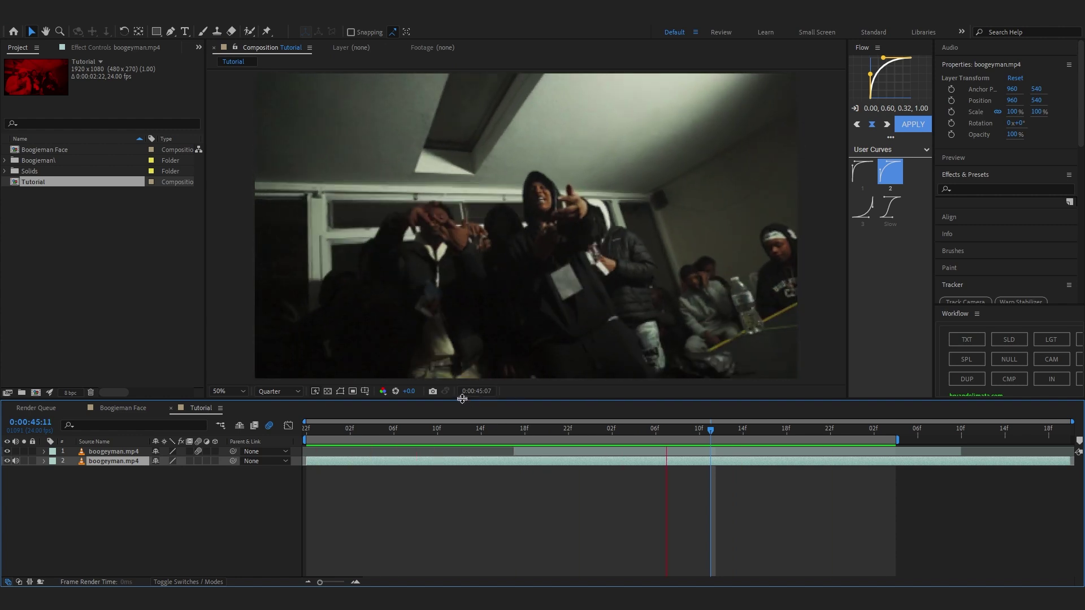
Play back the Tutorial composition to preview the red-tinted and untinted footage
key(space)
key(space)
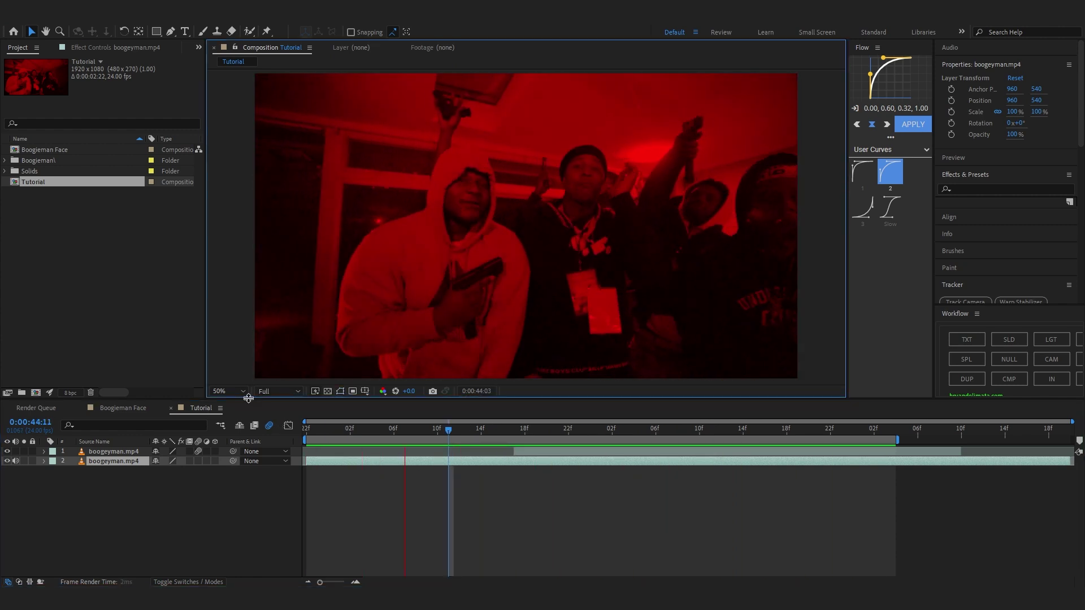
key(space)
Switch to the Boogieman Breakdown folder in File Explorer and inspect the white mask PNG and the ankh necklace WEBP
key(alt+Tab)
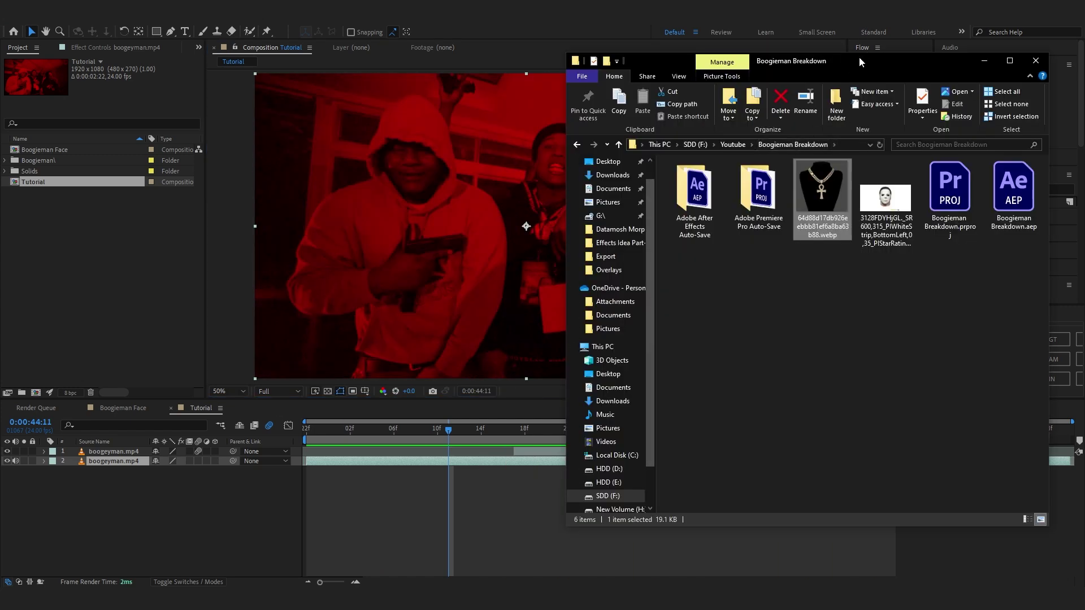
drag(858, 56, 520, 91)
click(547, 235)
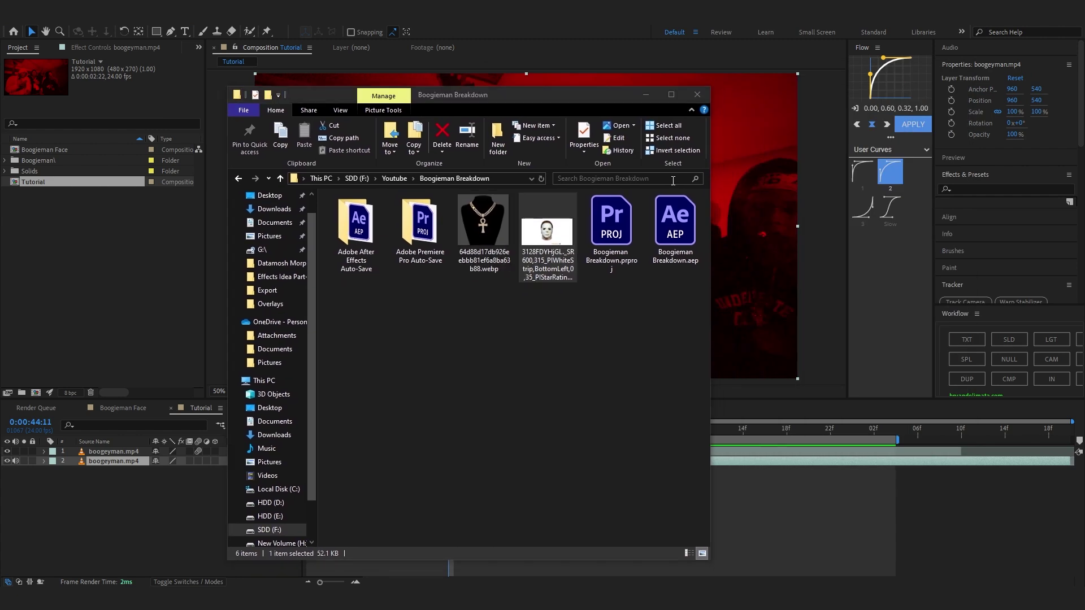
key(Return)
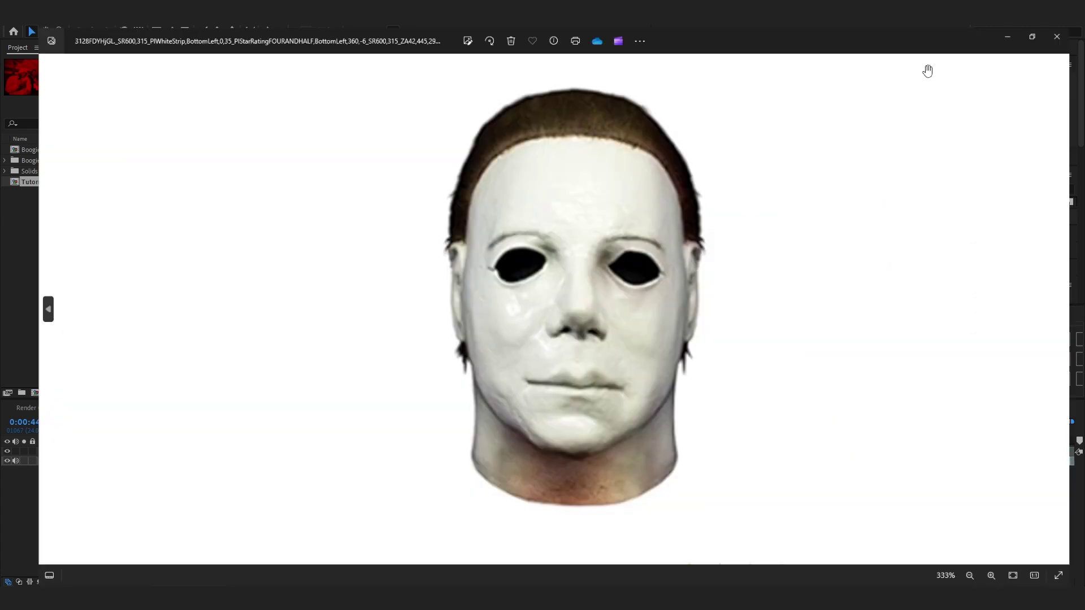
scroll(614, 227, up, 3)
scroll(606, 231, down, 5)
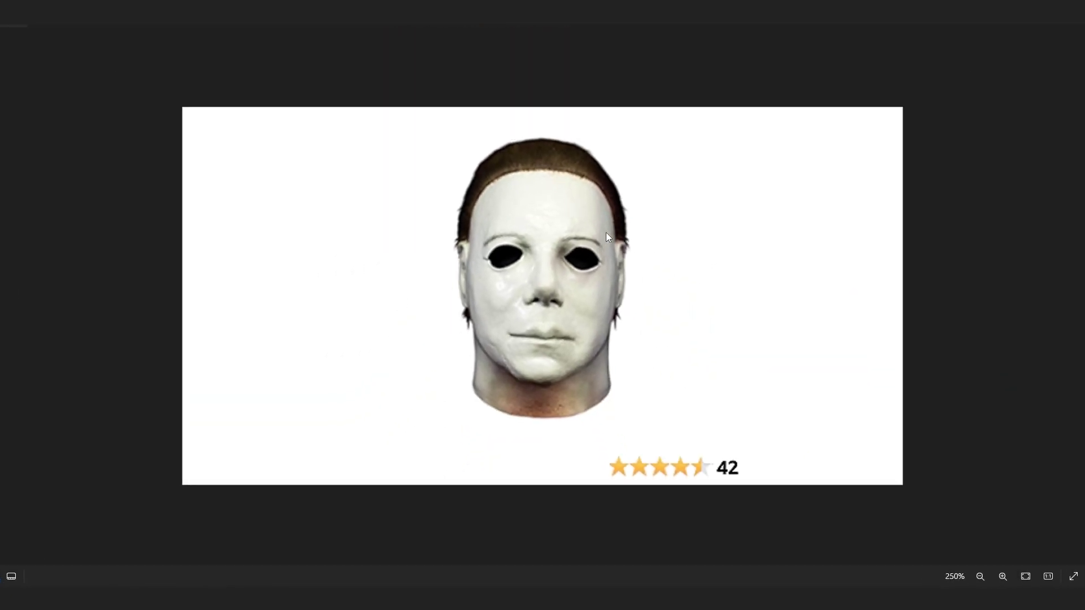
scroll(606, 232, up, 5)
scroll(606, 236, down, 6)
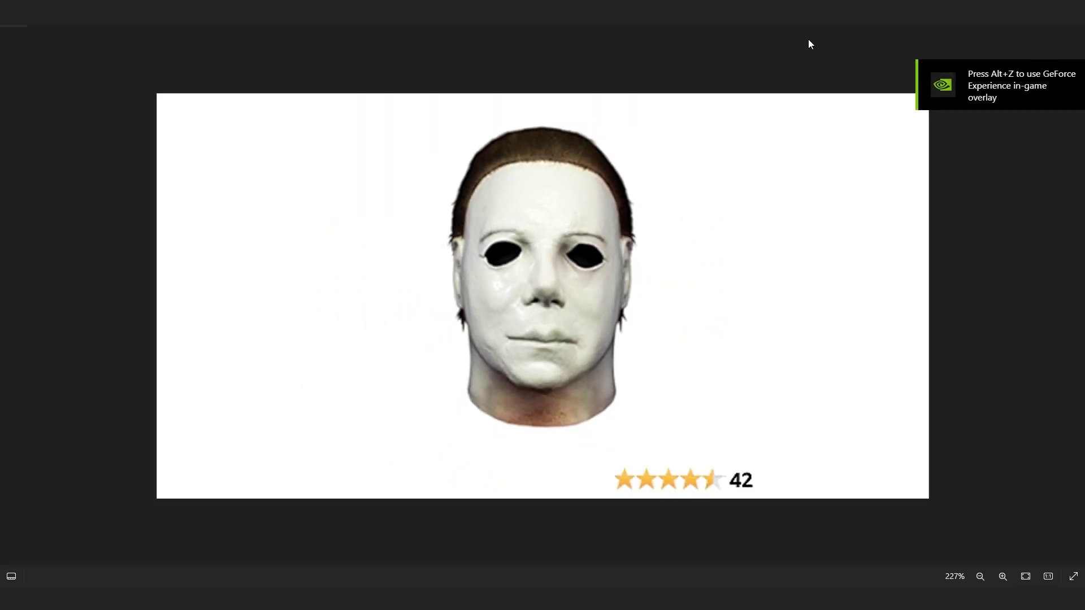
key(alt+F4)
double_click(494, 229)
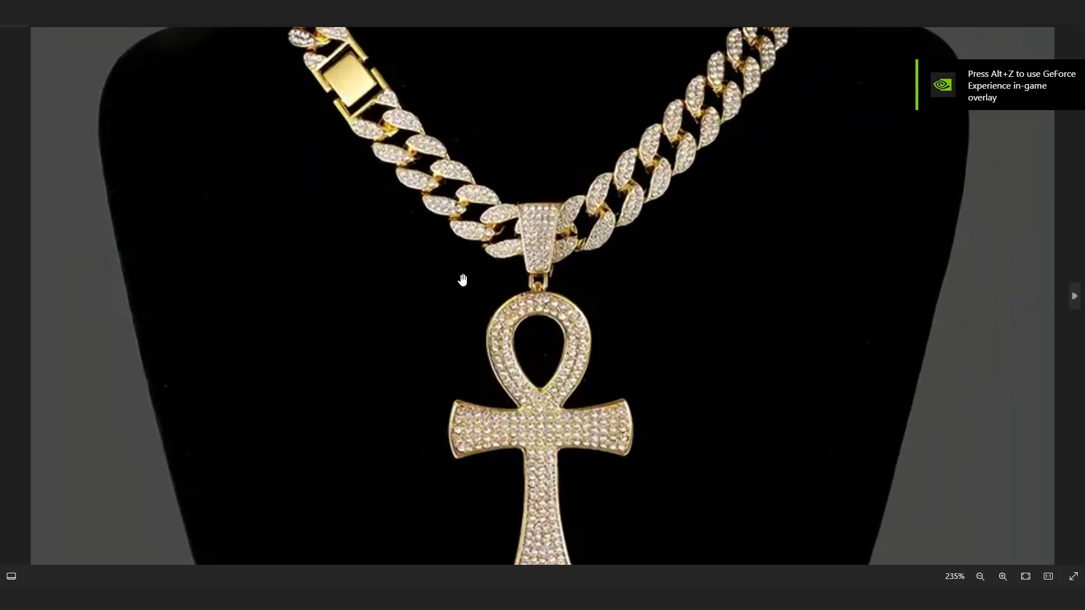
key(alt+F4)
Import the mask and necklace images and place the mask PNG between the two boogeyman.mp4 layers
drag(551, 342, 36, 331)
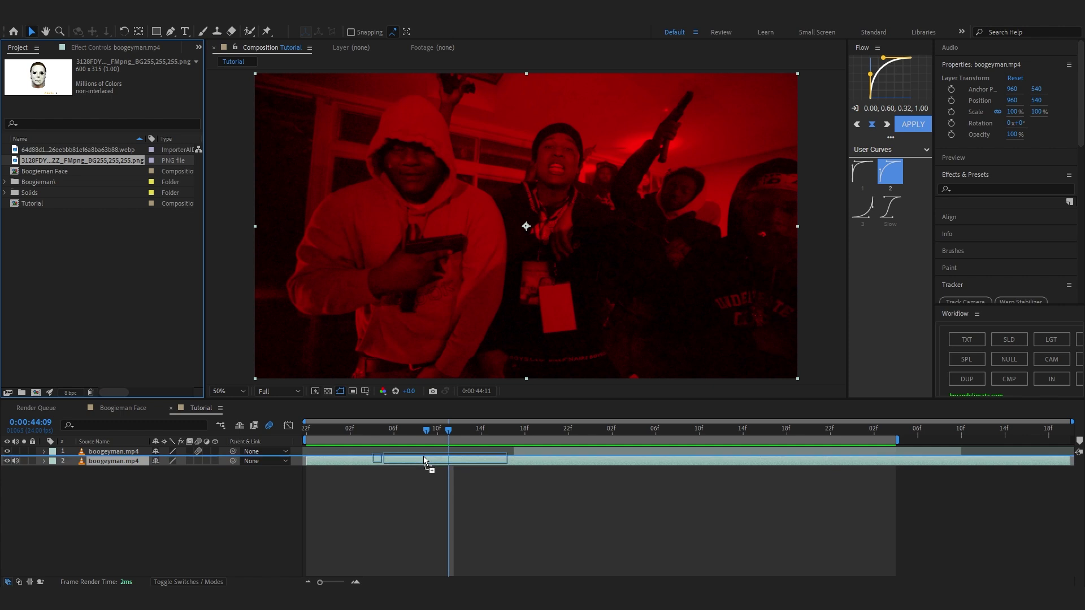
drag(425, 460, 423, 458)
Using the lower clip's audio waveform as a guide, trim the mask layer to run from 0:00:44:05 through 0:00:44:16
click(451, 472)
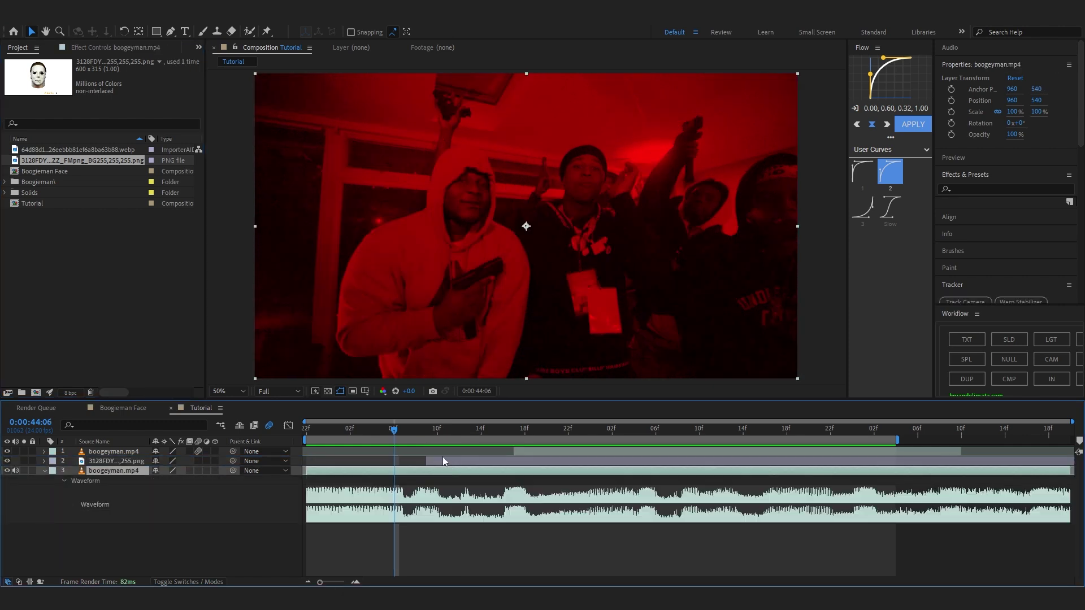
click(443, 463)
drag(429, 463, 415, 463)
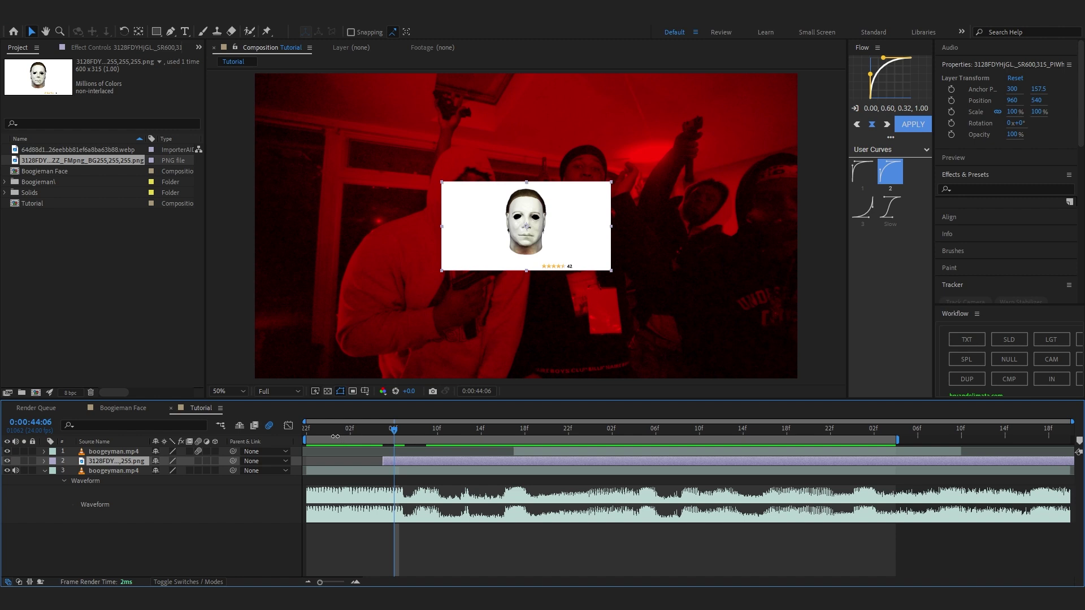
drag(335, 436, 499, 504)
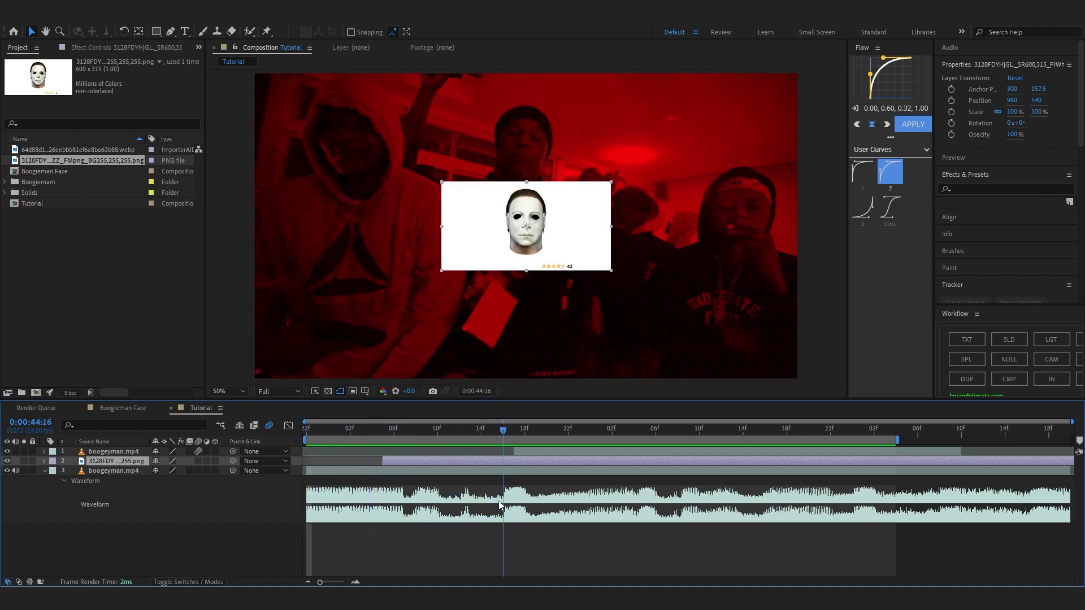
key(alt+bracketright)
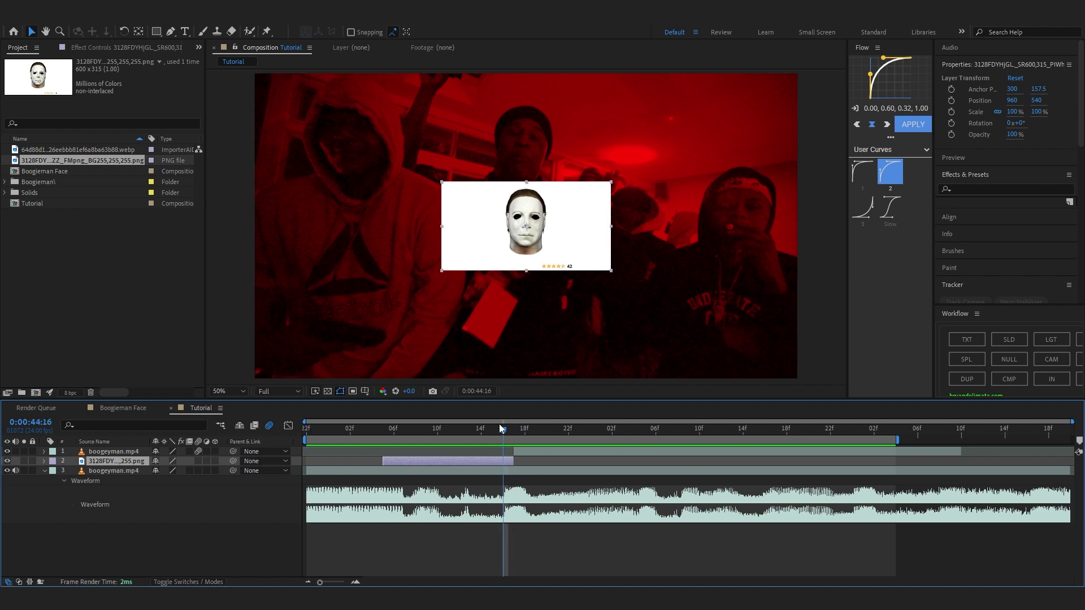
Examine the untinted footage at 0:00:45:00 up close
drag(508, 428, 589, 432)
scroll(338, 182, up, 4)
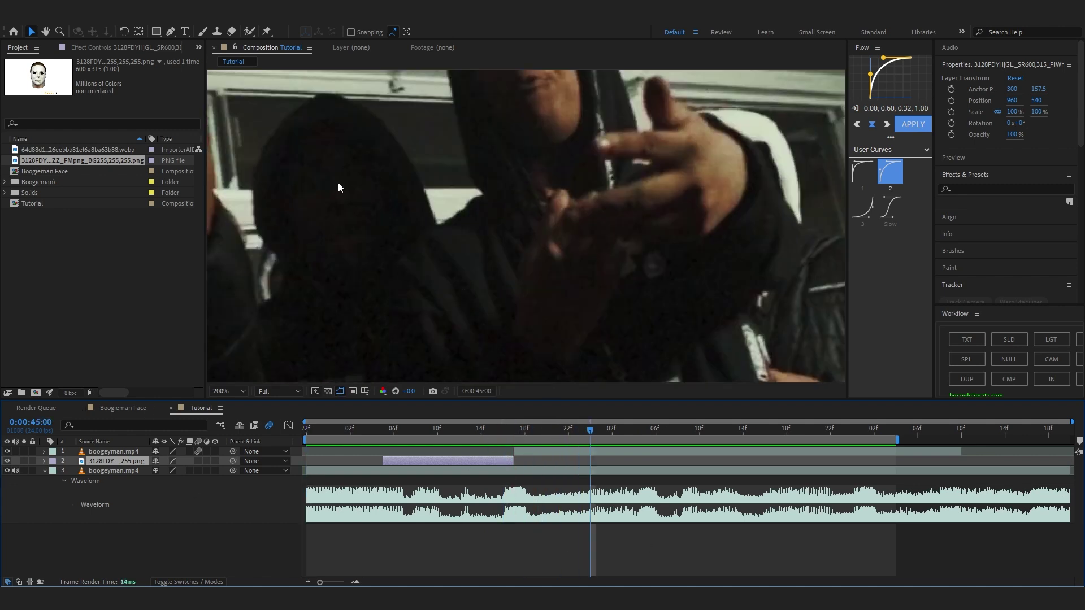
scroll(303, 228, down, 4)
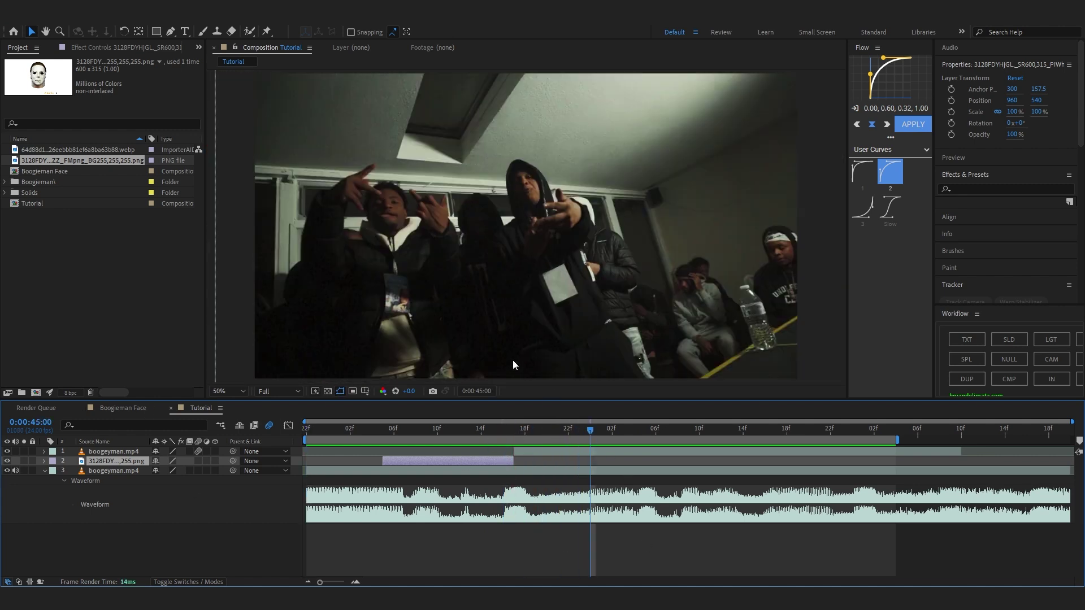
Scale the mask image up to 312% and activate the Pen tool for outlining it
key(i)
key(s)
drag(170, 474, 189, 62)
click(170, 31)
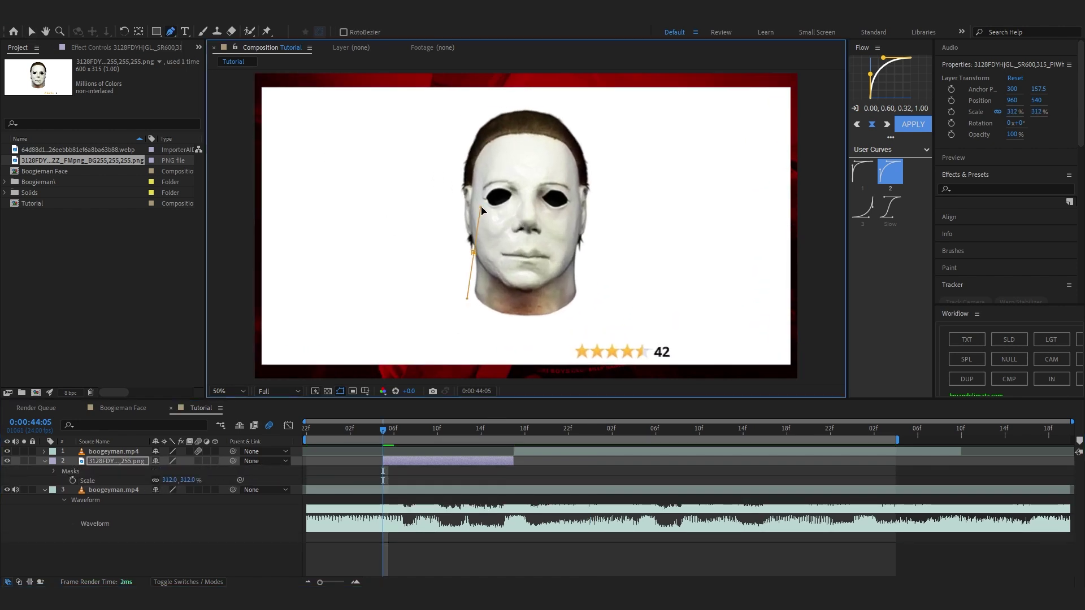
key(/)
key(F2)
click(441, 261)
key(Page_Up)
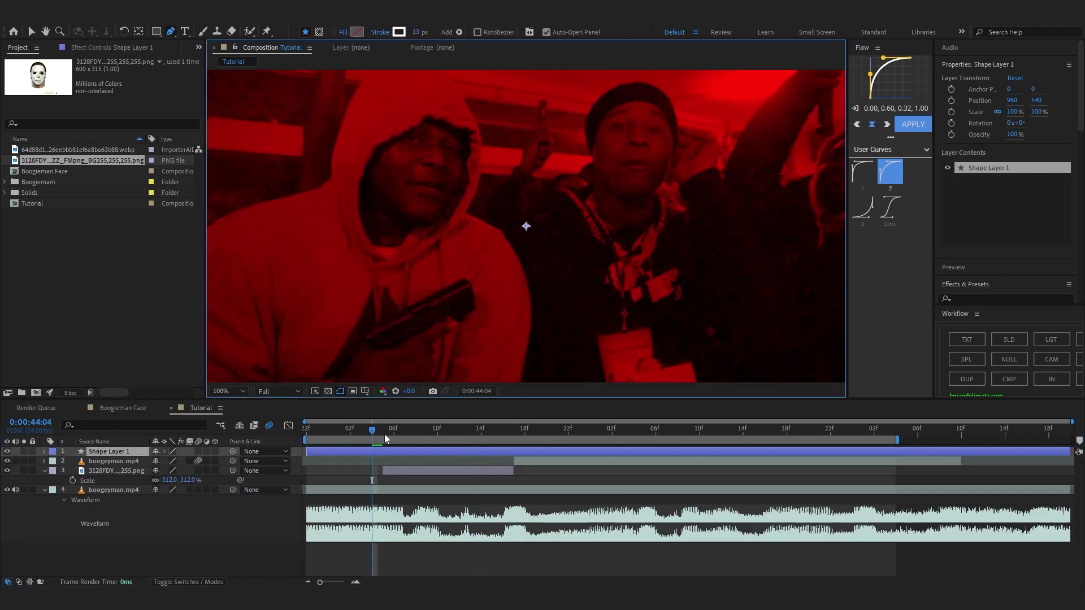
key(ctrl+z)
Outline the head with a Pen mask on the mask image layer, removing the white background, neck and star rating
click(414, 462)
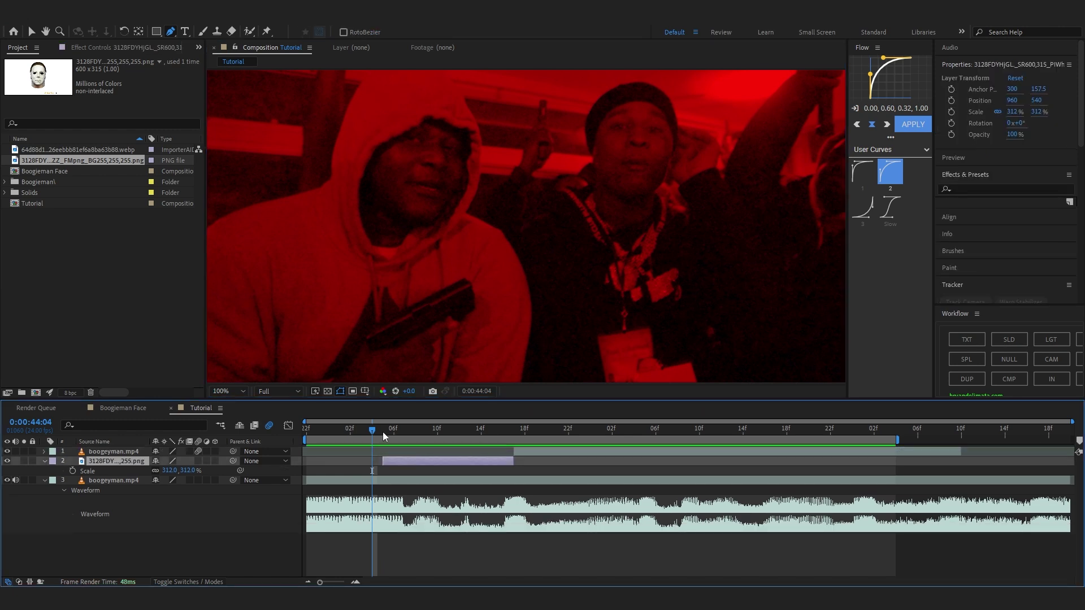
click(392, 434)
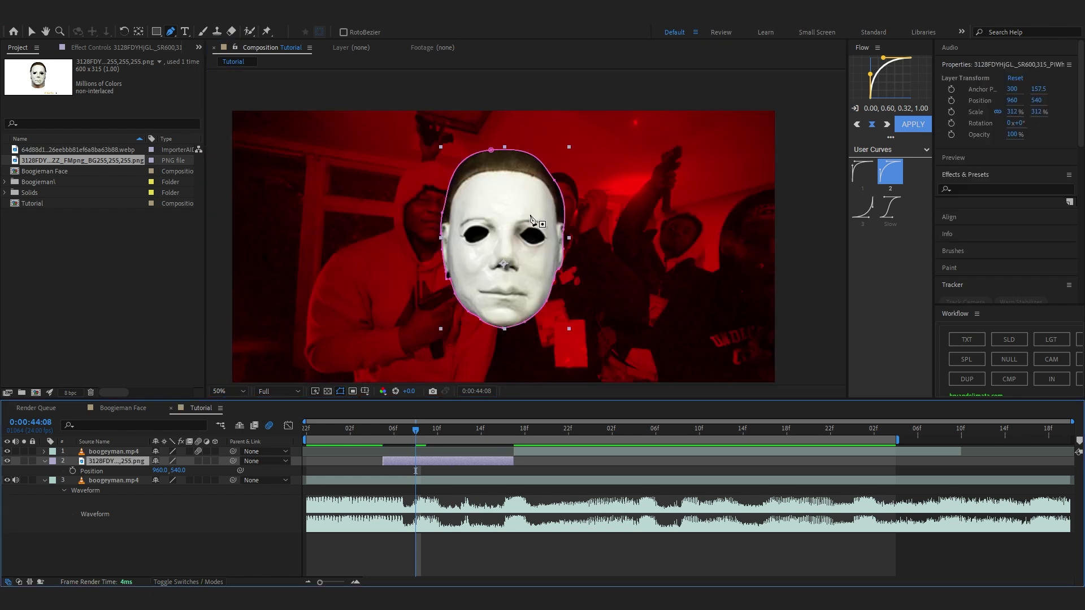
Apply the Black & White effect to the mask image layer
key(ctrl+space)
text(black)
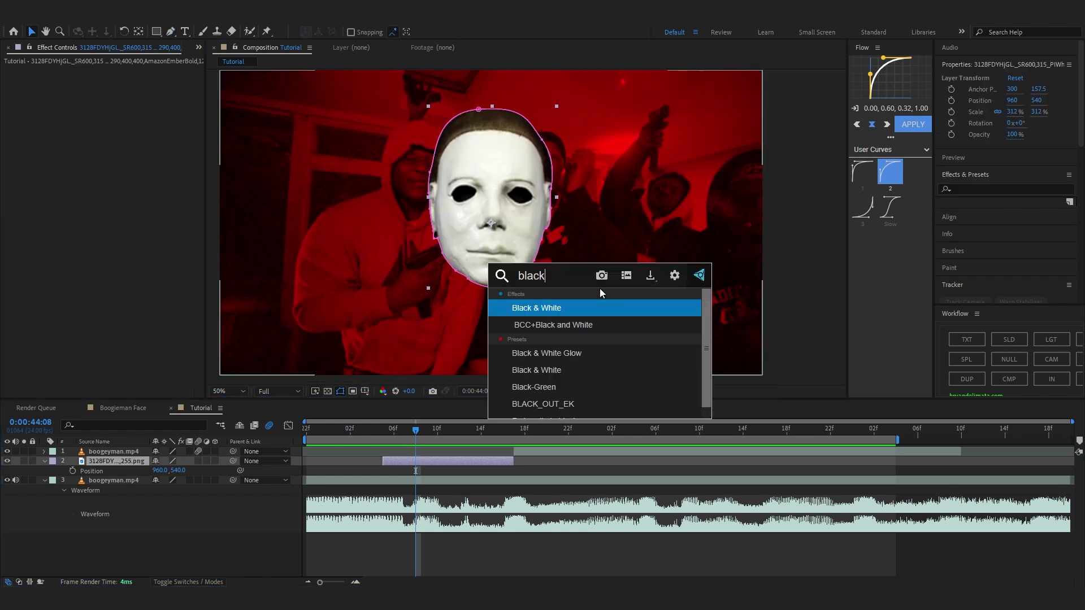
key(Return)
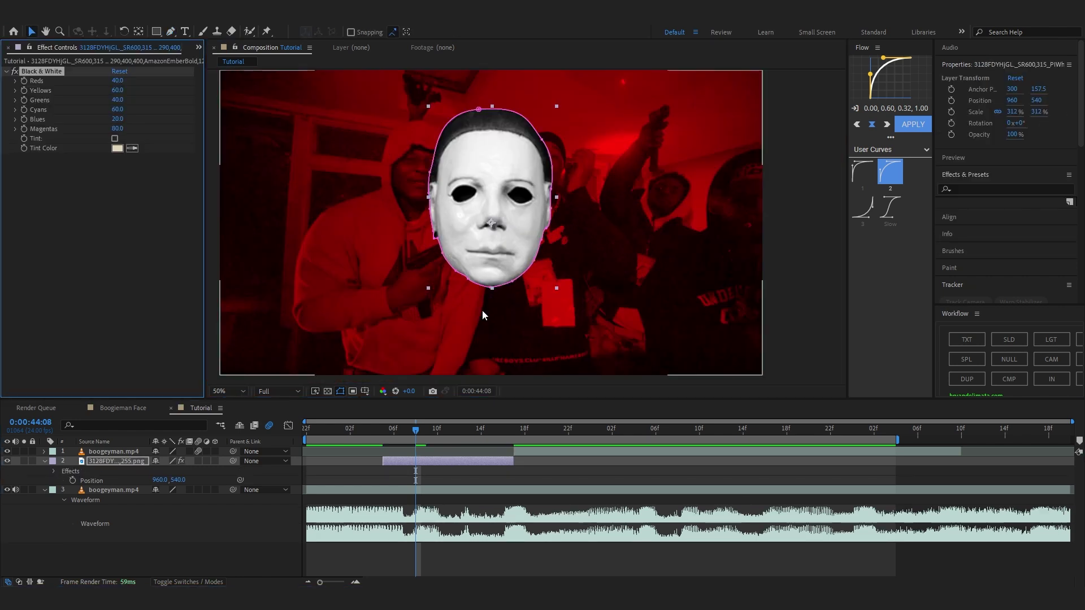
Add a Curves effect to the mask image and bend the RGB curve into a steep S, crushing shadows and lifting highlights
key(ctrl+space)
text(c)
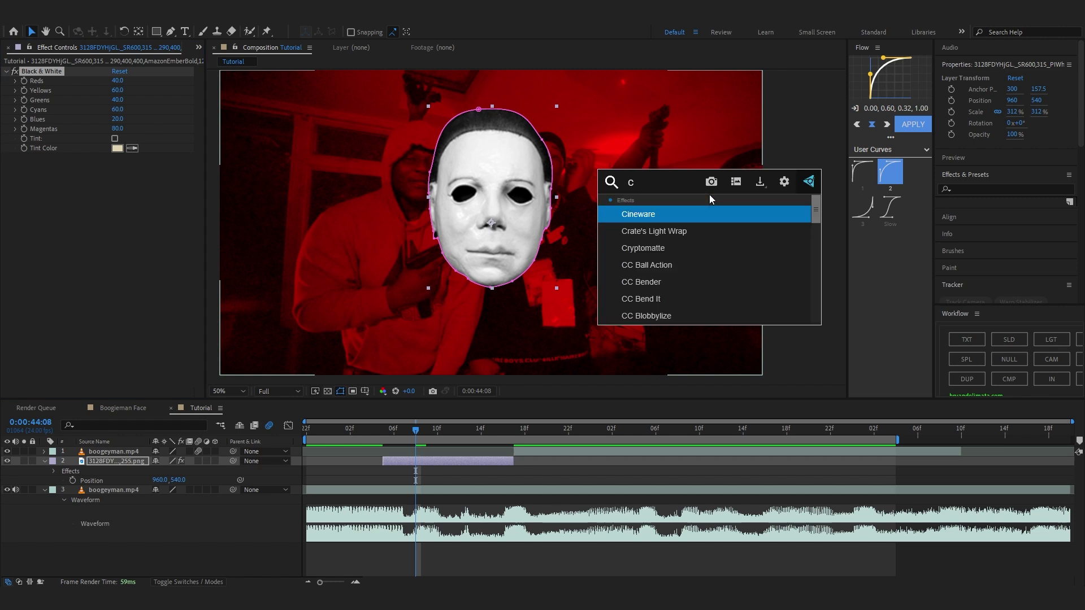
text(urve)
key(Return)
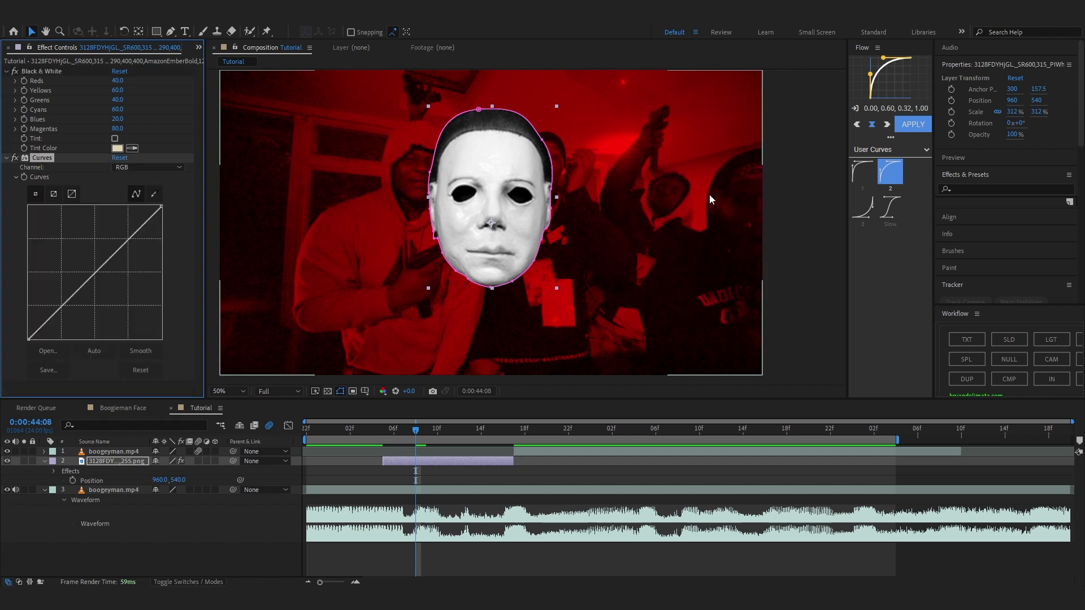
drag(60, 308, 108, 325)
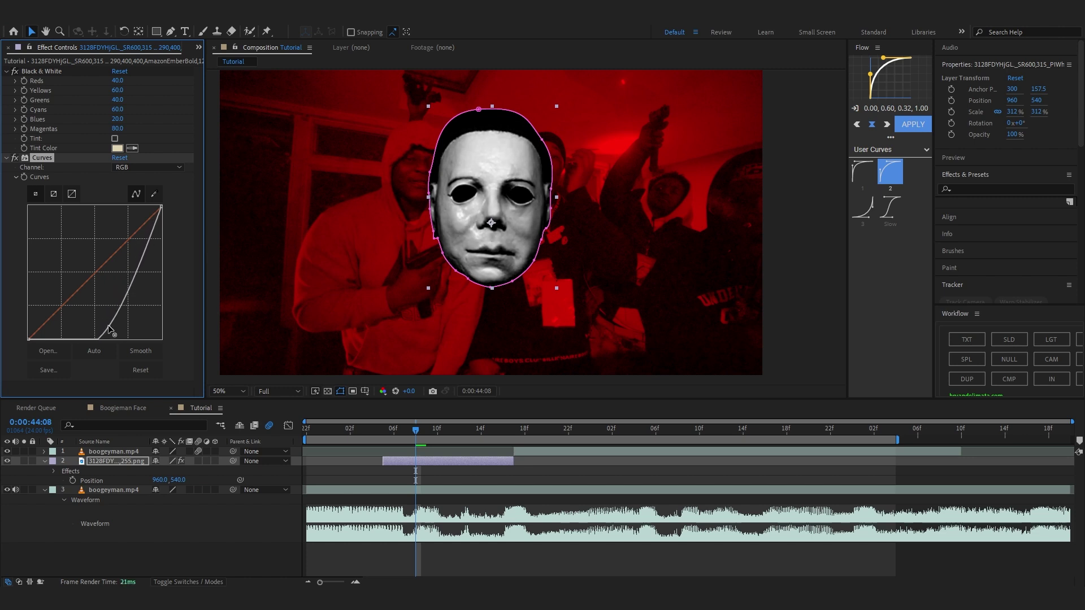
drag(144, 256, 137, 248)
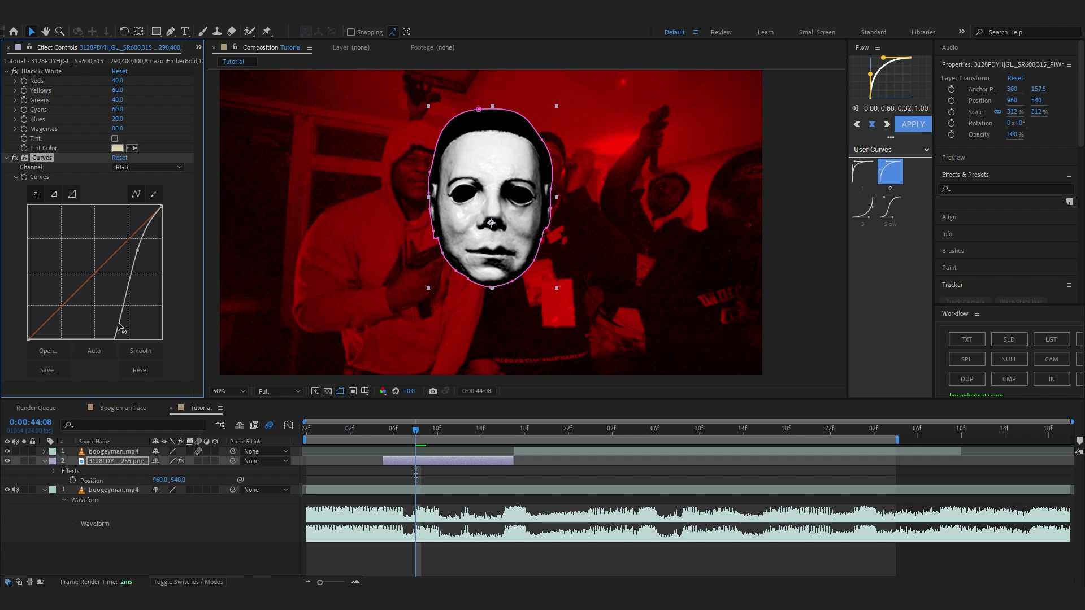
scroll(320, 258, up, 2)
scroll(321, 257, down, 2)
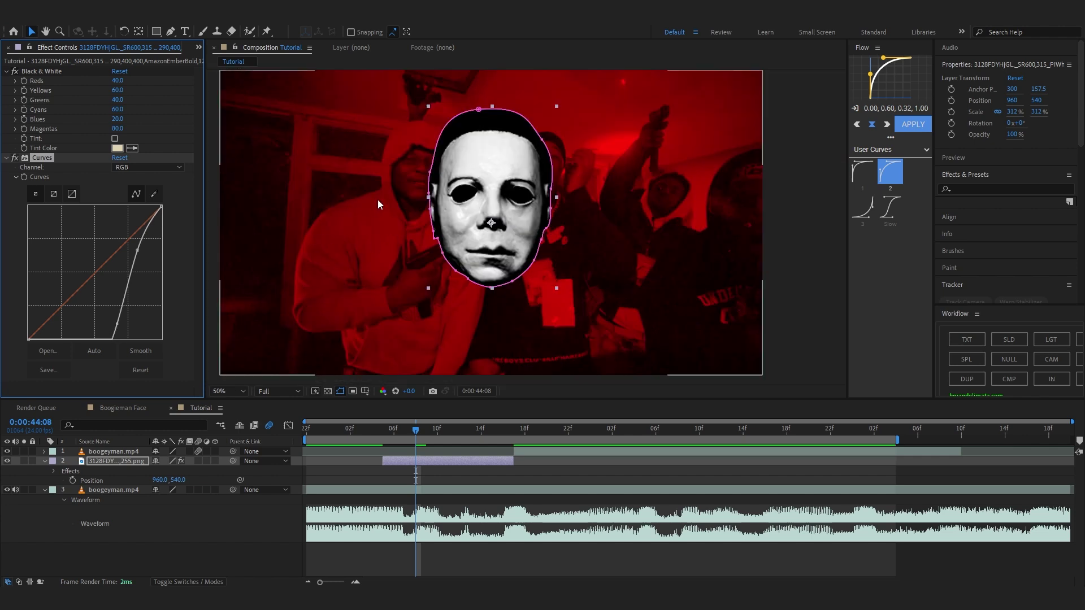
Set the mask image layer's blending mode to Screen
drag(377, 198, 409, 209)
click(449, 469)
click(443, 463)
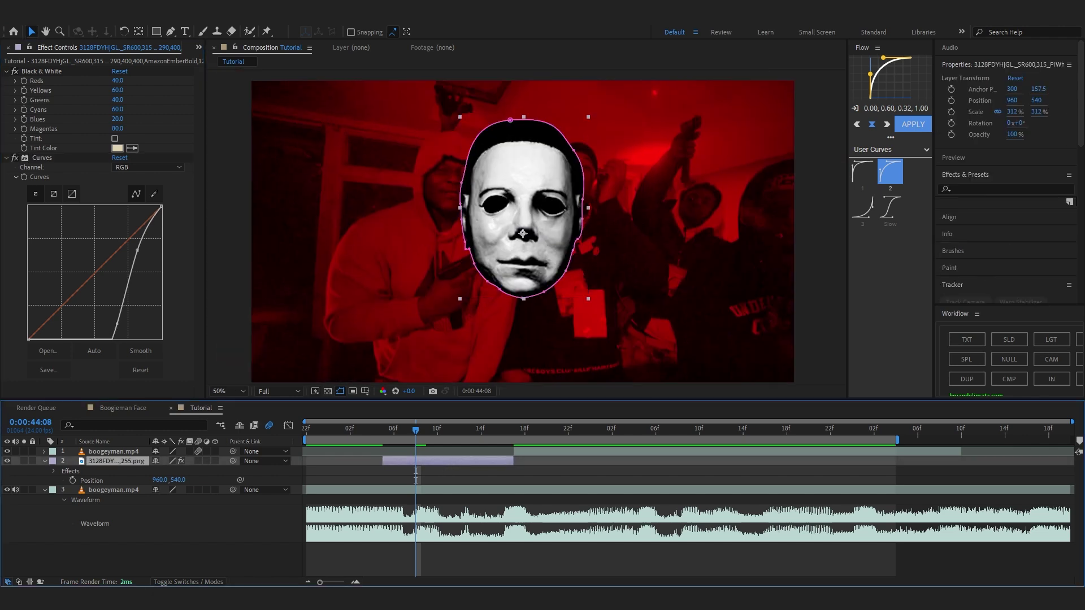
click(179, 582)
click(166, 462)
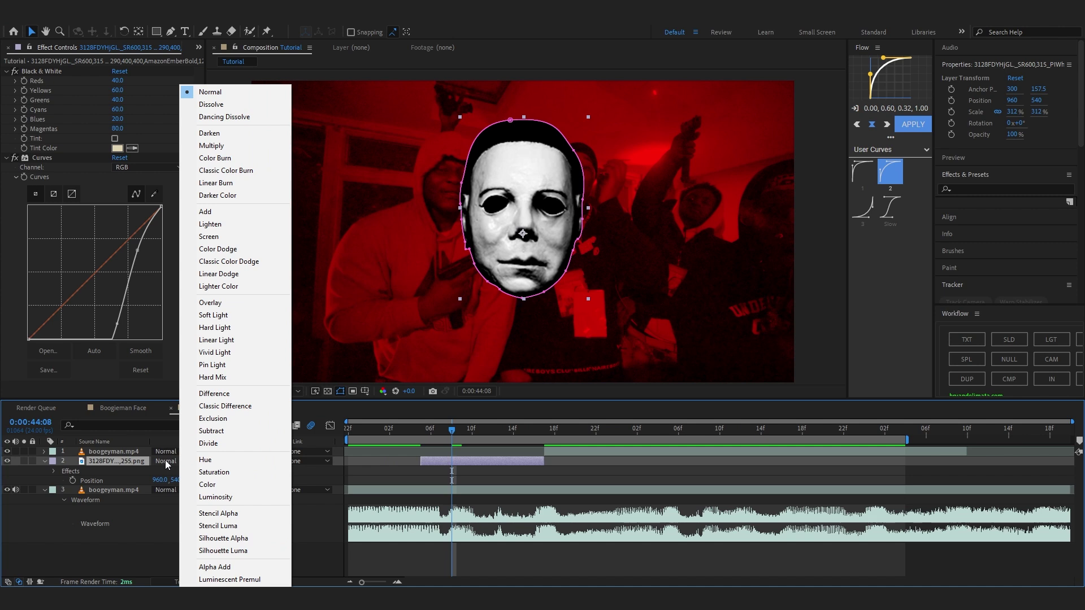
click(209, 236)
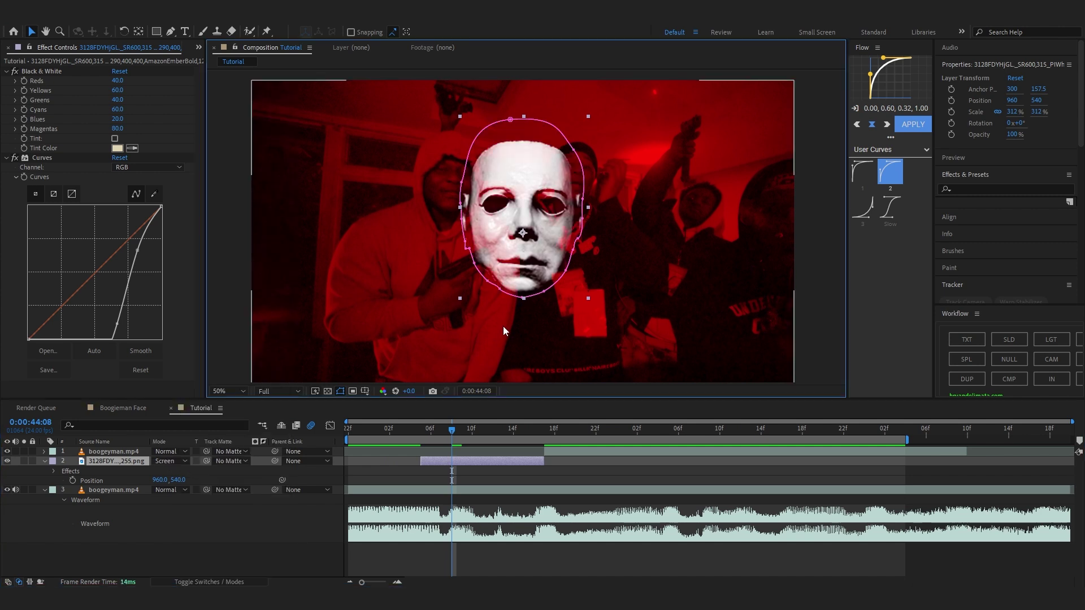
Add the necklace WEBP image to the composition directly above the mask image layer
key(period)
key(comma)
key(ctrl+0)
drag(82, 149, 421, 459)
Draw a closed Pen mask around the chain and ankh pendant on the necklace layer
scroll(518, 254, up, 4)
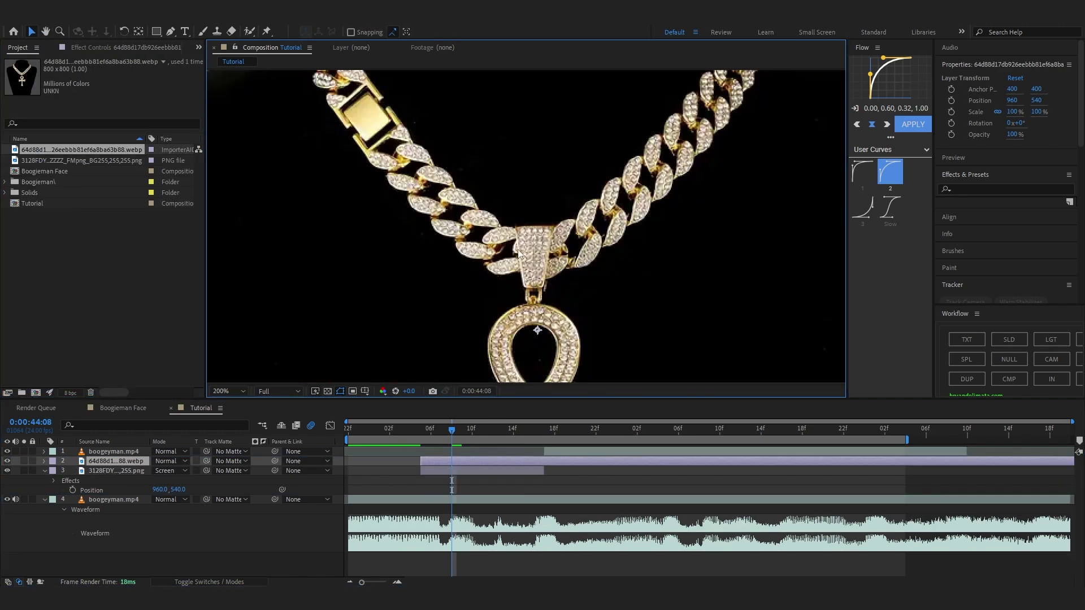
key(g)
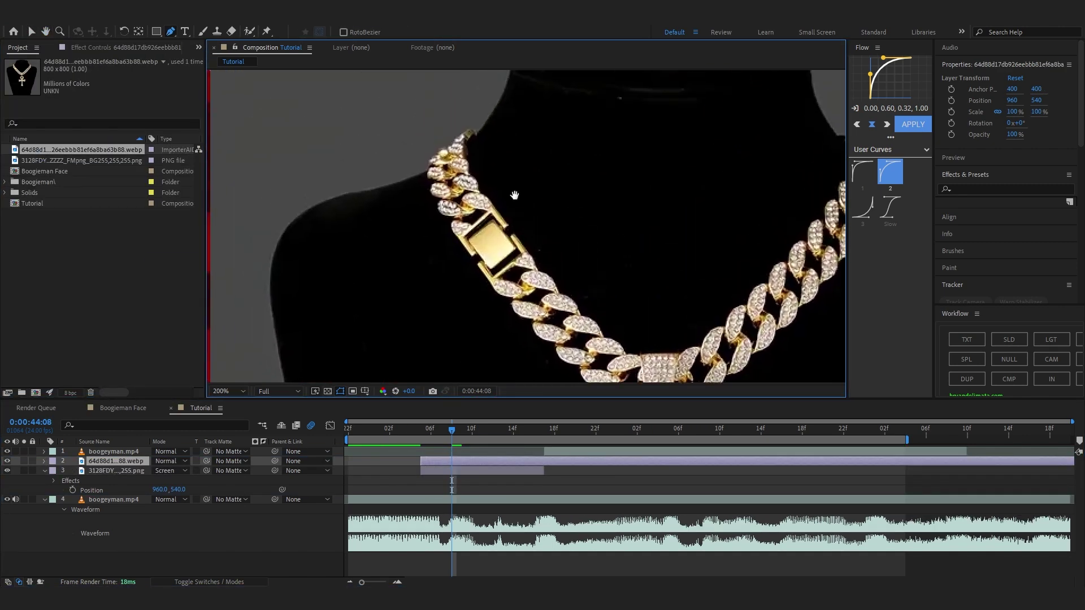
scroll(472, 189, up, 2)
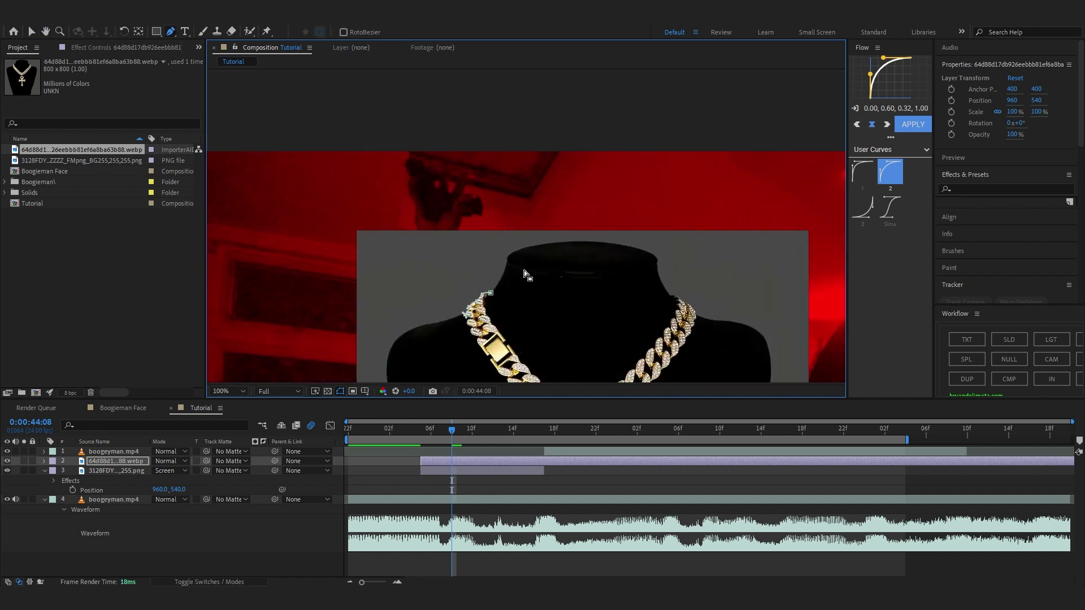
key(space)
drag(524, 332, 455, 104)
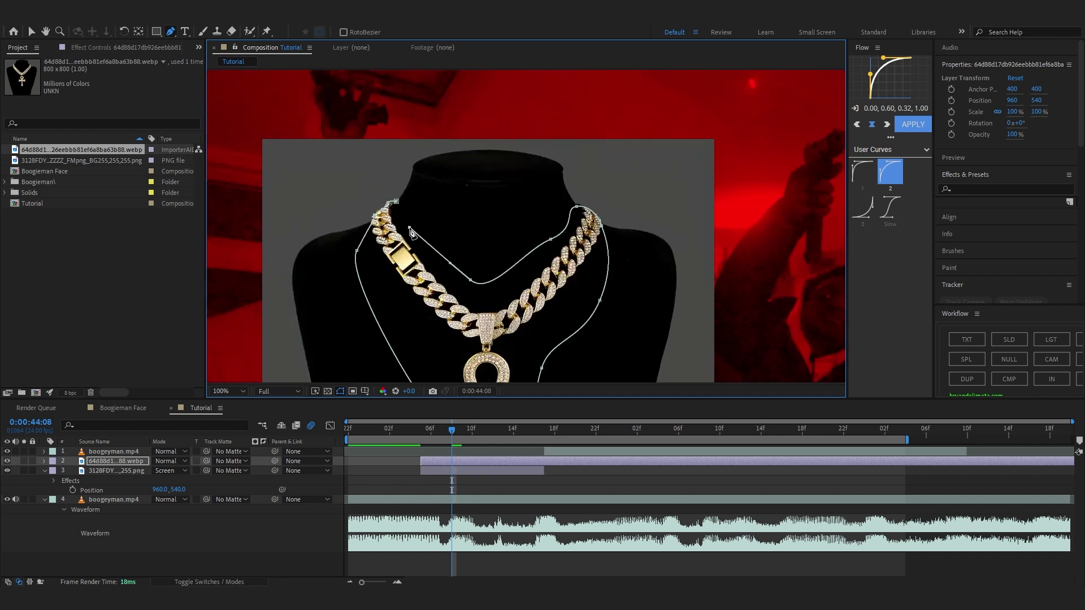
click(396, 201)
Position the necklace beneath the mask's chin at 964, 920 and select both the necklace and mask image layers
scroll(407, 208, down, 1)
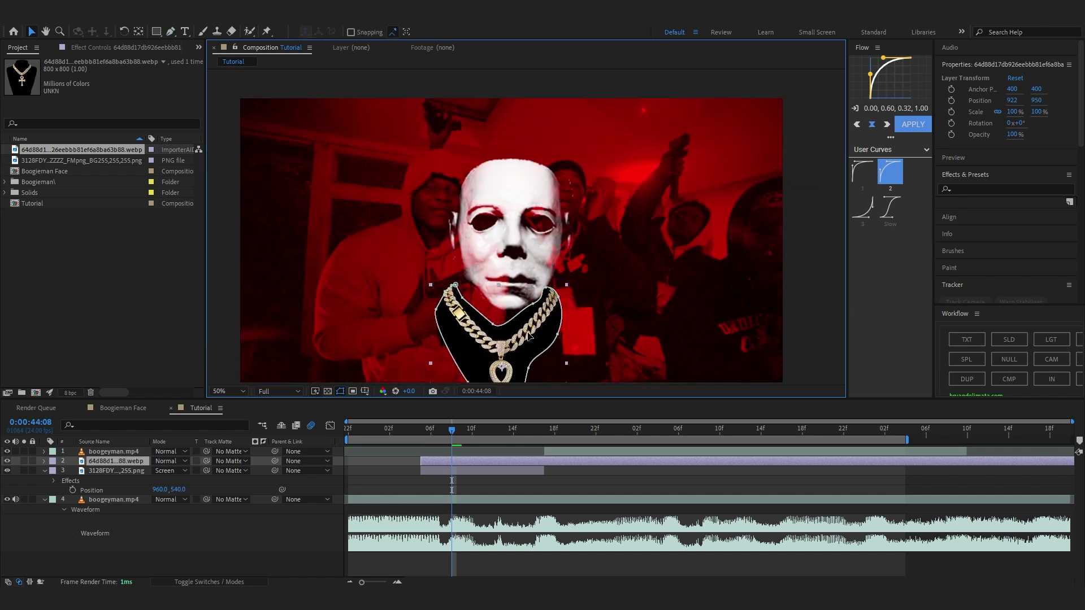
drag(527, 333, 536, 327)
scroll(539, 320, down, 2)
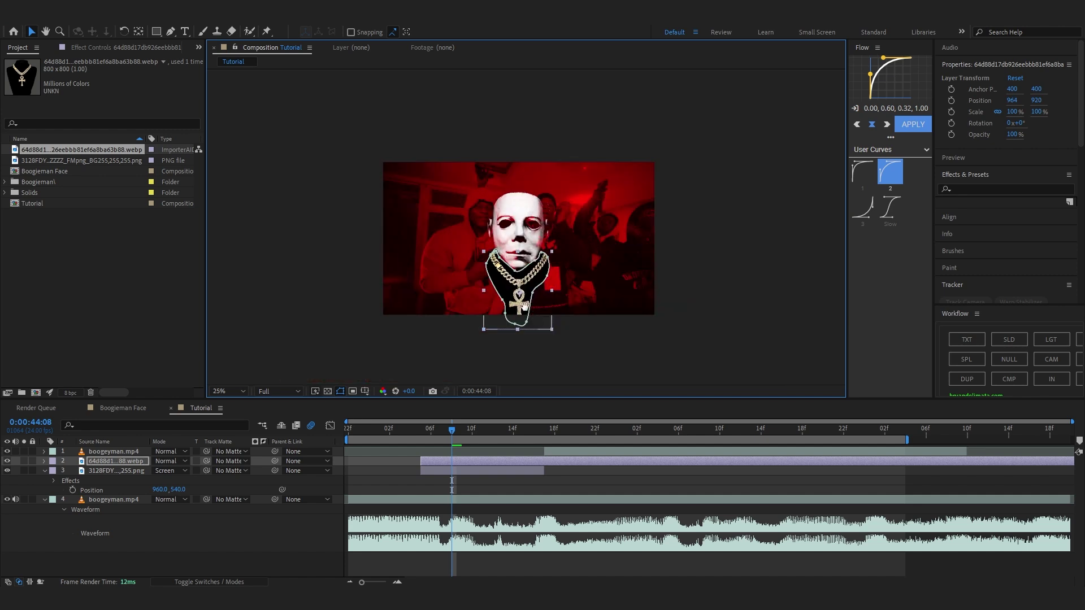
scroll(519, 268, up, 2)
ctrl+click(479, 474)
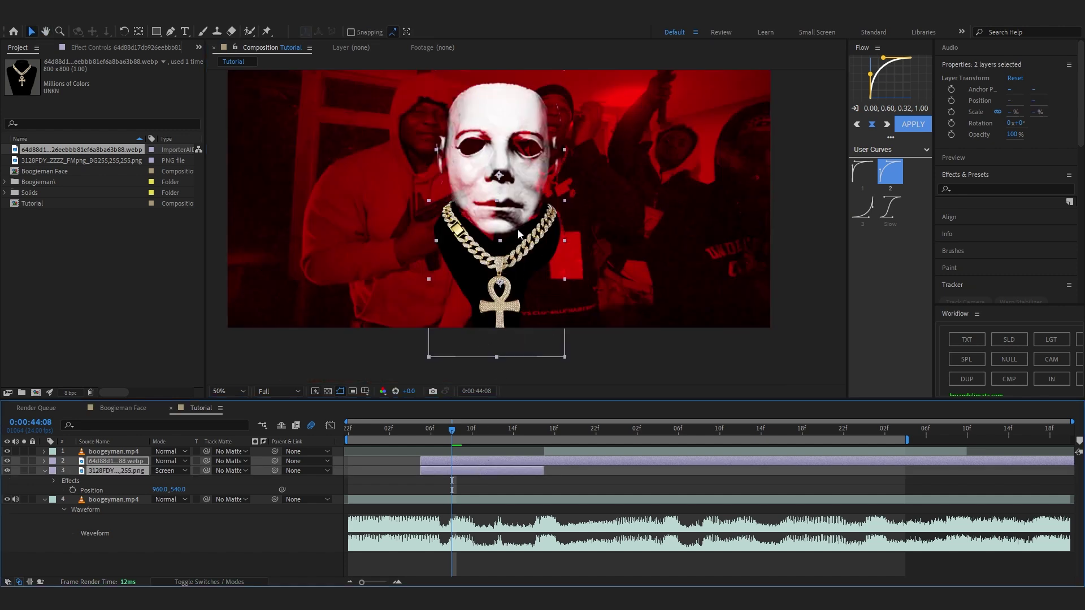
Move the mask image and necklace layers upward together, placing the mask at 964, 460 and the necklace at 968, 840
drag(517, 229, 515, 196)
drag(551, 163, 552, 165)
click(524, 338)
key(comma)
key(comma)
key(period)
key(period)
click(501, 266)
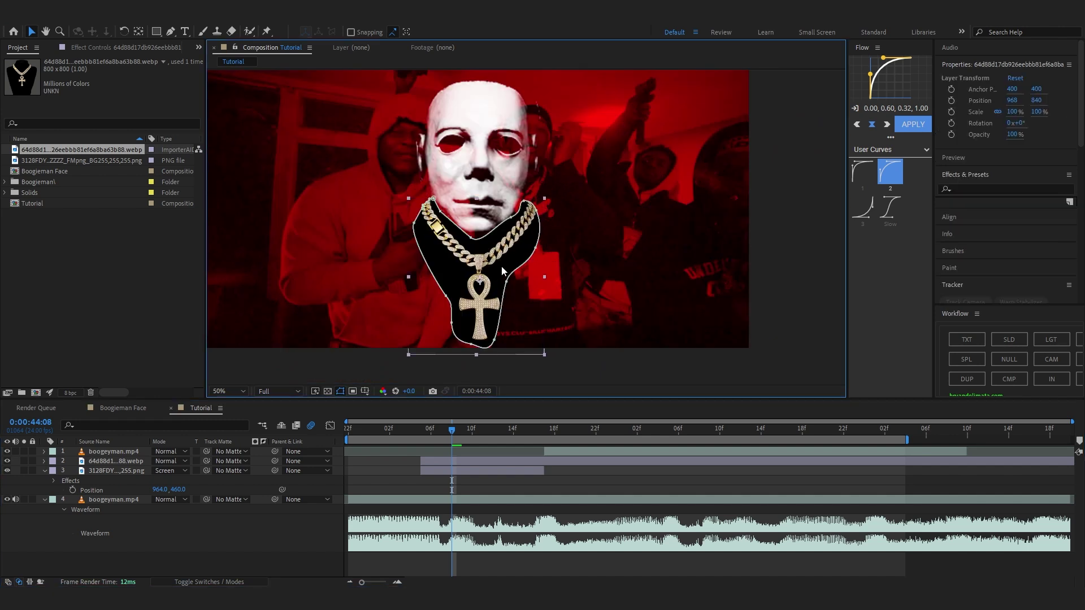
Apply the Black & White effect to the necklace layer and set its blending mode to Screen
click(120, 49)
key(ctrl+space)
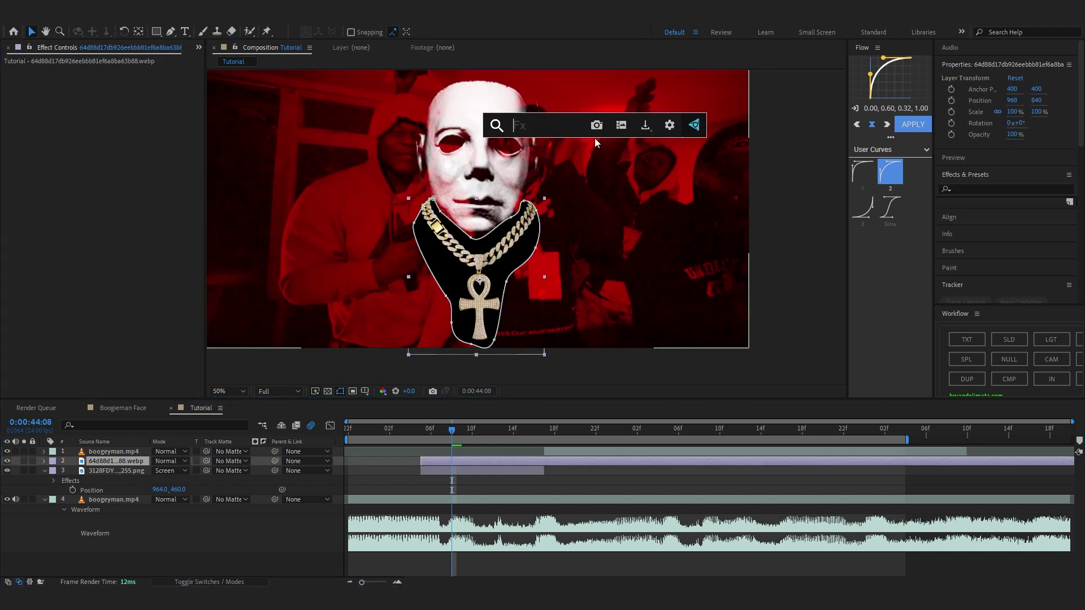
text(bla)
key(Return)
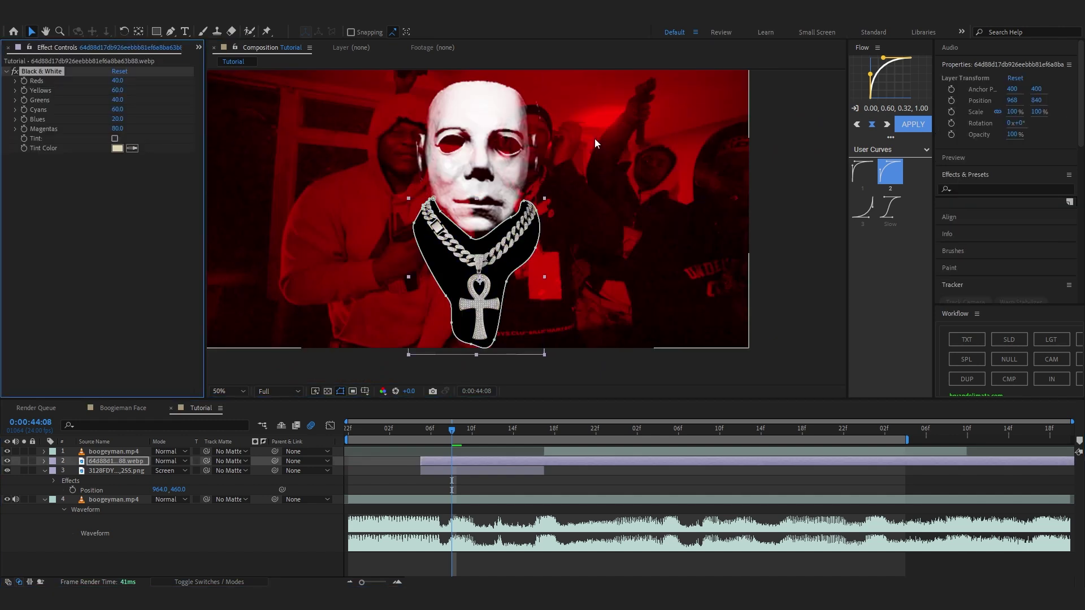
click(158, 461)
click(226, 236)
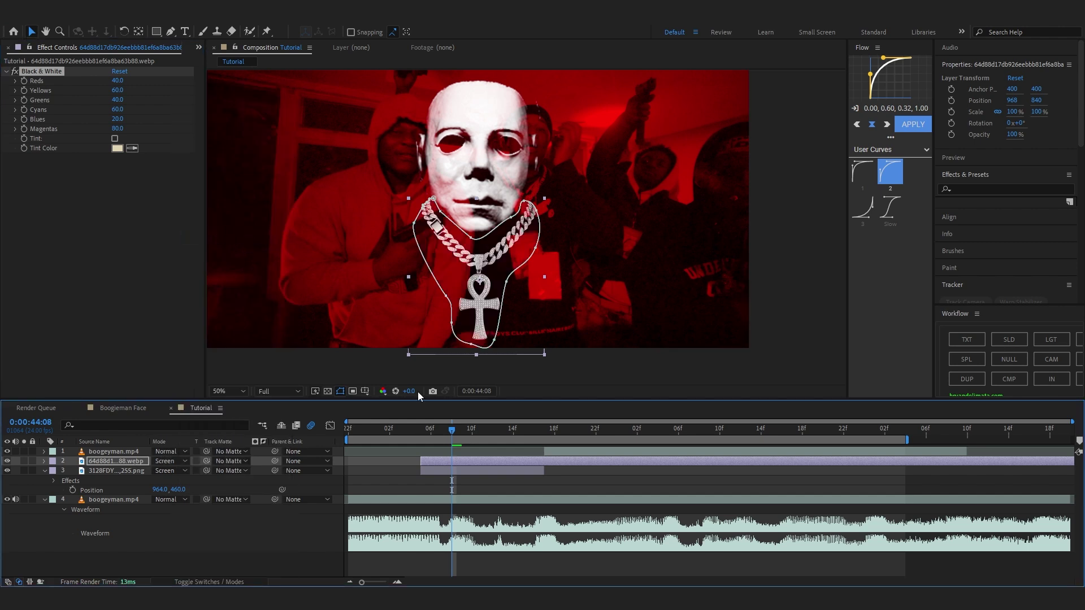
Add a Curves effect to the necklace layer and bend the RGB curve to crush the shadows while keeping the highlights bright
key(ctrl+space)
text(curve)
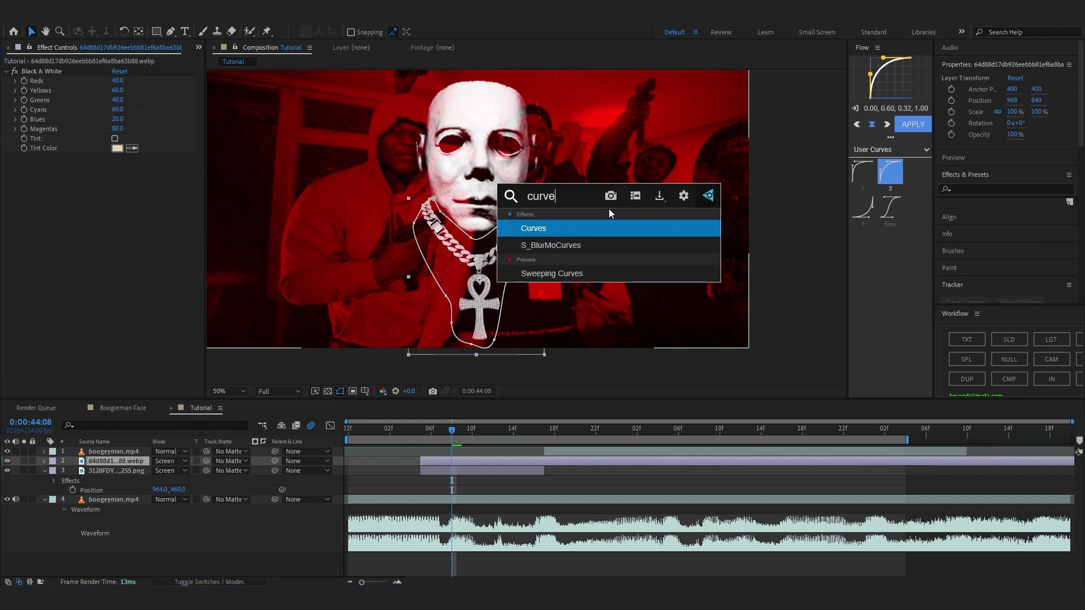
key(Return)
drag(61, 307, 96, 323)
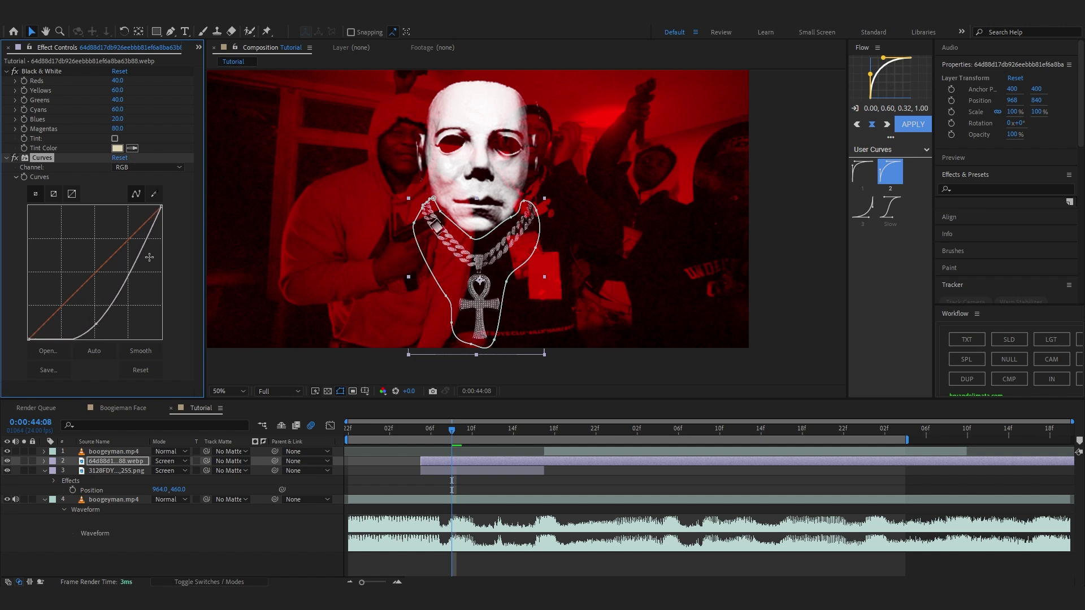
drag(135, 249, 129, 243)
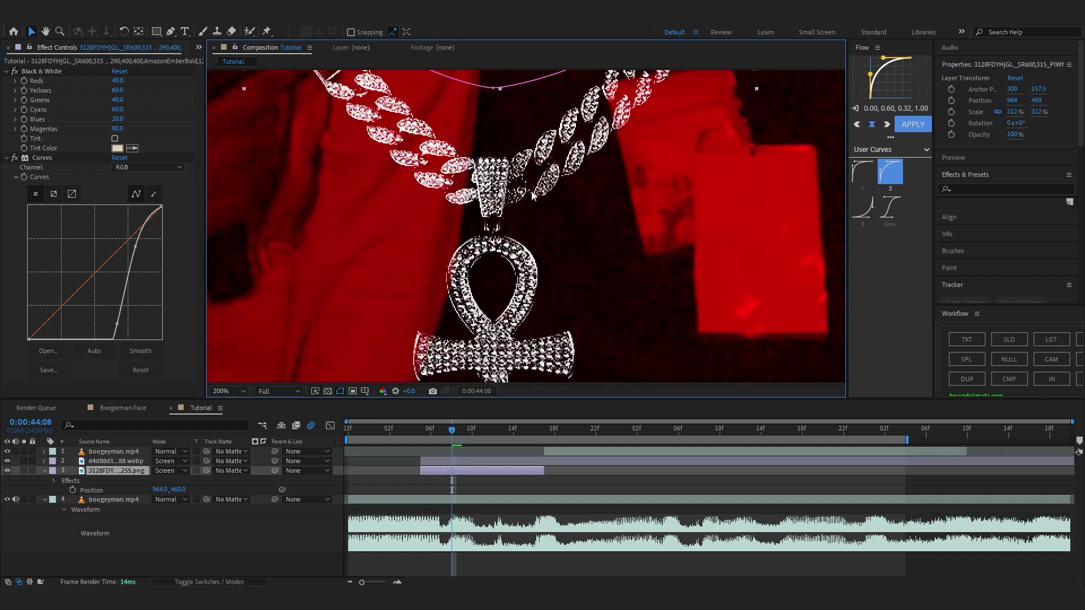
Realign the necklace beneath the mask's chin at 964, 842
drag(531, 192, 570, 186)
scroll(570, 186, down, 1)
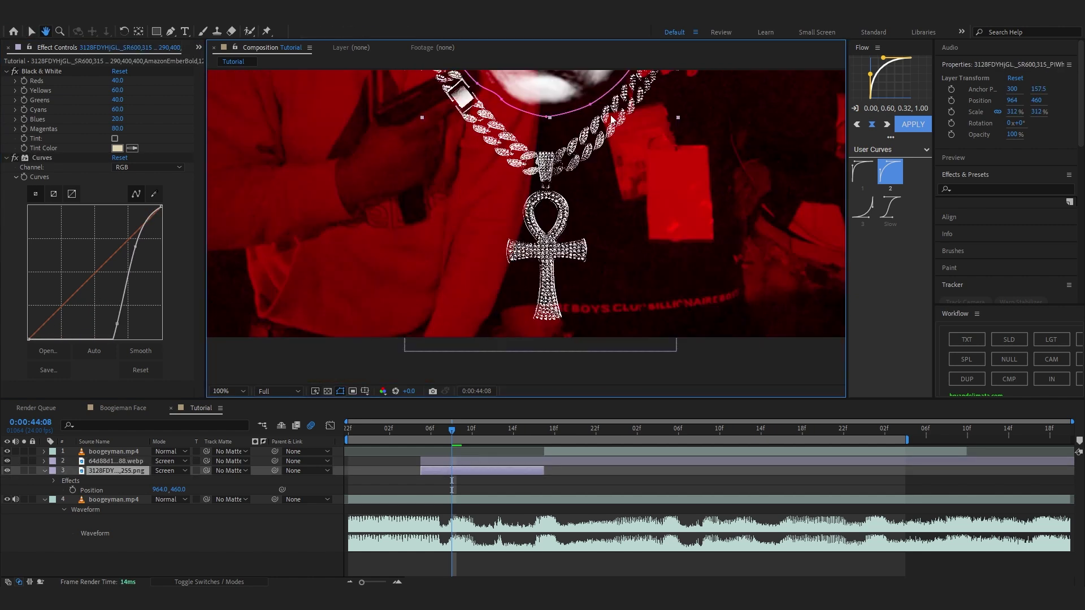
drag(602, 130, 569, 283)
drag(476, 104, 488, 191)
click(526, 357)
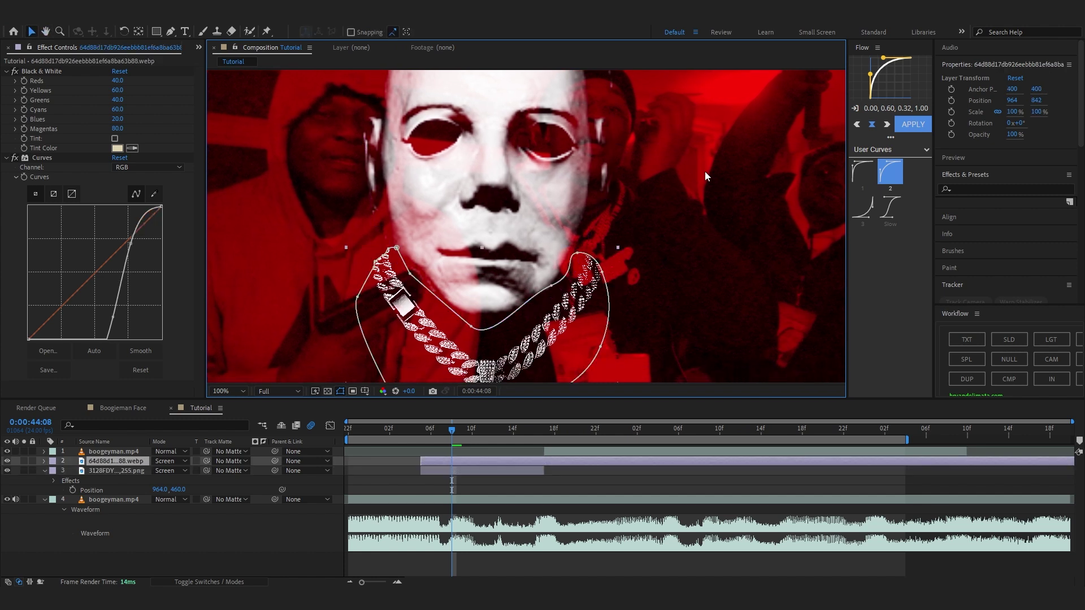
Add Fast Box Blur to the necklace layer, place it above Curves, and set its blur radius to 1
key(ctrl+space)
text(fast)
click(630, 207)
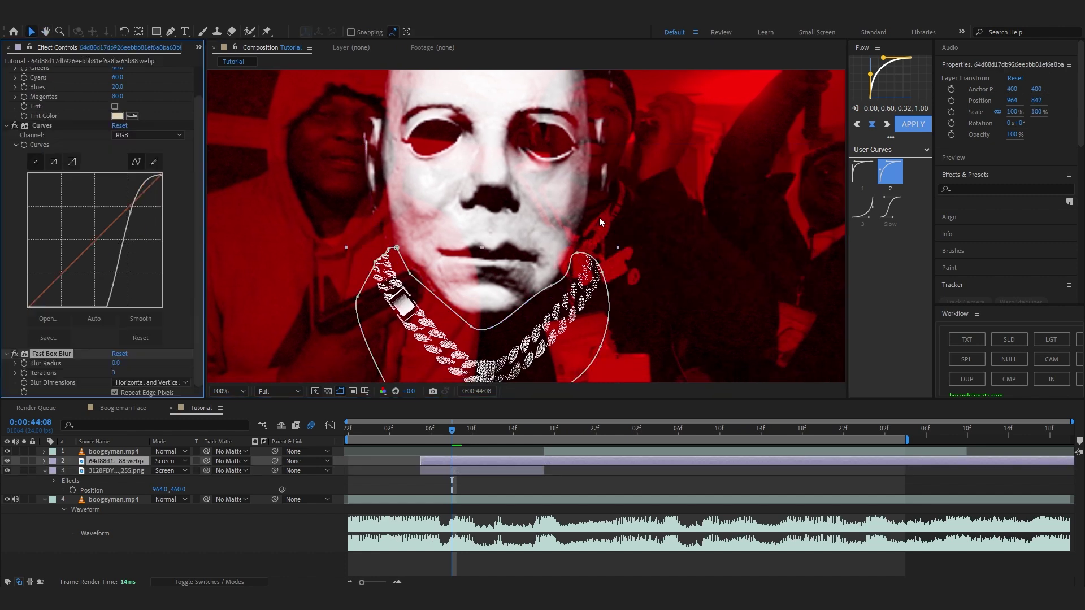
drag(77, 119, 71, 102)
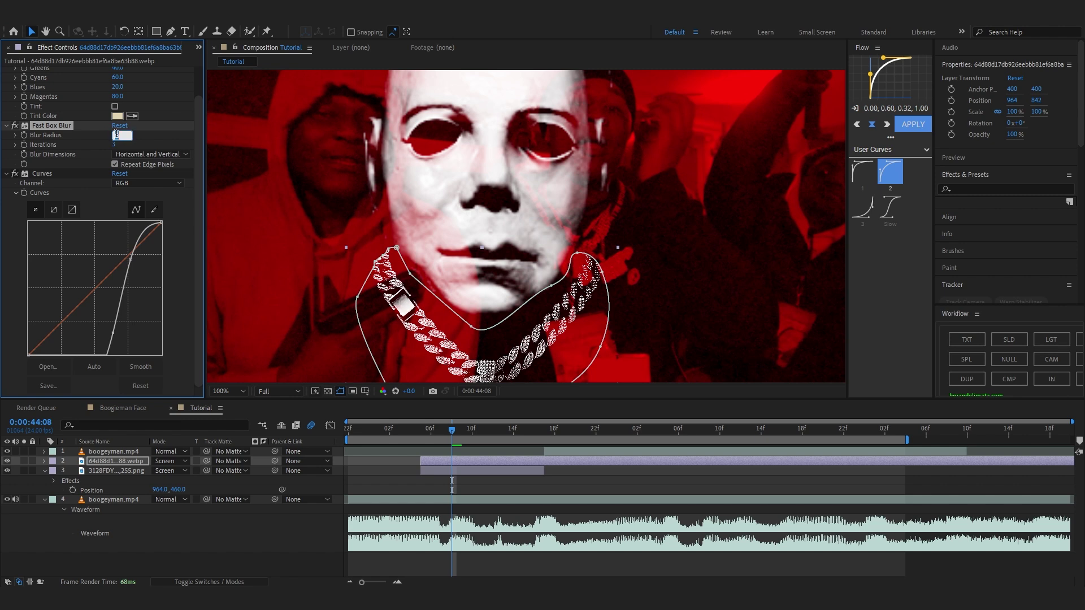
text(3)
key(Return)
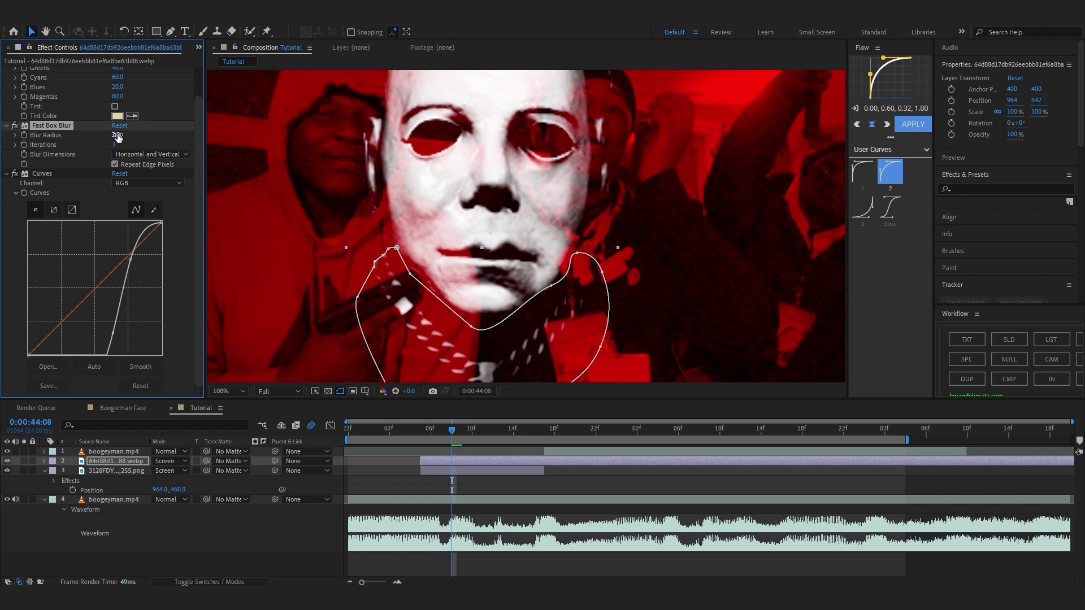
key(Return)
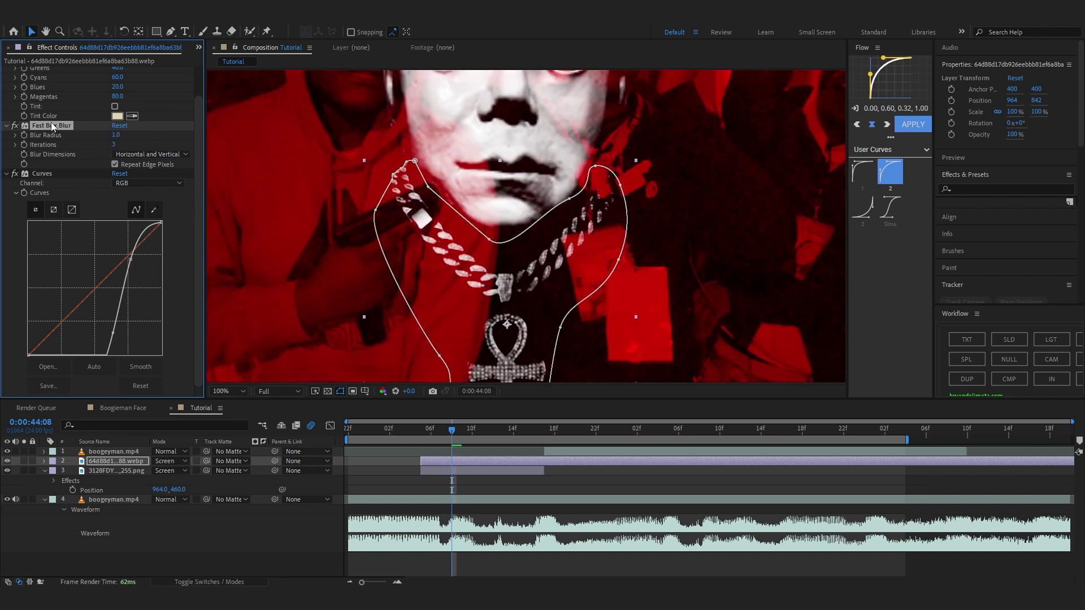
Move Fast Box Blur below Curves on the necklace layer and steepen the RGB curve for stronger contrast
drag(52, 126, 34, 390)
scroll(429, 252, down, 2)
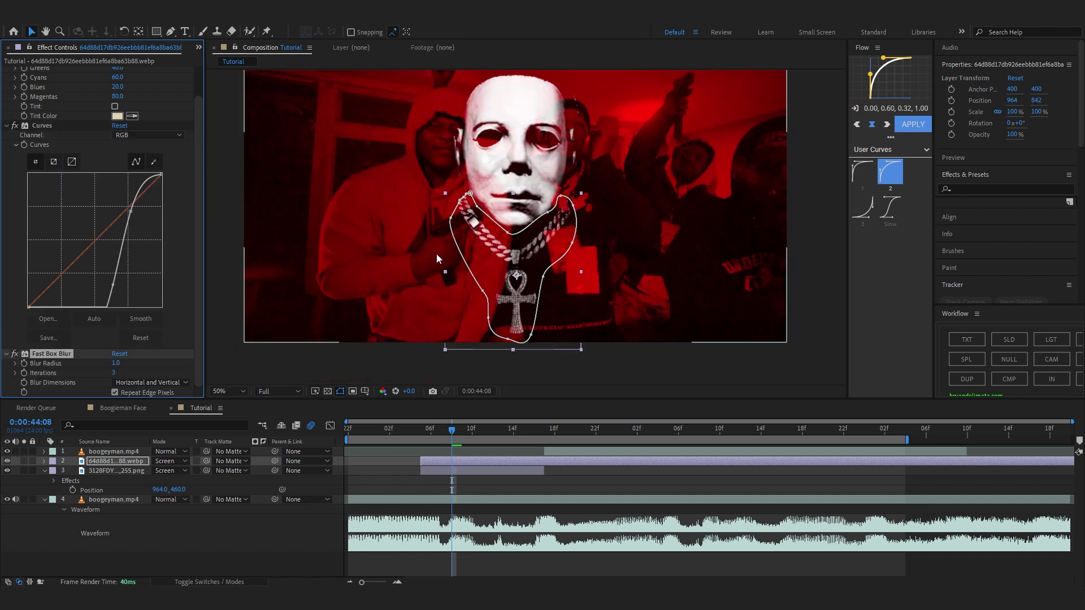
click(350, 452)
drag(120, 243, 118, 238)
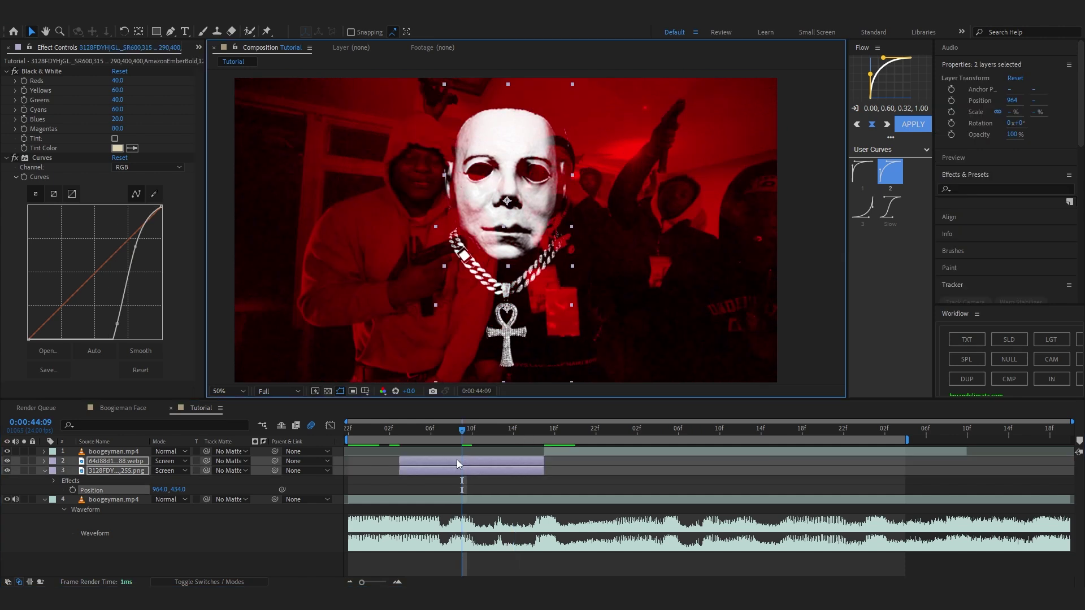
Pre-compose the mask image and necklace layers together and set the resulting layer's blending mode to Screen
right_click(457, 459)
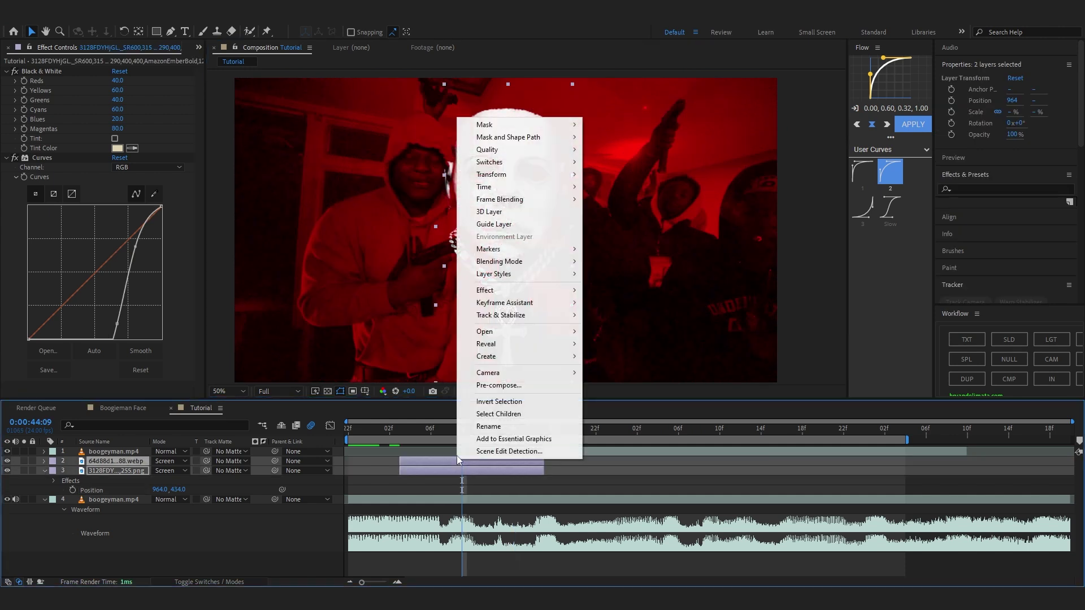
click(483, 385)
click(547, 370)
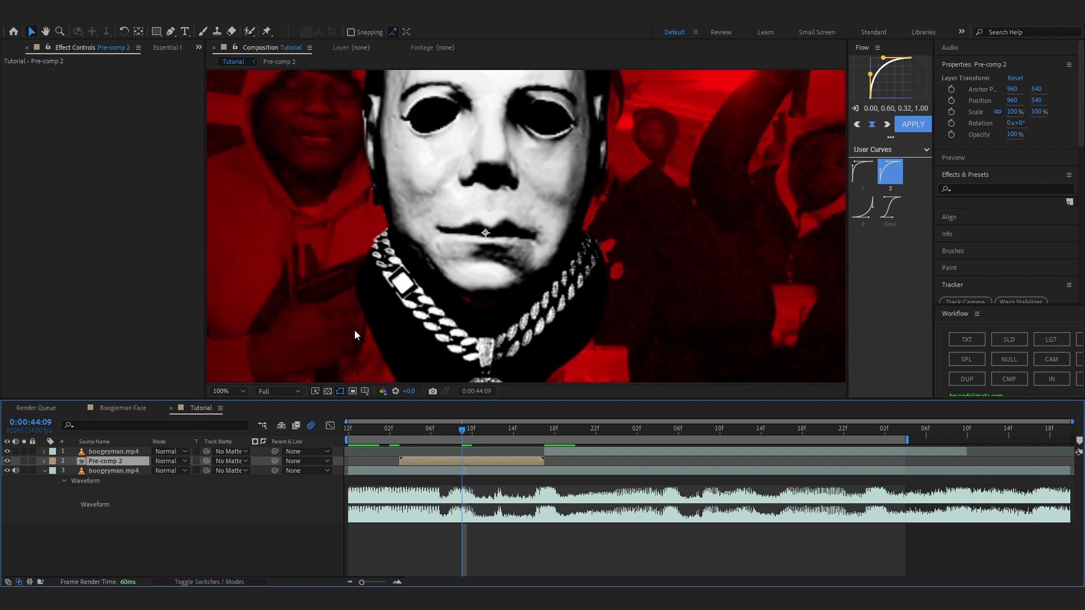
click(169, 461)
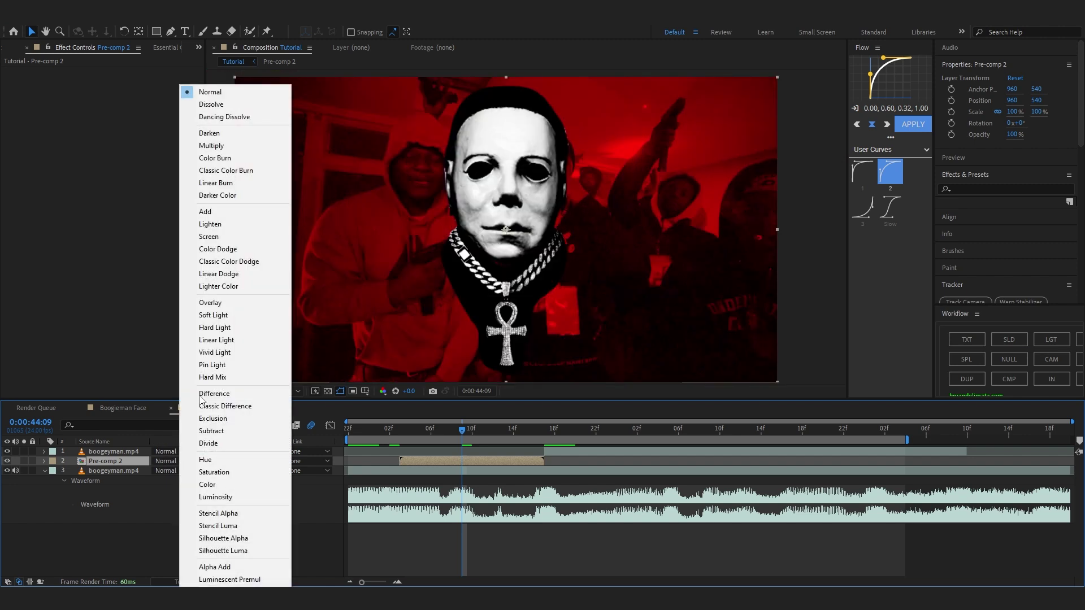
click(217, 236)
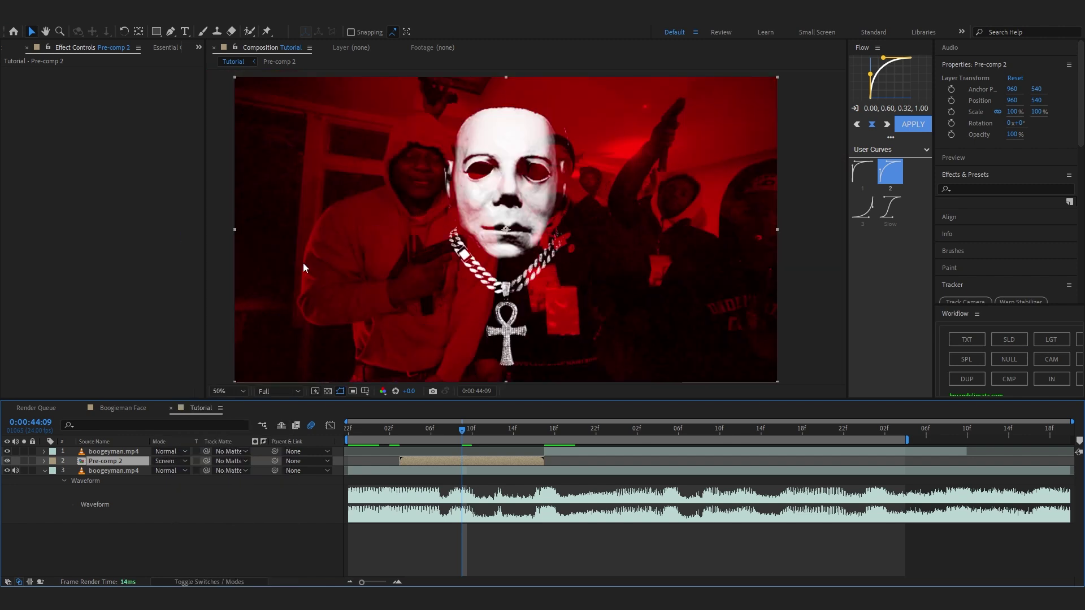
Keyframe the pre-comp's Scale from 0% at 0:00:44:03 to 100% at the end of its layer
click(400, 430)
key(s)
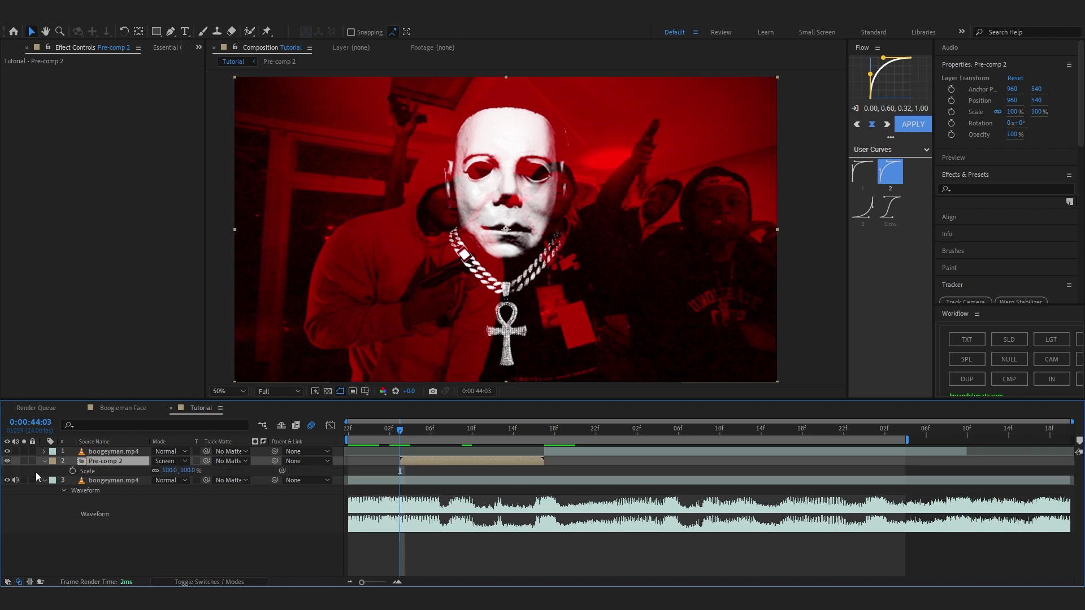
click(73, 471)
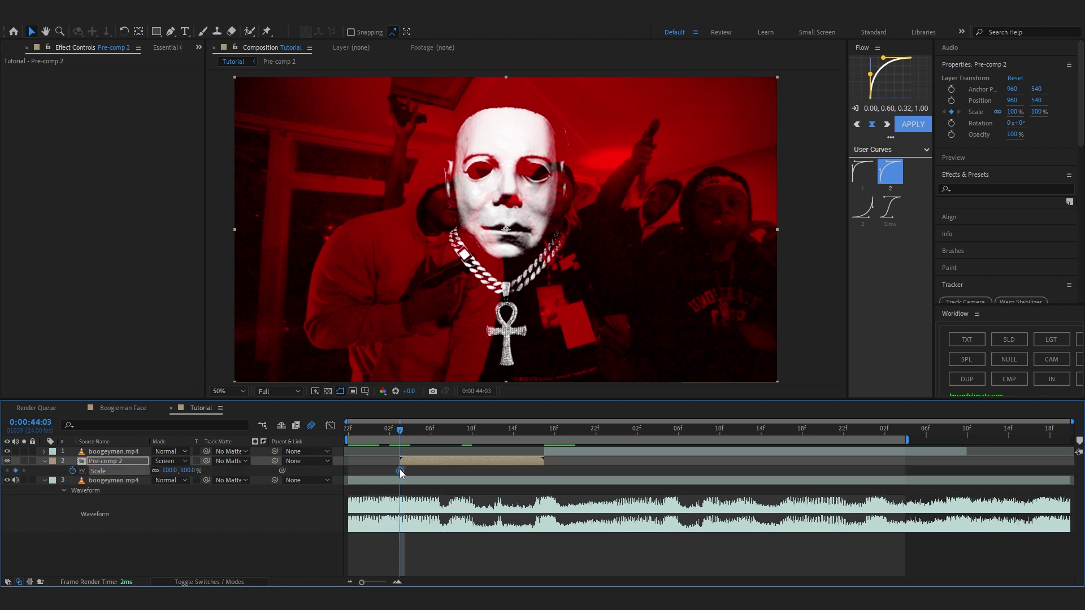
drag(399, 470, 523, 471)
text(0)
click(168, 551)
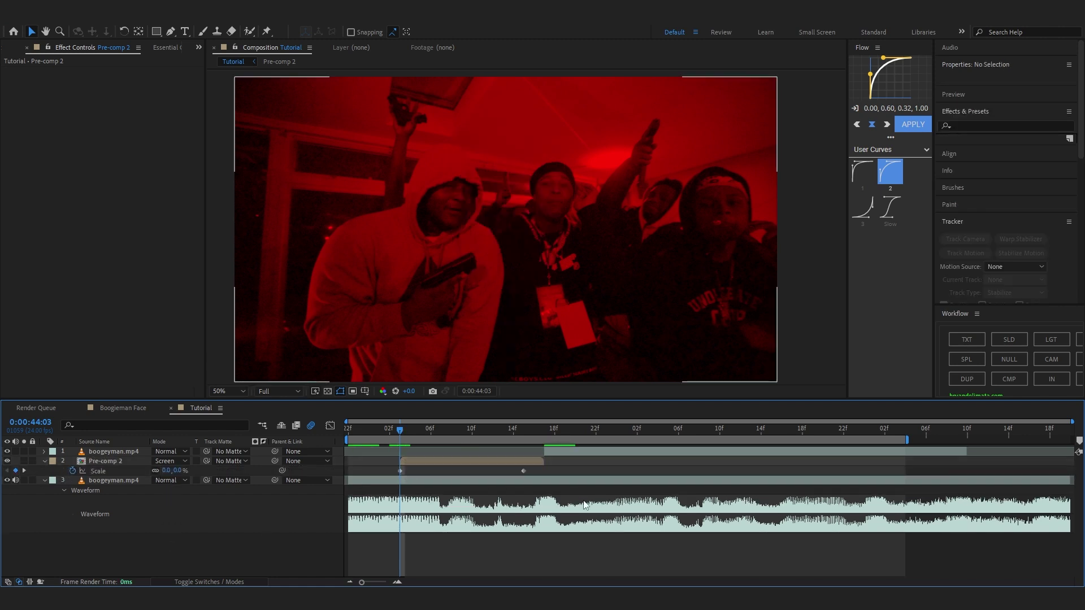
drag(523, 471, 544, 470)
Apply Easy Ease to both Scale keyframes and extend the end keyframe's handle back to the start for a fast-in, slow-out curve
click(314, 472)
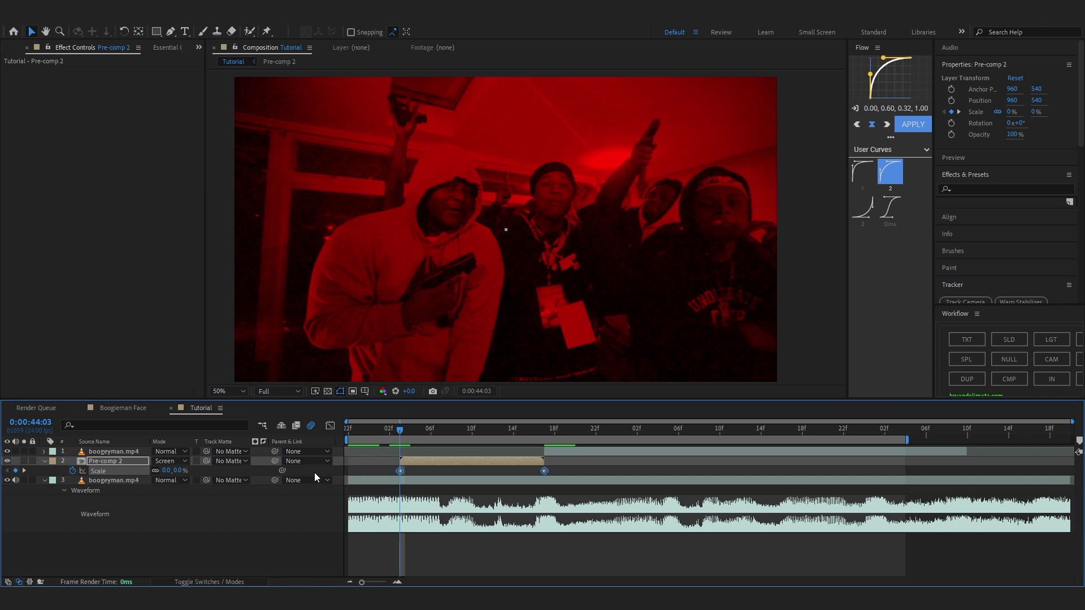
key(F9)
click(331, 425)
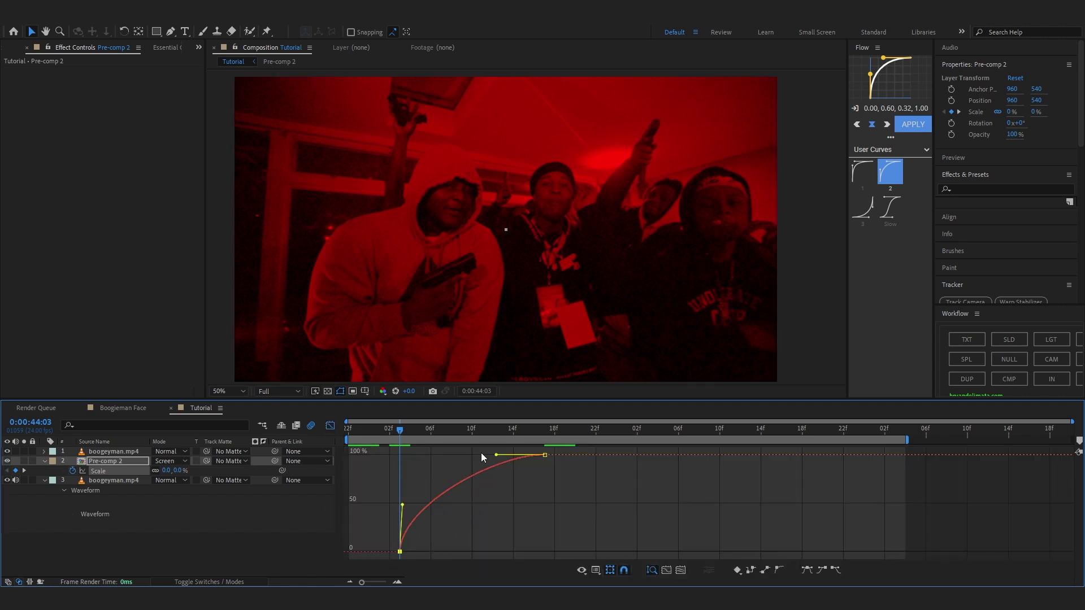
drag(496, 455, 400, 455)
key(Home)
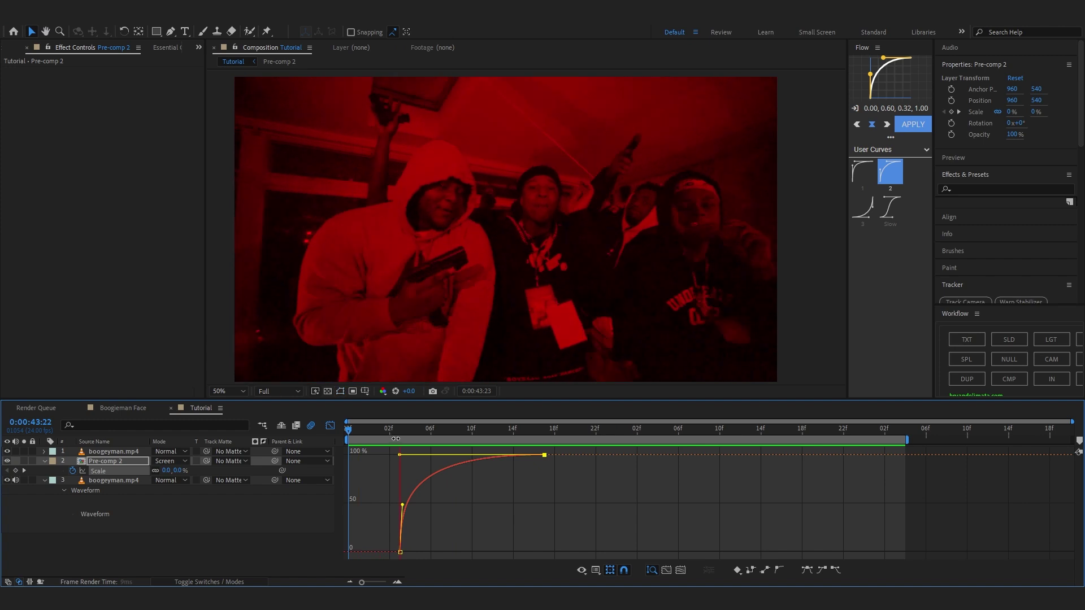
key(space)
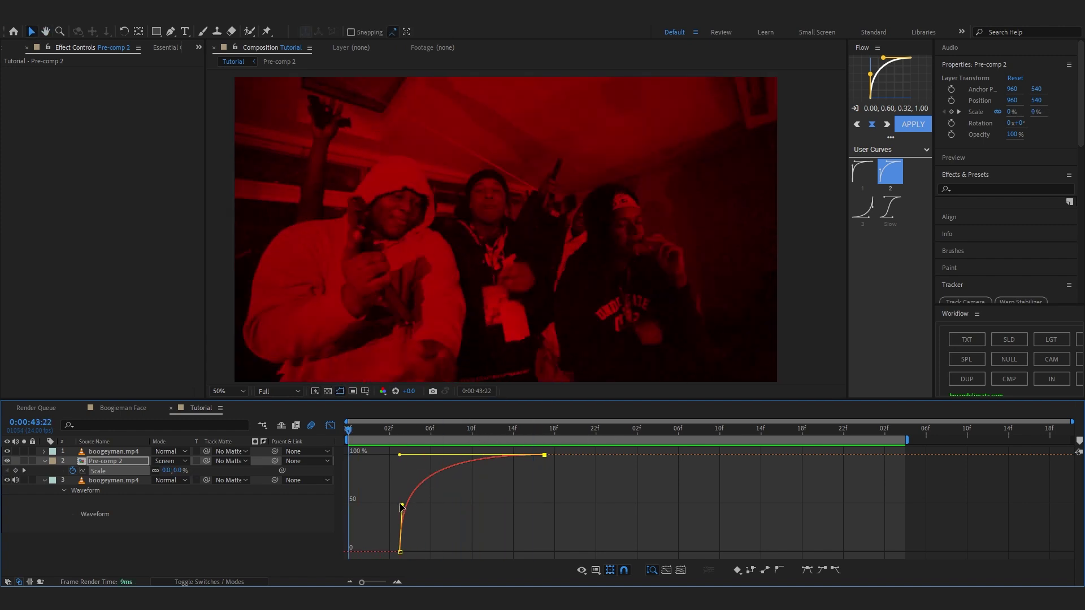
Enable motion blur on the pre-comp layer and end the work area where that layer ends
key(shift+F3)
key(F4)
key(space)
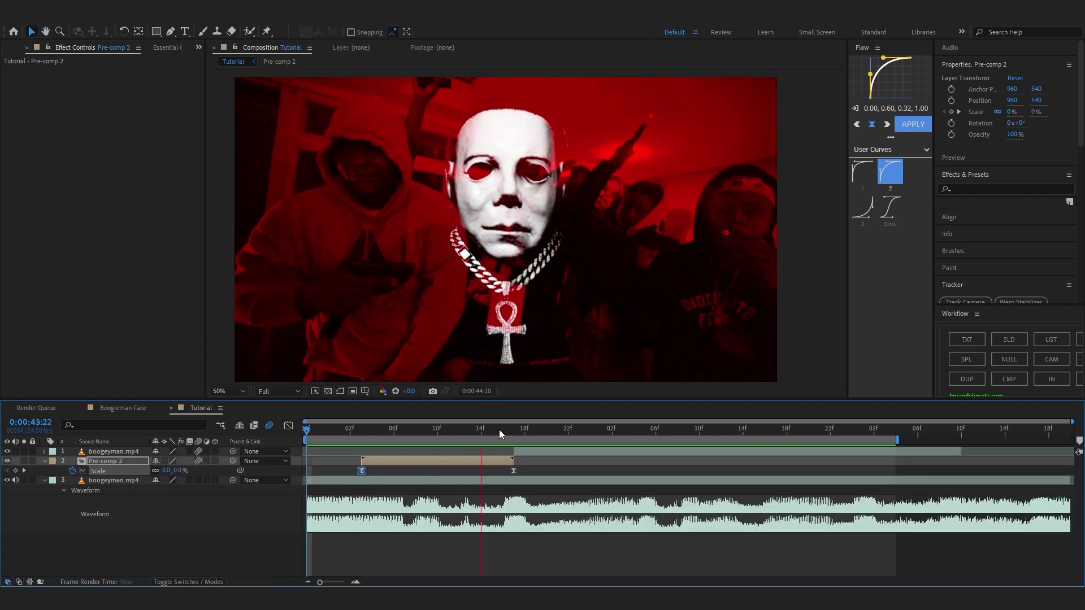
key(n)
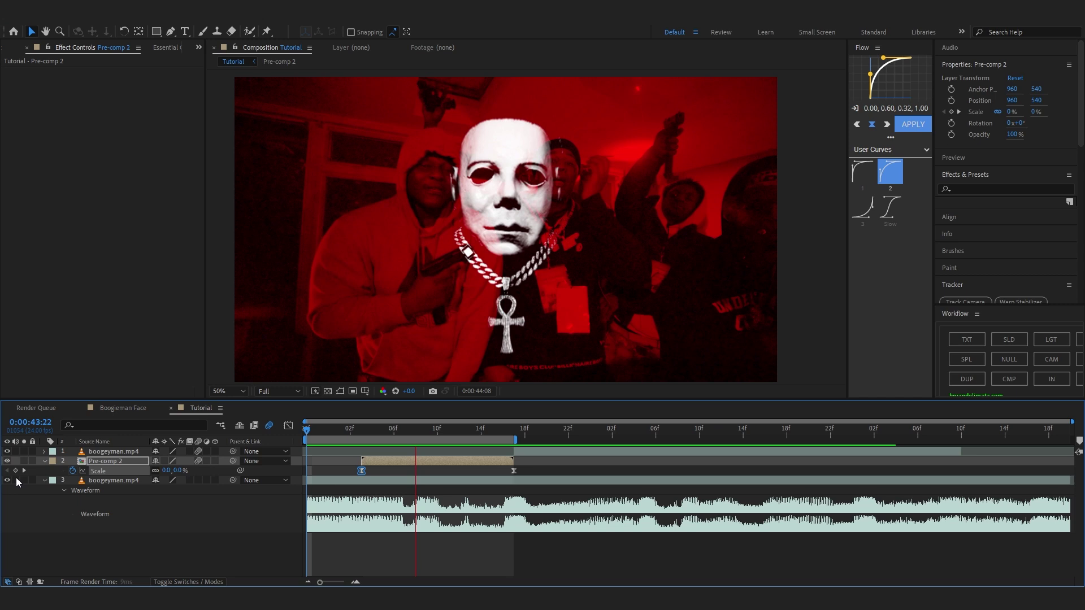
Inspect the necklace close up at 0:00:44:10, open the mask-and-necklace pre-comp and go to its first frame
drag(406, 438, 437, 434)
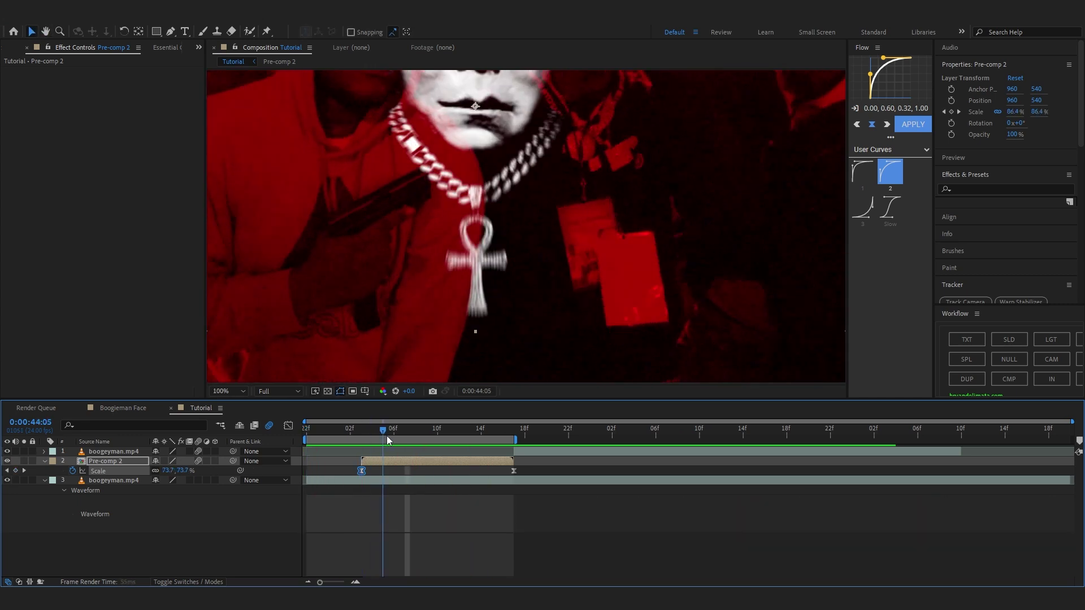
scroll(520, 237, up, 2)
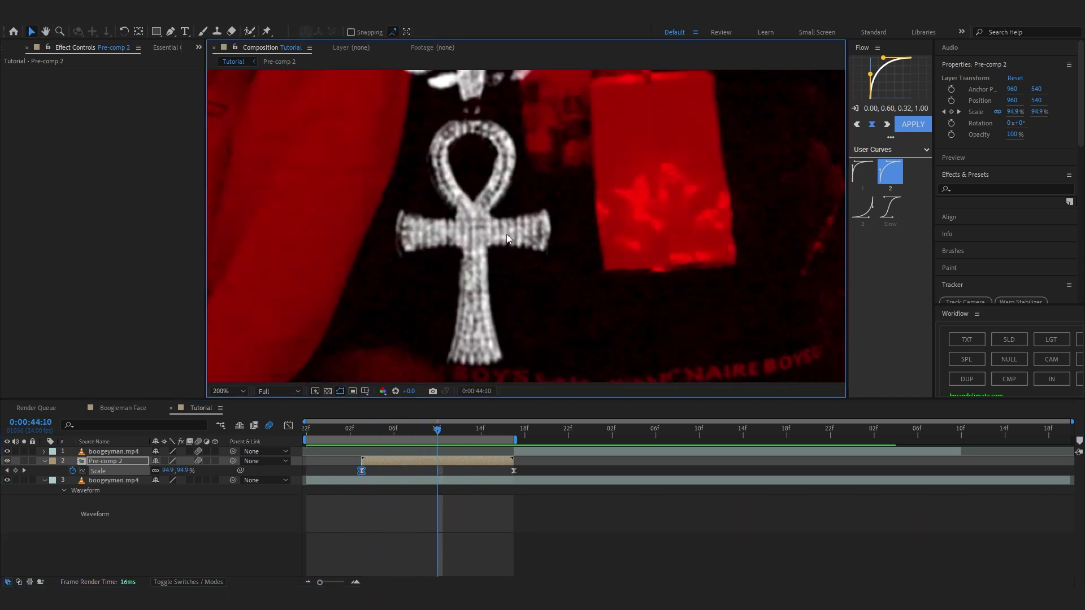
scroll(506, 238, down, 2)
double_click(481, 461)
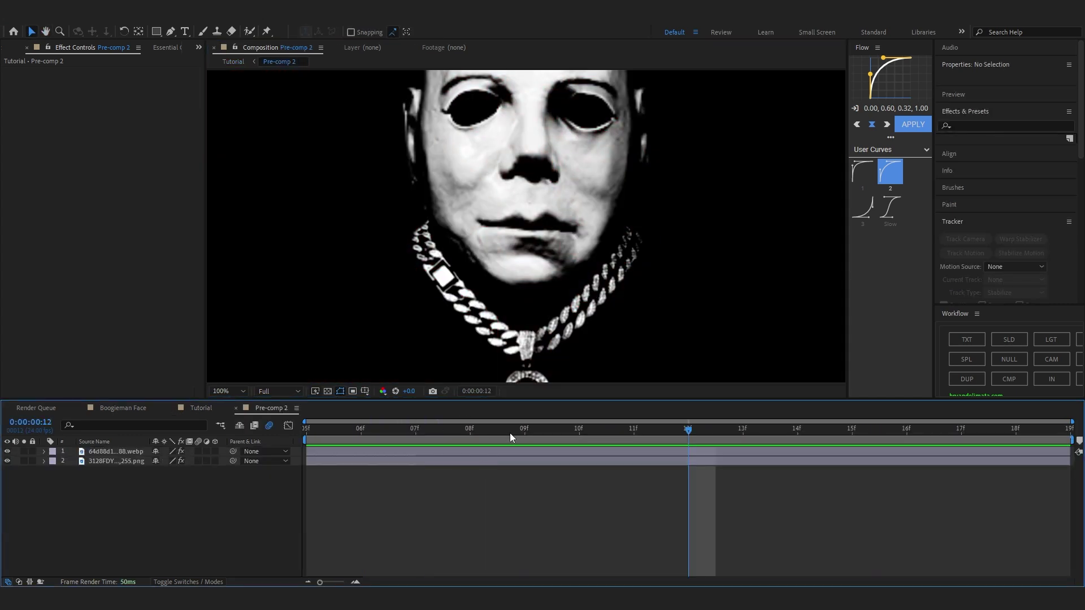
key(Home)
scroll(451, 239, down, 4)
drag(551, 271, 543, 216)
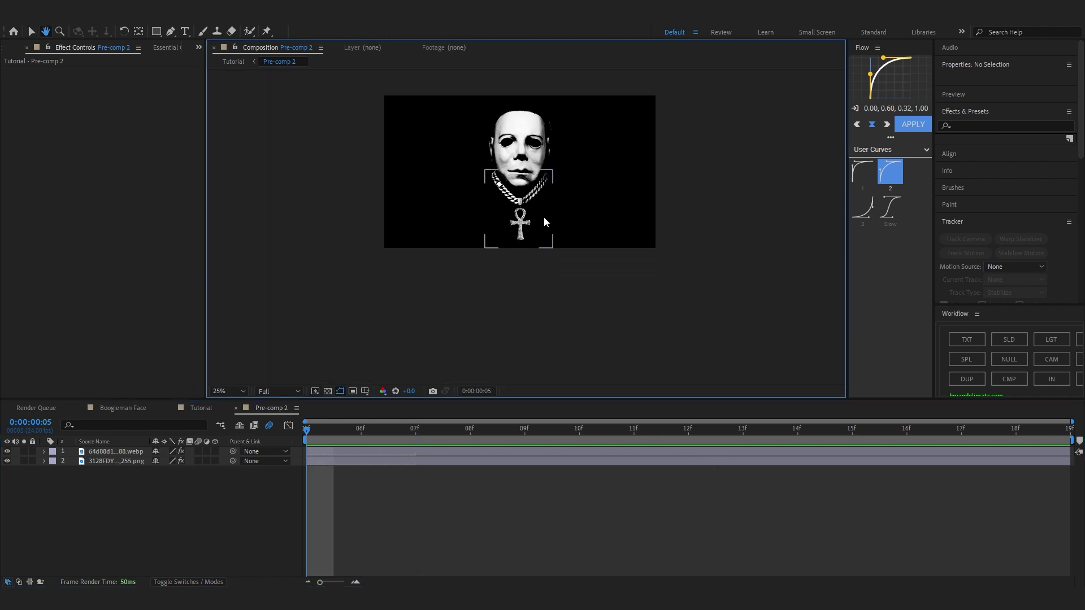
Pre-compose the necklace layer on its own, moving all attributes into the new composition
click(525, 227)
scroll(526, 228, up, 4)
right_click(459, 109)
click(491, 375)
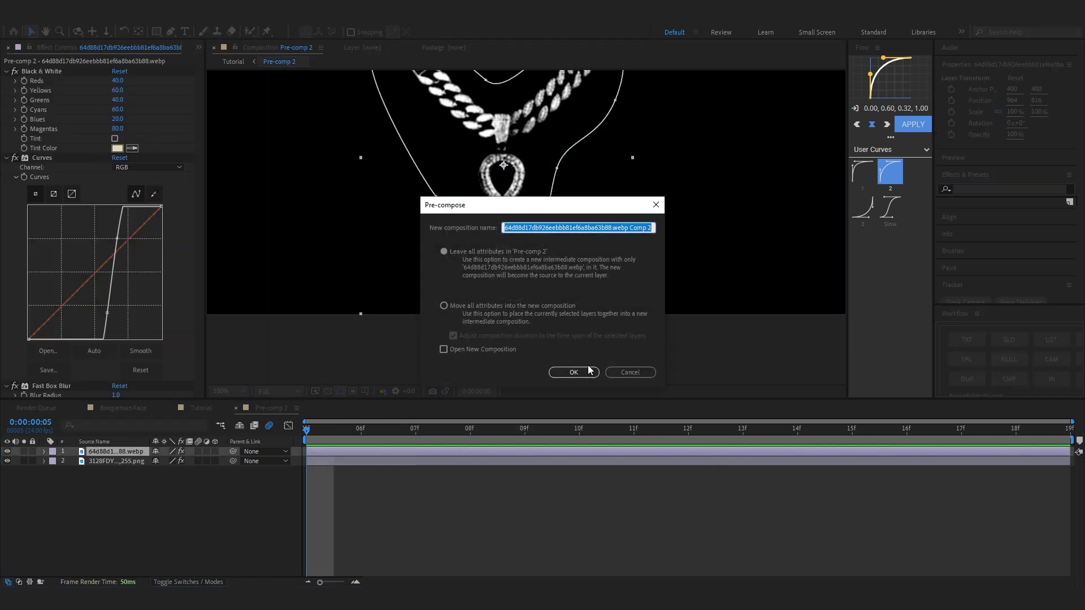
click(443, 306)
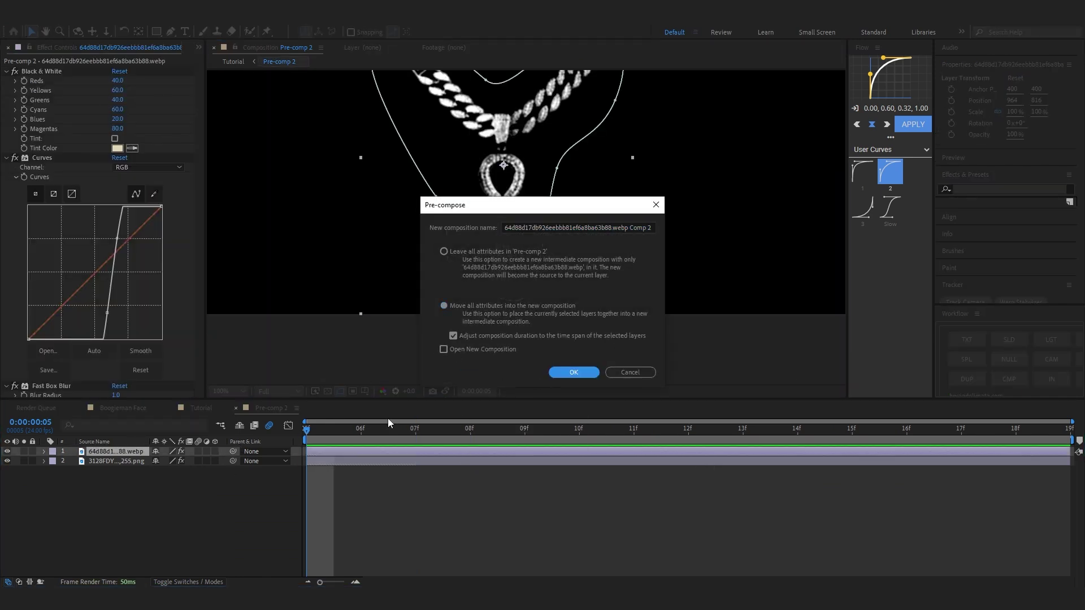
click(573, 372)
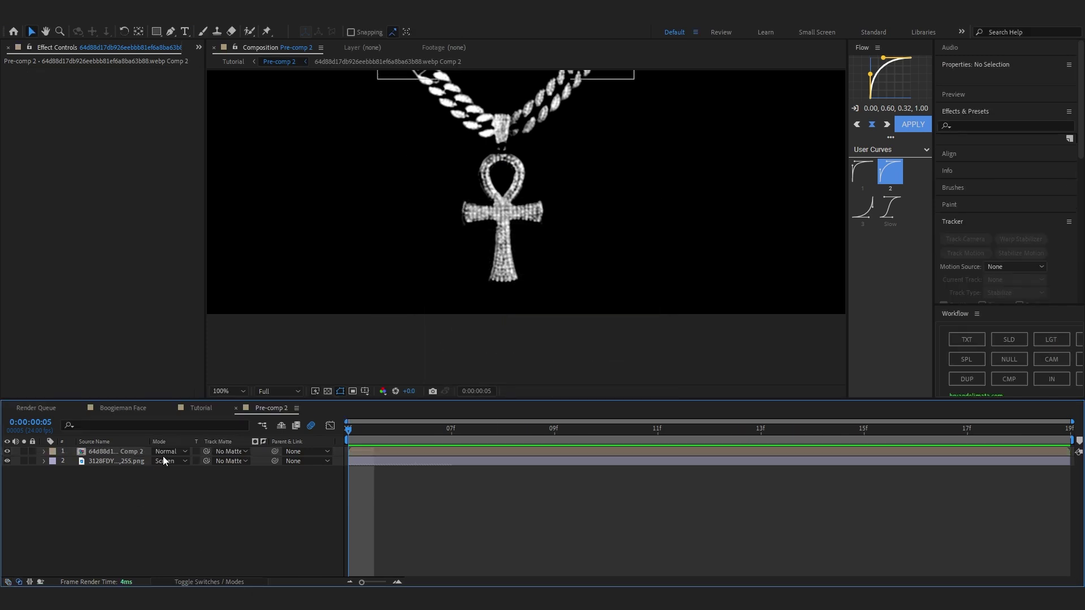
Set the necklace pre-comp layer's blending mode to Screen and draw a rectangular mask around the ankh pendant
click(165, 451)
click(218, 243)
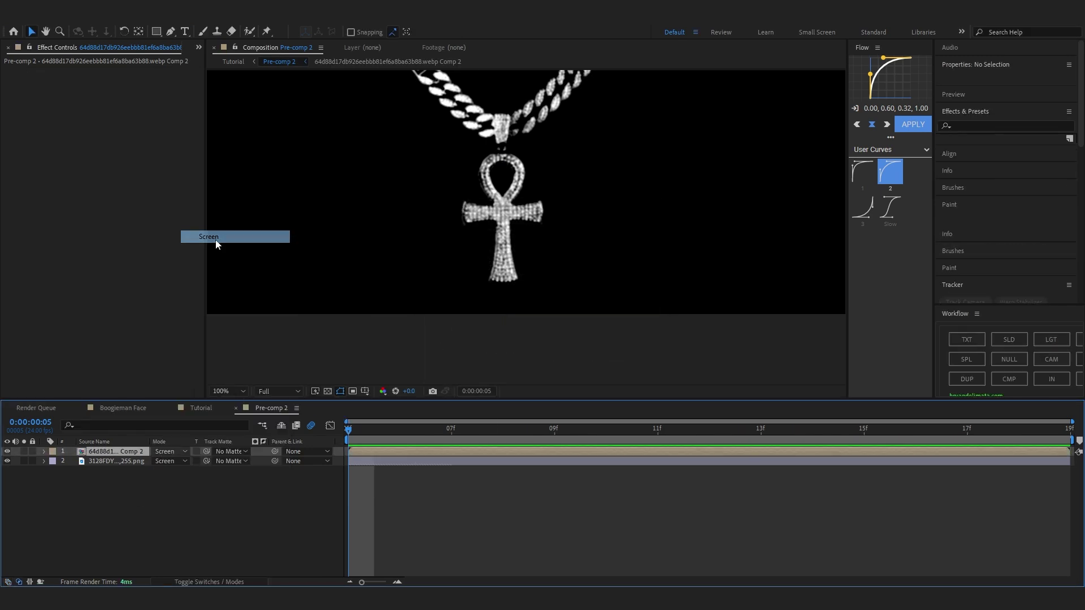
key(q)
drag(424, 190, 593, 349)
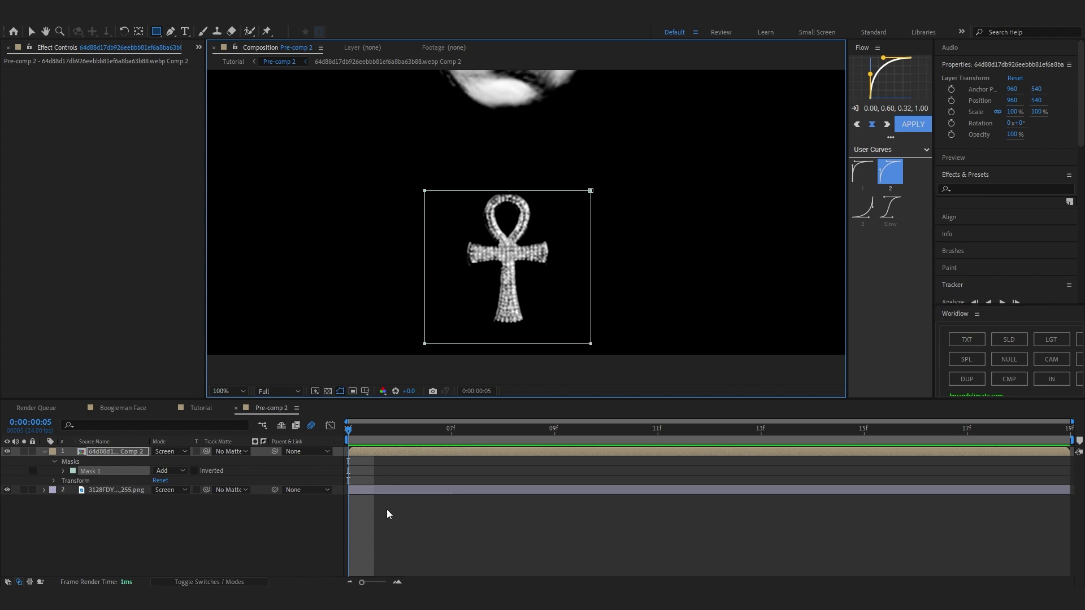
Duplicate the masked necklace layer and set the upper copy's mask mode to Subtract
key(ctrl+d)
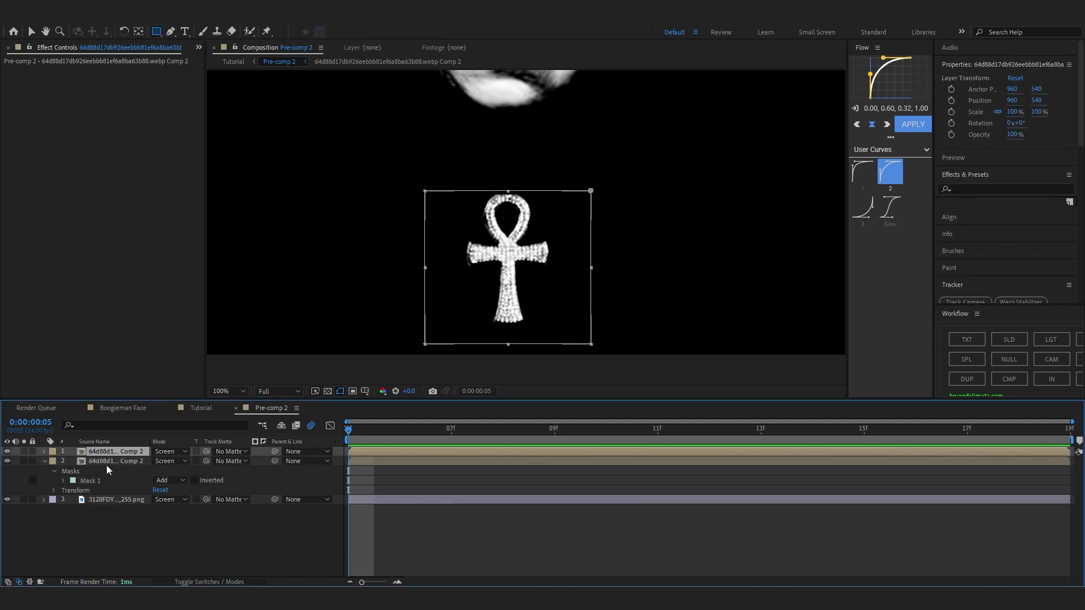
key(m)
click(177, 466)
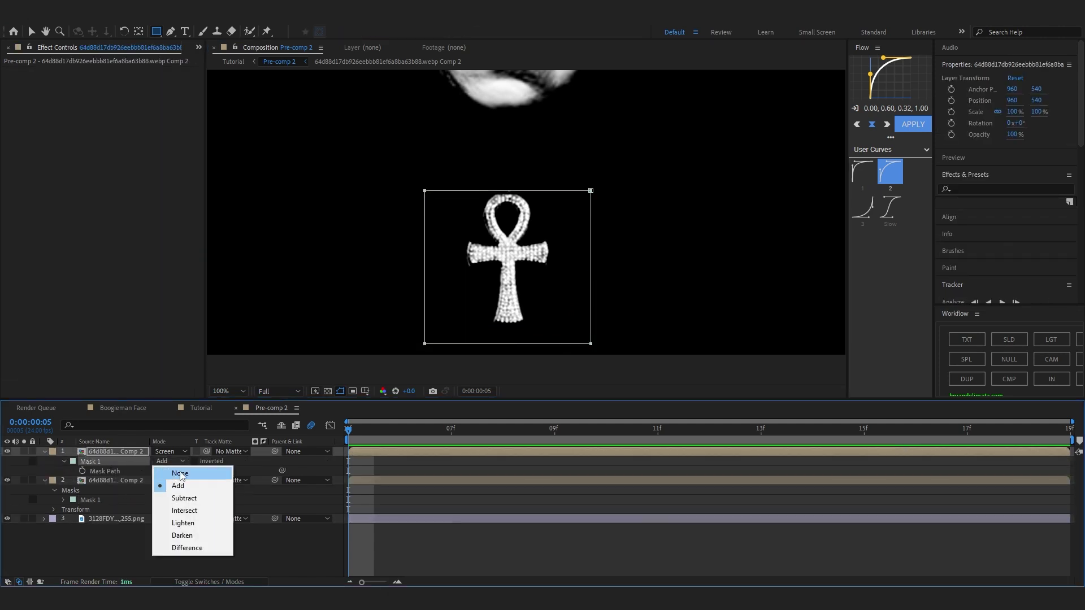
click(164, 496)
click(261, 483)
Move the lower necklace layer's anchor point to 963, 790, where the ankh joins the chain
key(y)
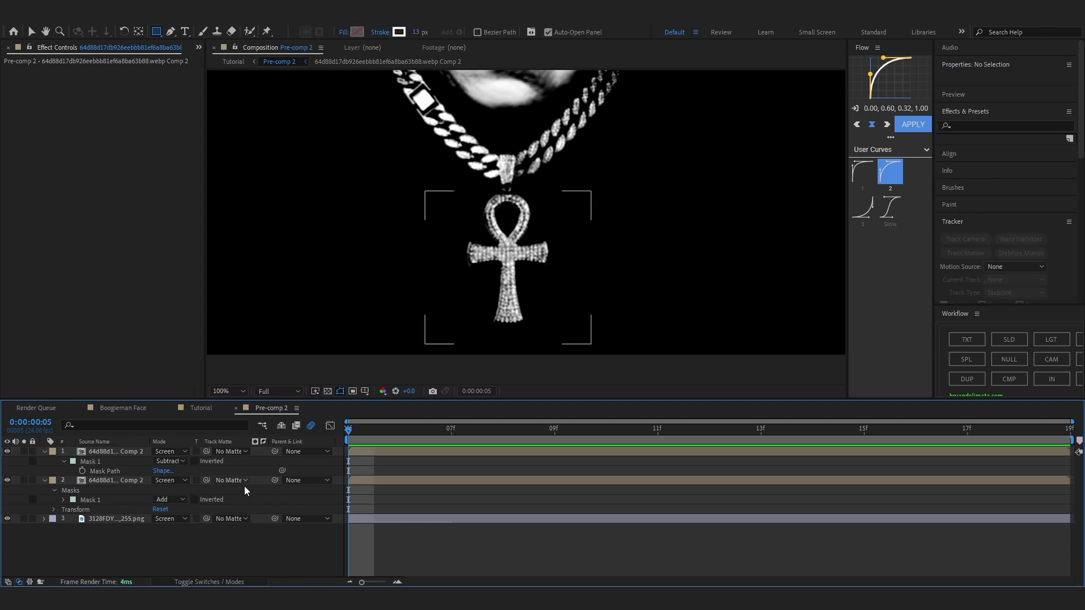
drag(467, 236, 442, 301)
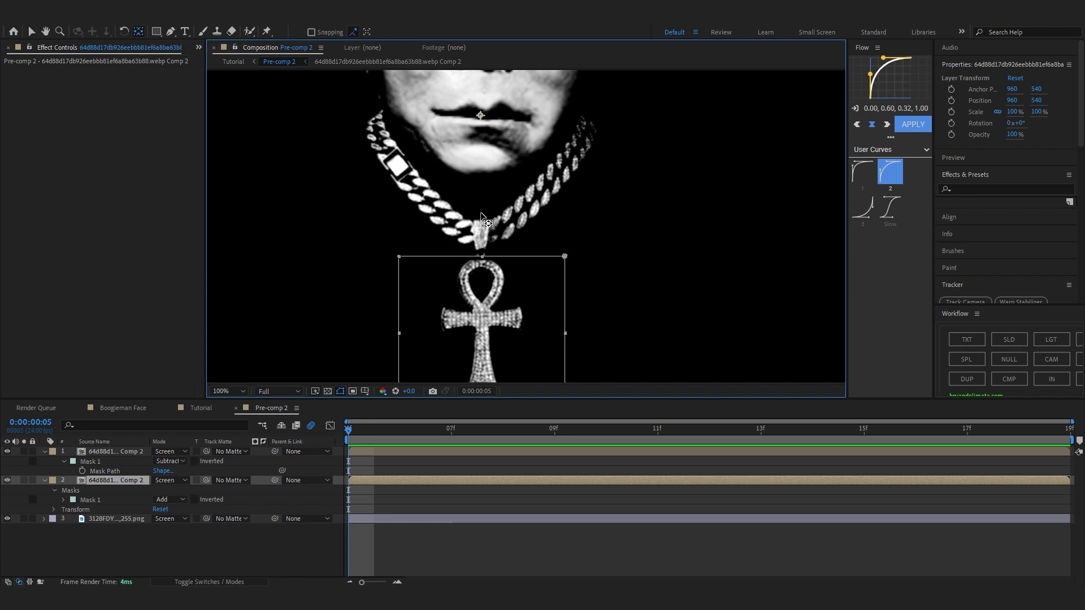
drag(480, 116, 465, 203)
drag(480, 253, 482, 256)
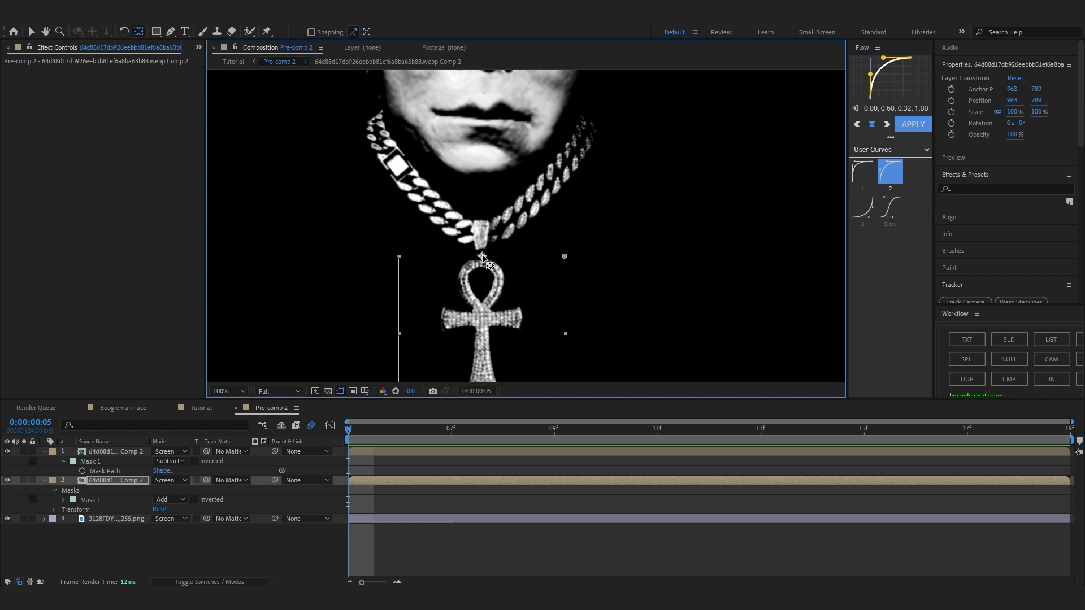
scroll(481, 257, down, 3)
scroll(481, 289, up, 3)
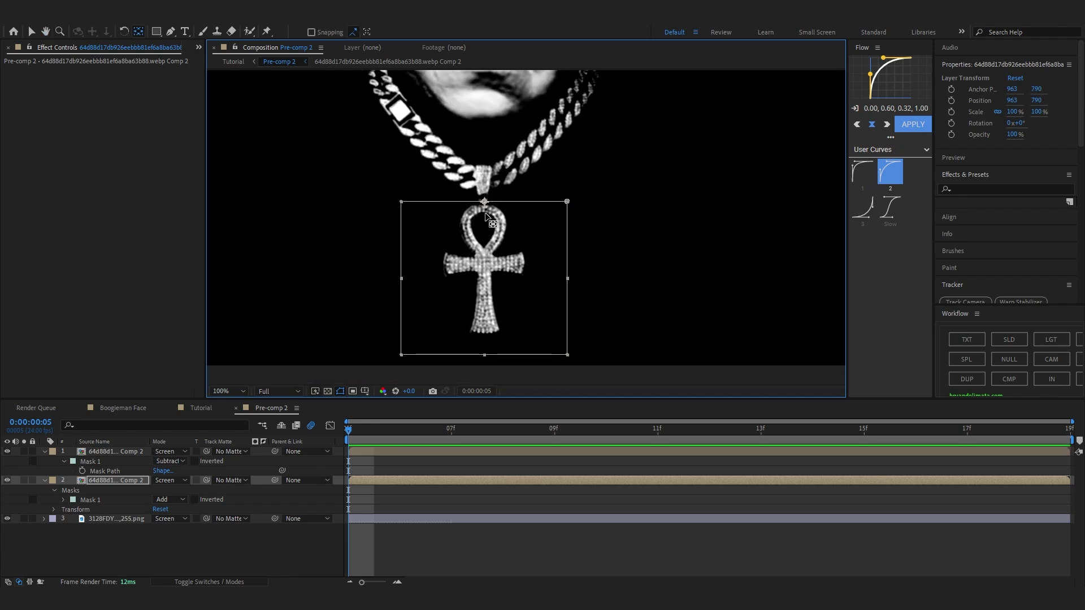
scroll(493, 255, down, 1)
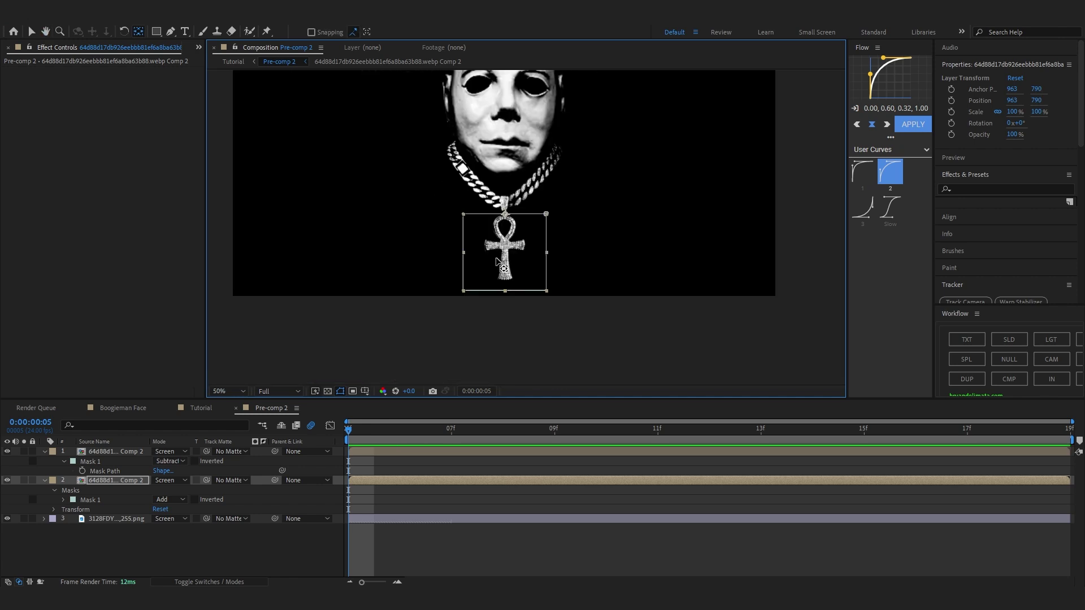
Keyframe the ankh layer's Rotation at 5° on 0:00:00:05 and -4° on 0:00:00:11
click(387, 478)
key(r)
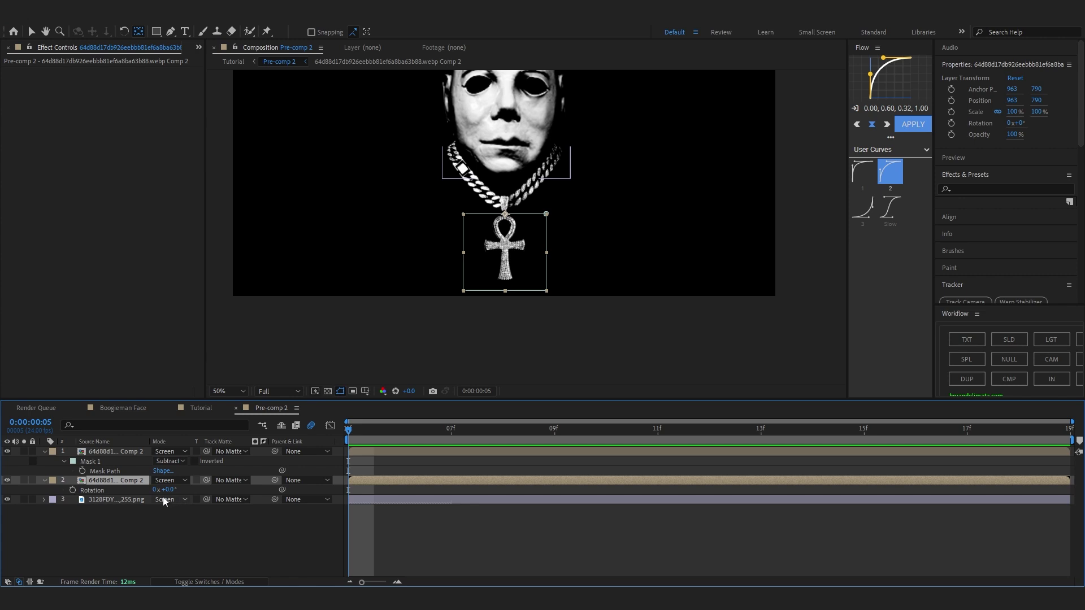
drag(167, 489, 169, 492)
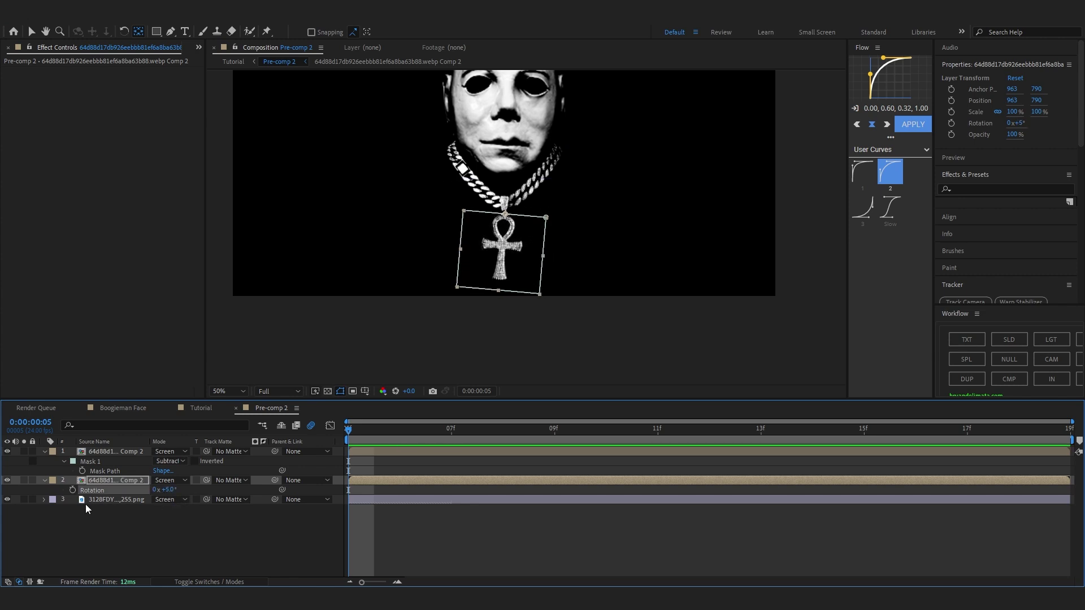
click(658, 429)
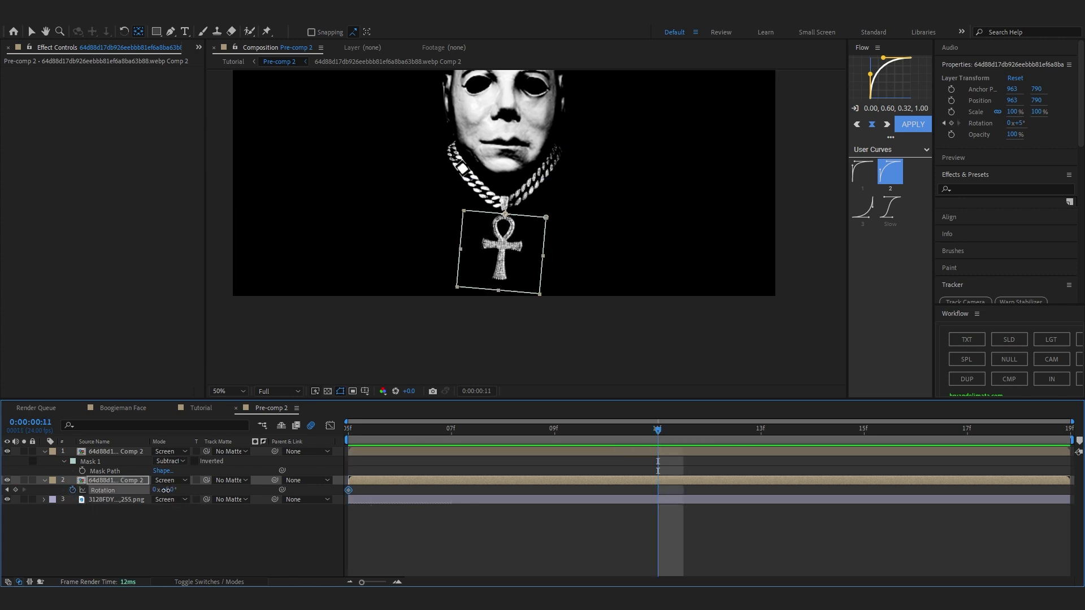
drag(166, 490, 161, 490)
Continue the ankh's swing with additional Rotation keyframes at 0:00:00:16 and at the end of the layer
key(Page_Down)
key(Page_Down)
key(Page_Down)
key(Page_Down)
key(Page_Down)
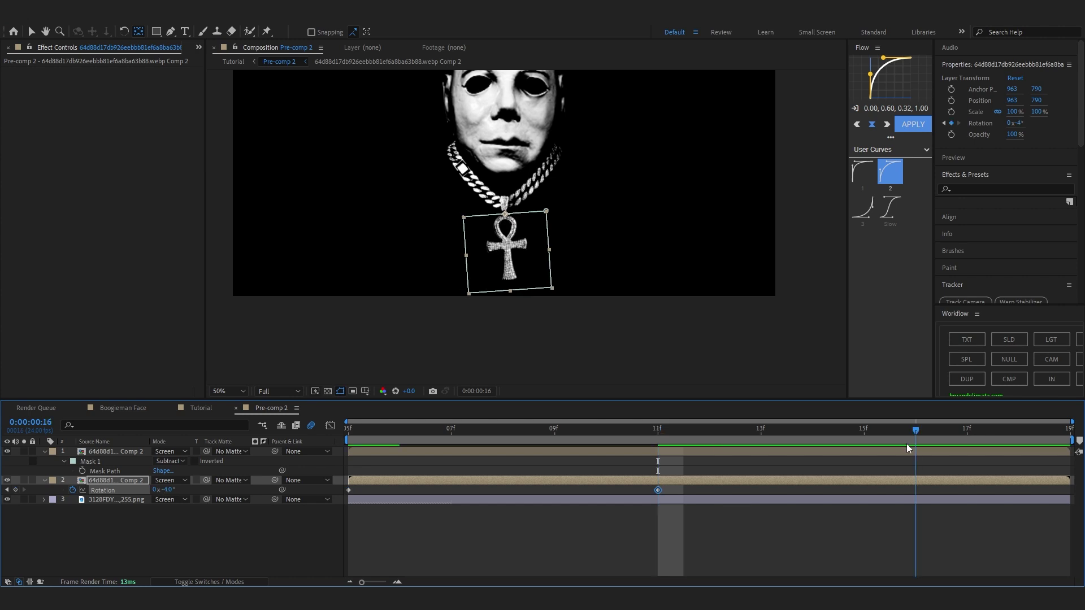
mouse_move(161, 491)
mouse_down()
mouse_move(176, 494)
mouse_move(163, 490)
mouse_up()
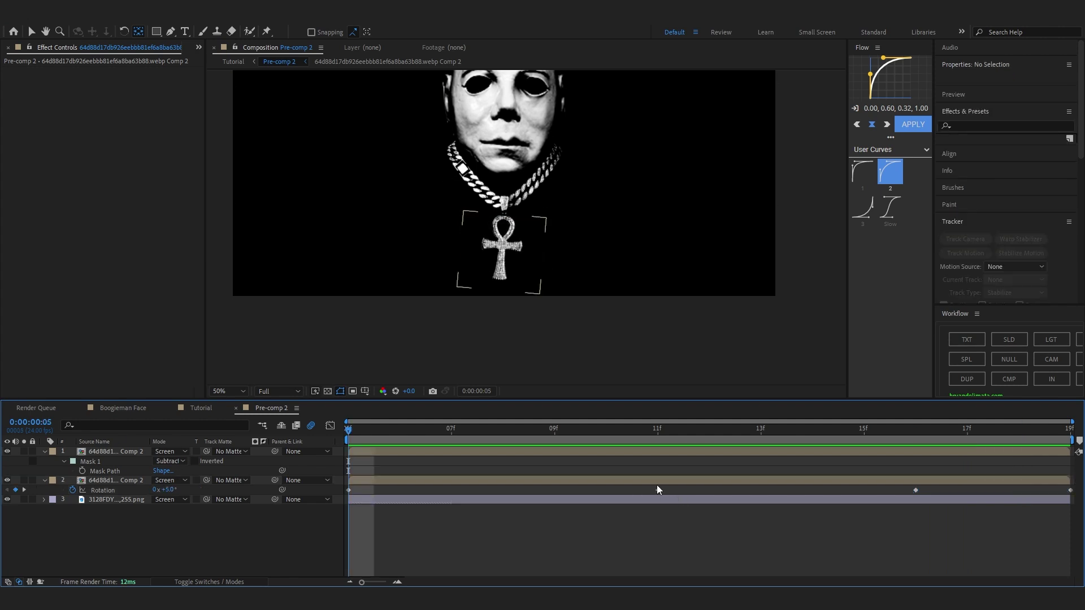
Move the middle Rotation keyframes to 0:00:00:09 and 0:00:00:14, apply Easy Ease to all four and preview the swing
drag(658, 489, 555, 495)
click(918, 494)
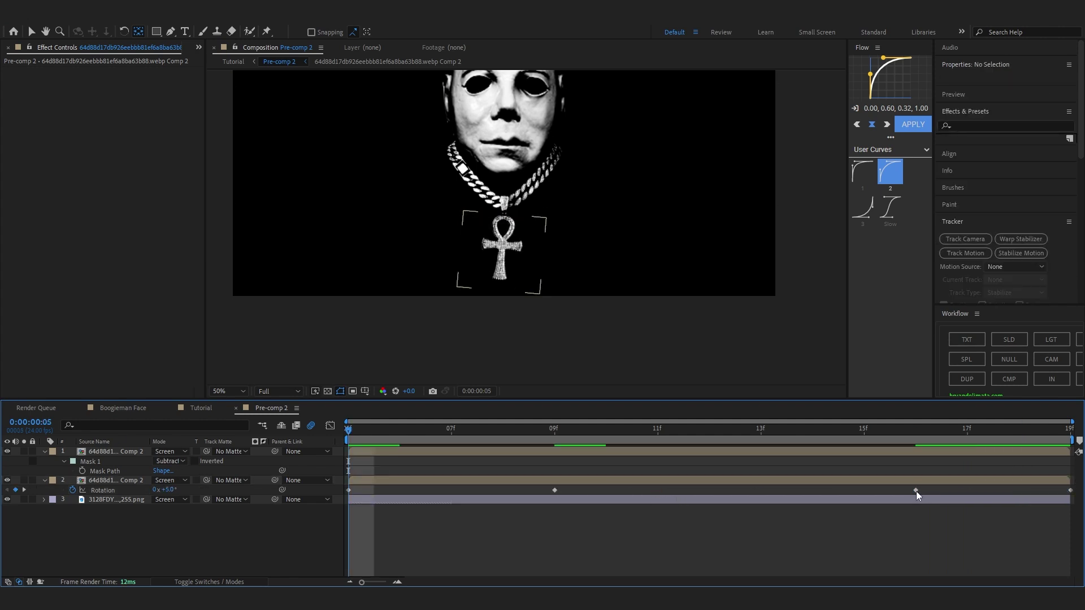
drag(915, 492, 816, 497)
key(ctrl+alt+a)
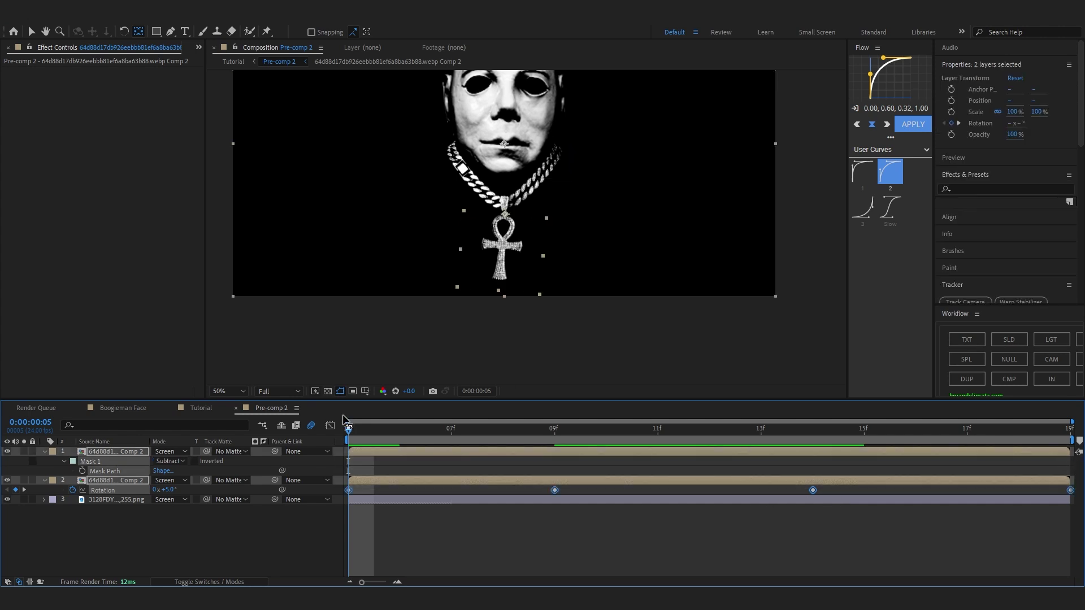
key(F9)
key(space)
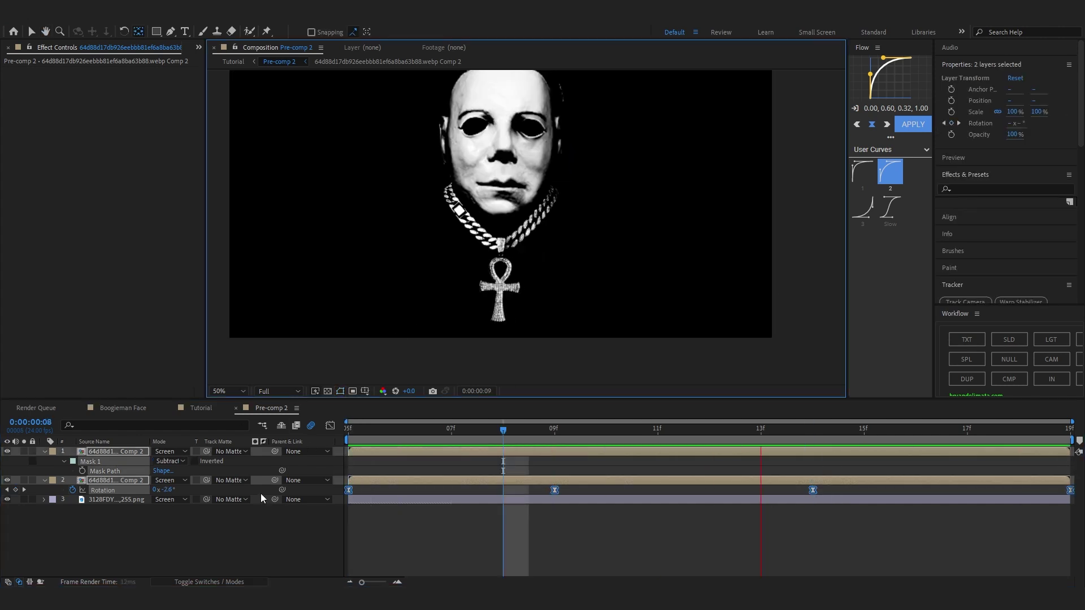
Enable motion blur on both necklace layers and preview the overlay in the Tutorial composition
click(192, 582)
click(177, 537)
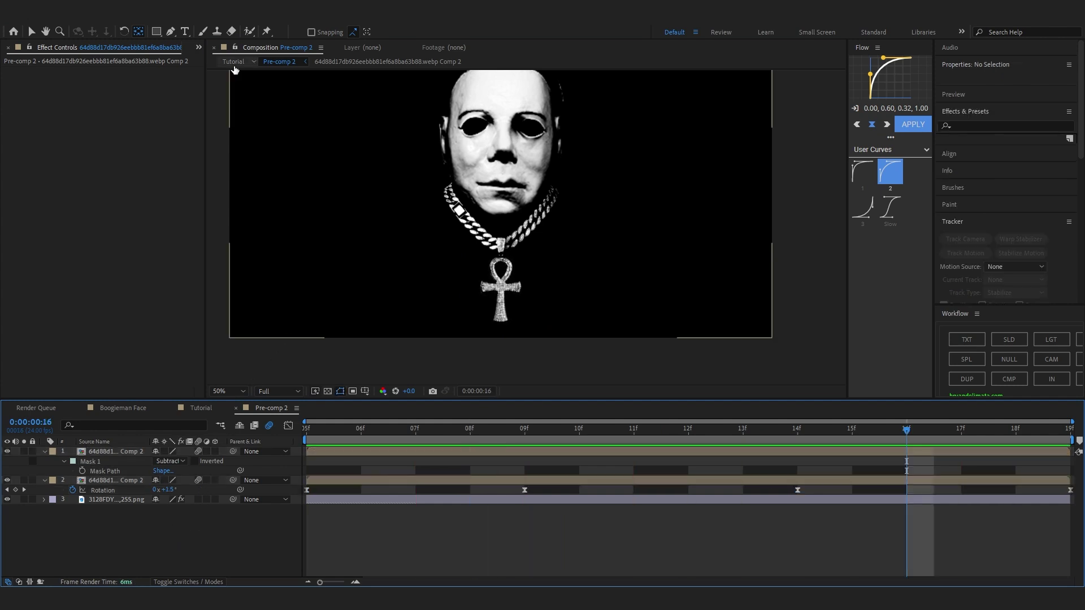
click(233, 62)
scroll(489, 316, down, 3)
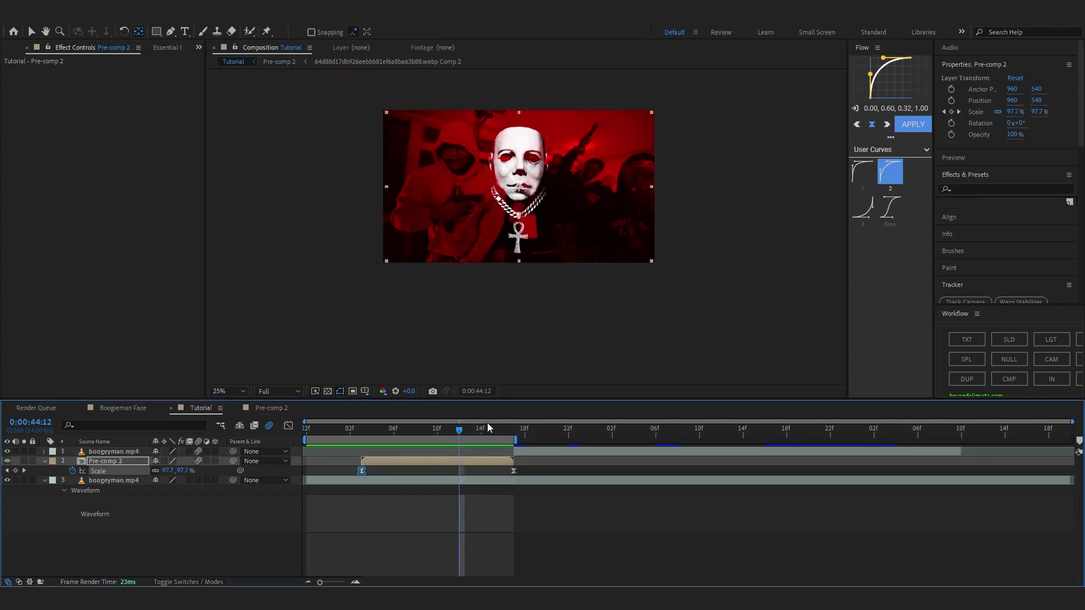
key(space)
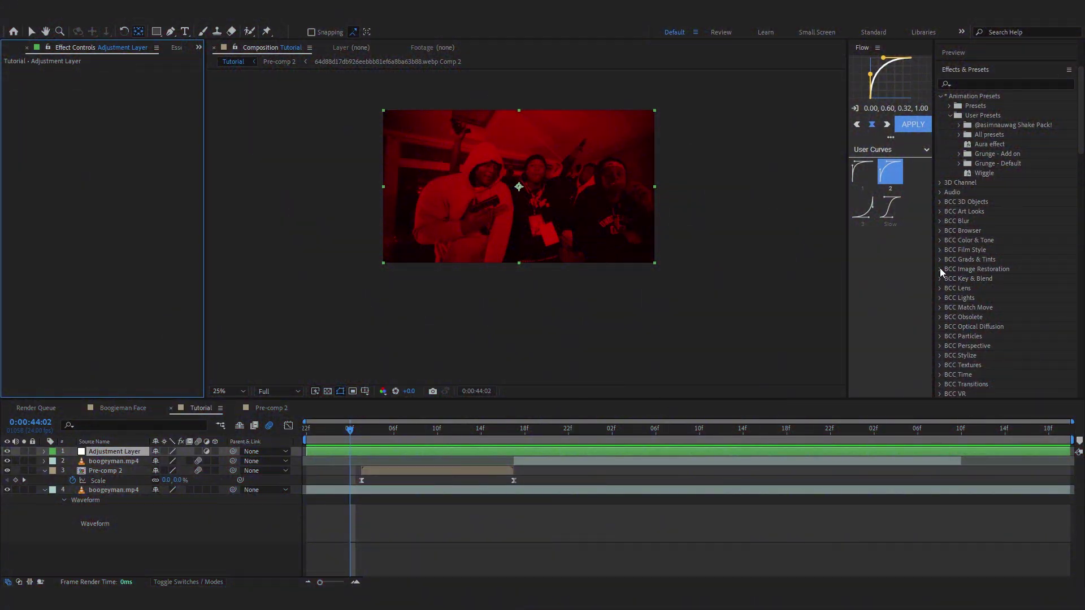
Apply the Black & White Glow preset from Grunge - Default to the adjustment layer and end the layer at 0:00:44:17
click(940, 269)
click(959, 164)
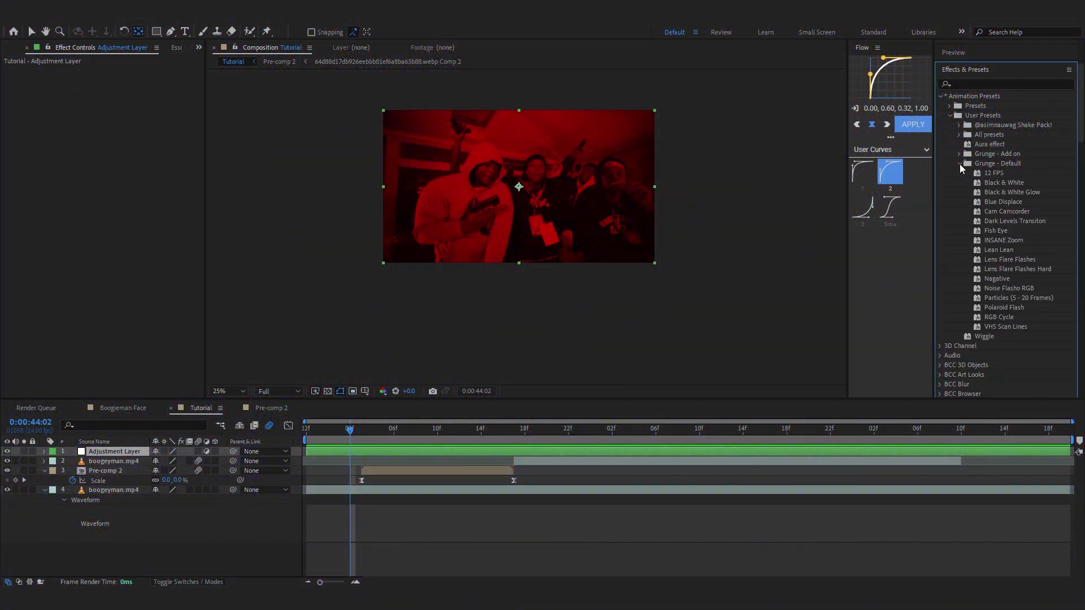
drag(1001, 196, 424, 355)
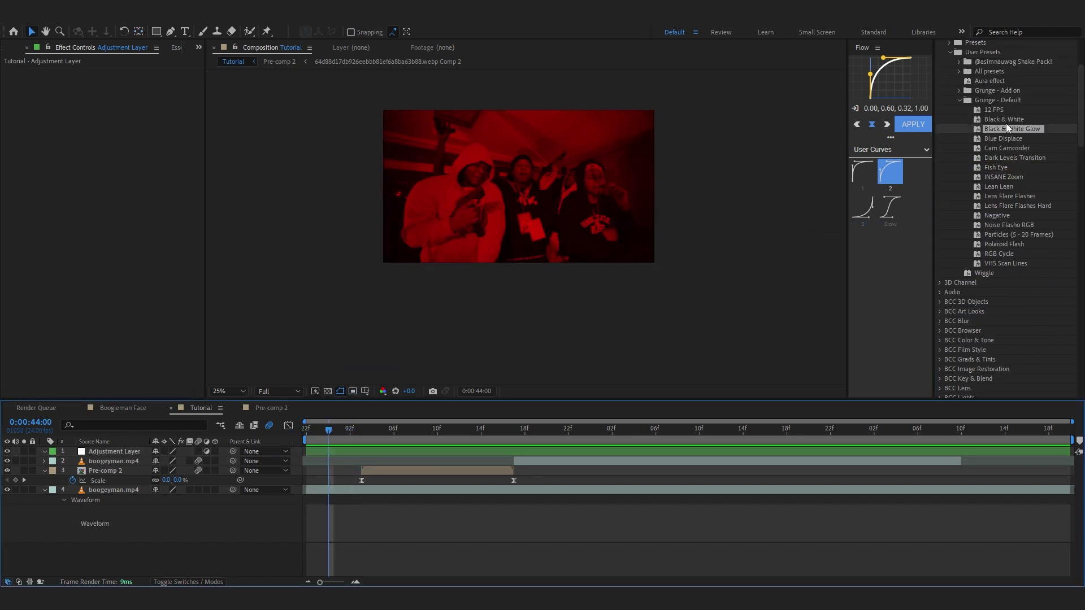
drag(1008, 129, 416, 448)
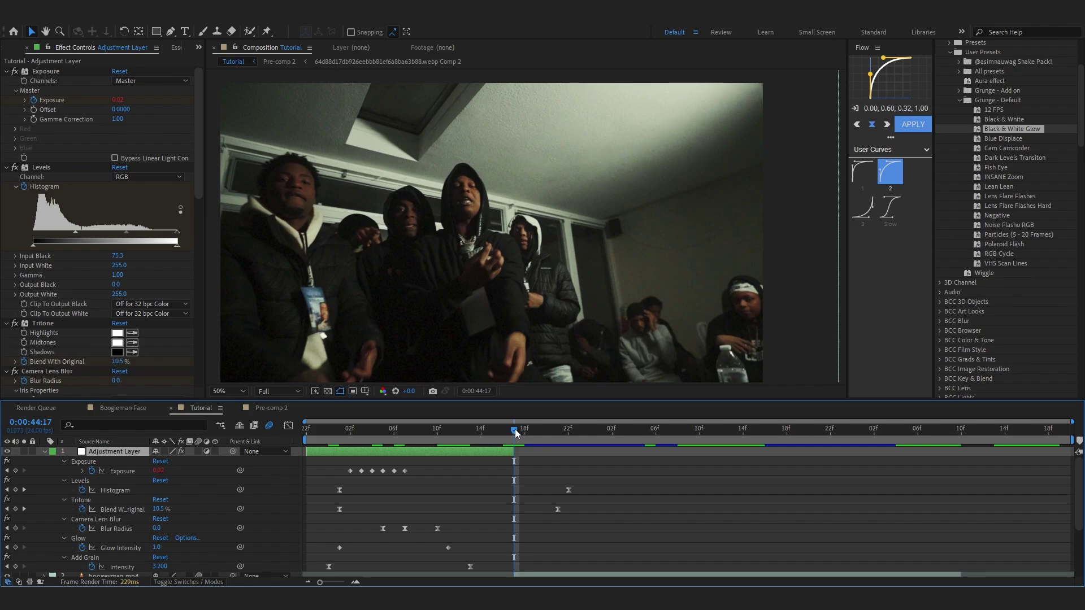
Preview the glow effect and shift the adjustment layer one frame earlier, keeping its end at 0:00:44:17
drag(514, 428, 222, 427)
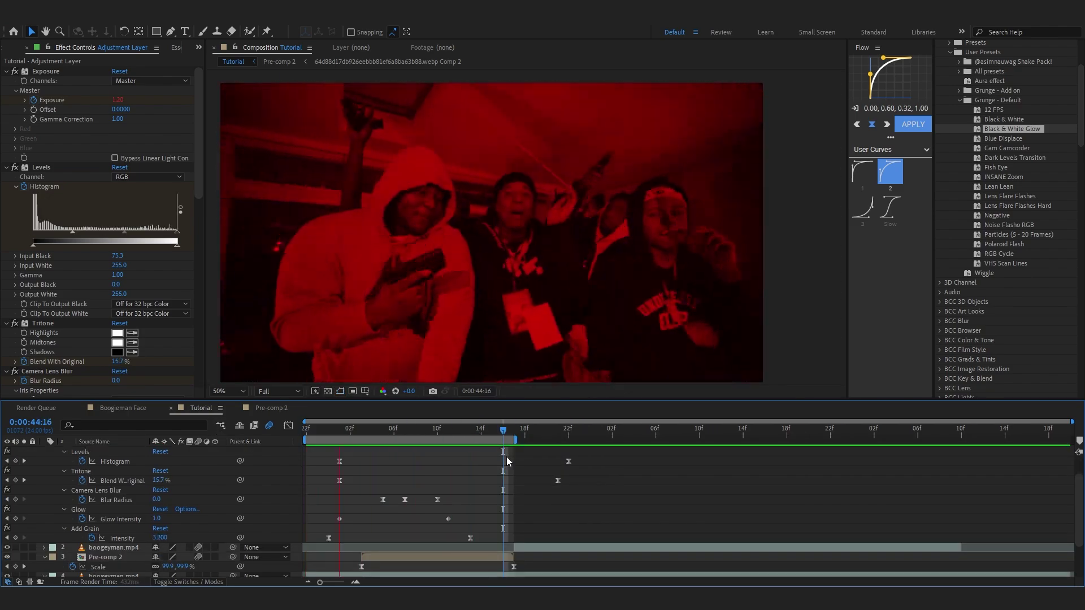
key(space)
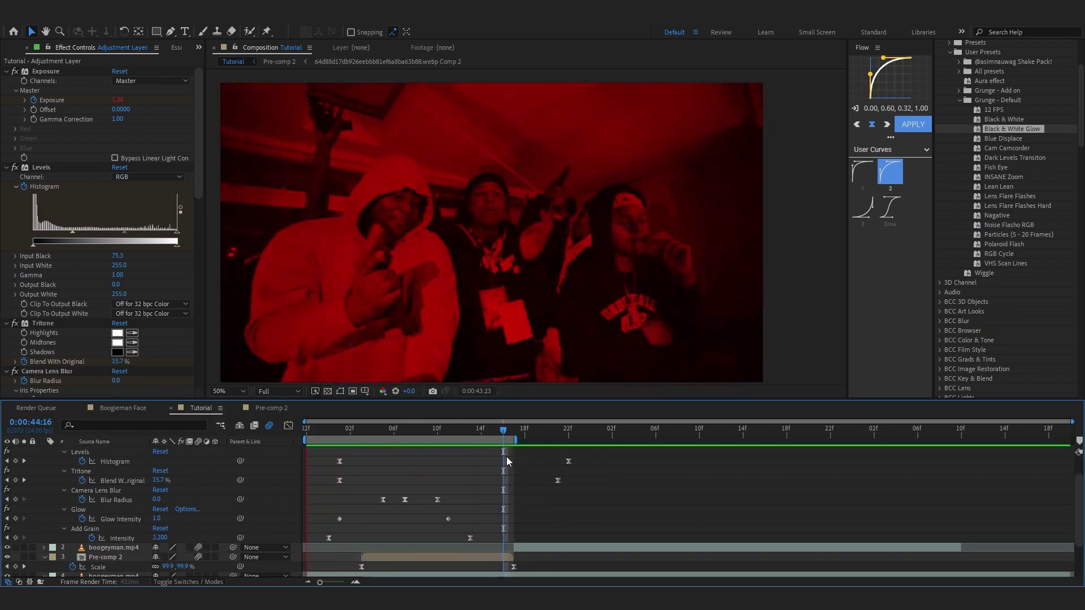
key(space)
scroll(503, 455, up, 2)
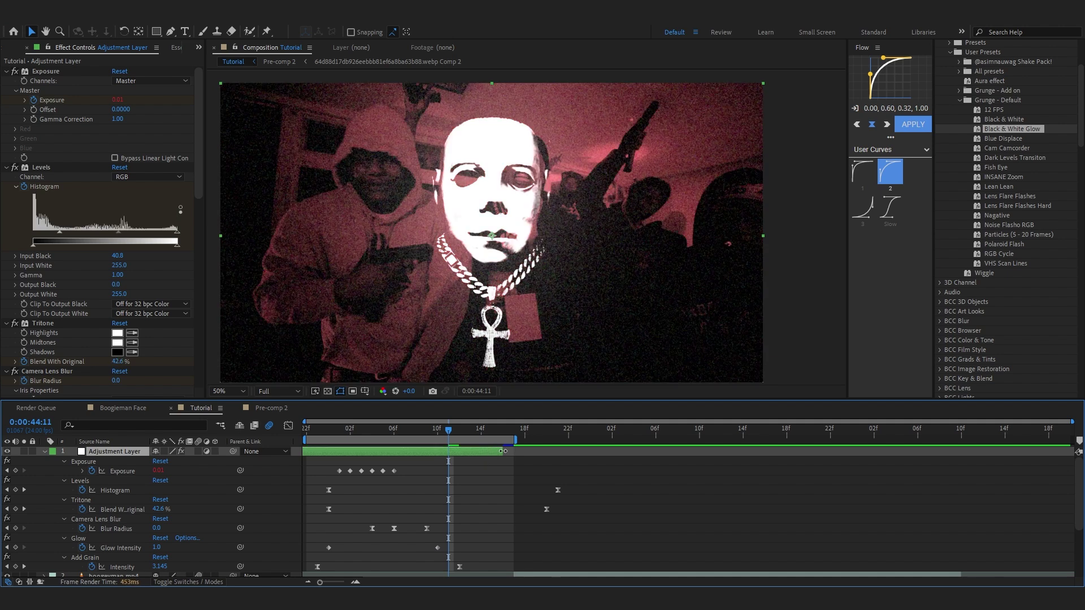
drag(472, 437, 373, 438)
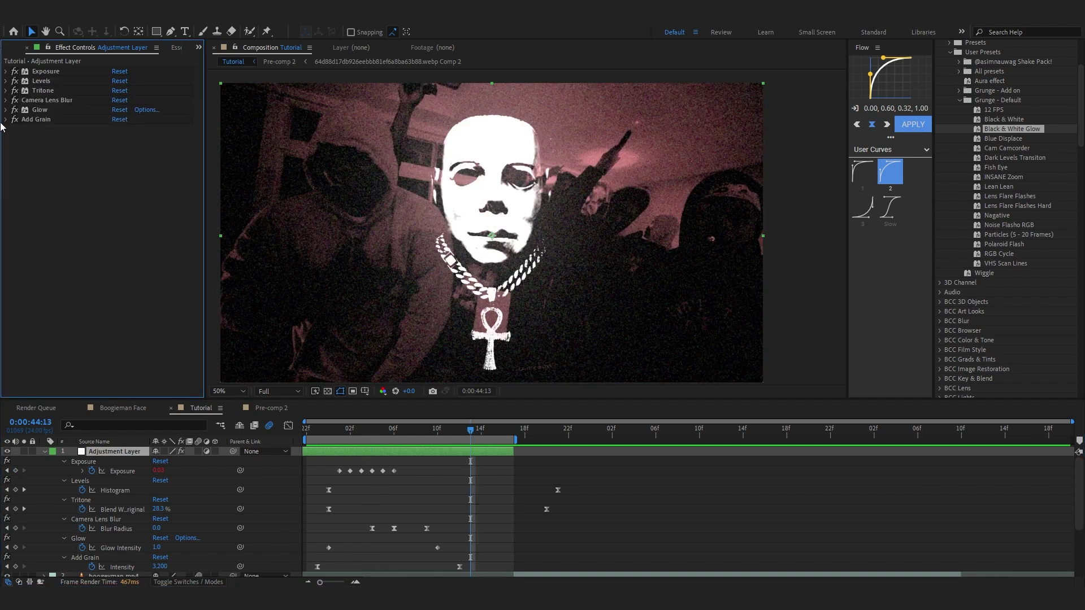
In Add Grain, set Size to 1.900 and the Intensity keyframe at 0:00:44:12 to 2.100
click(7, 119)
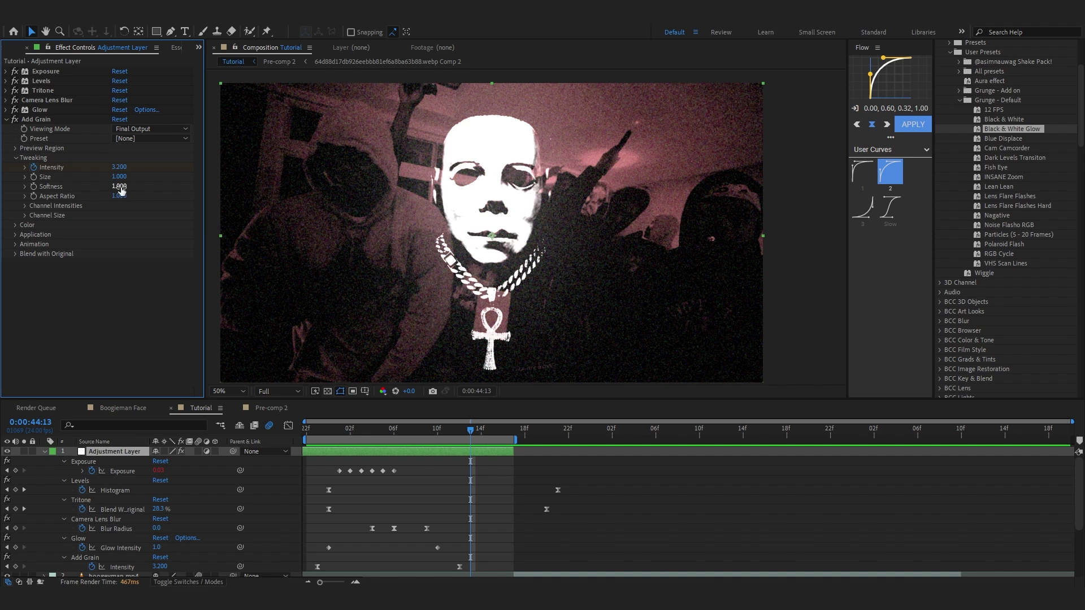
drag(121, 176, 125, 177)
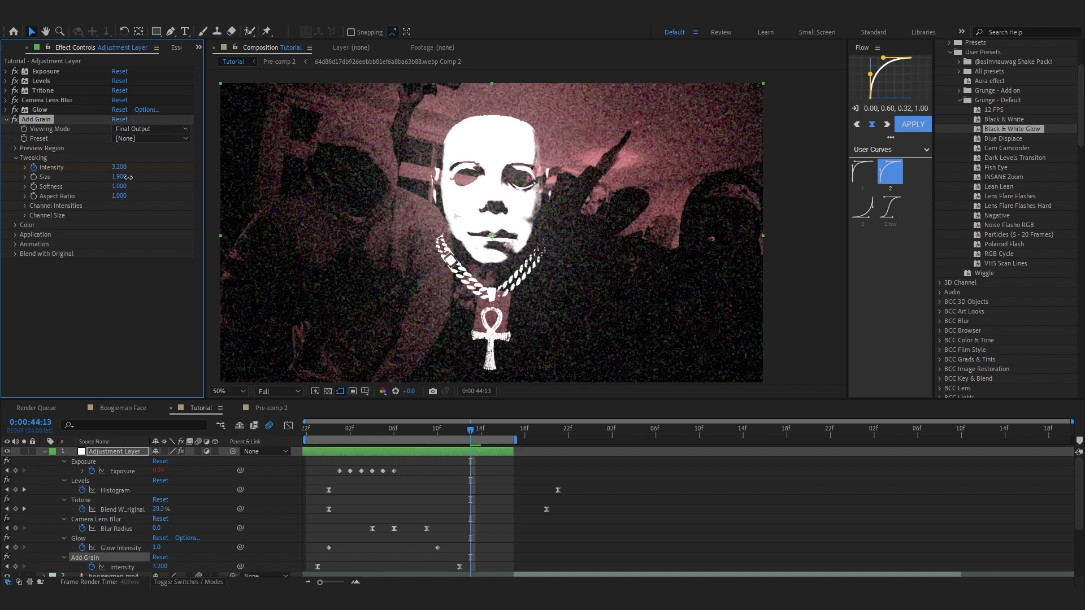
scroll(361, 429, down, 5)
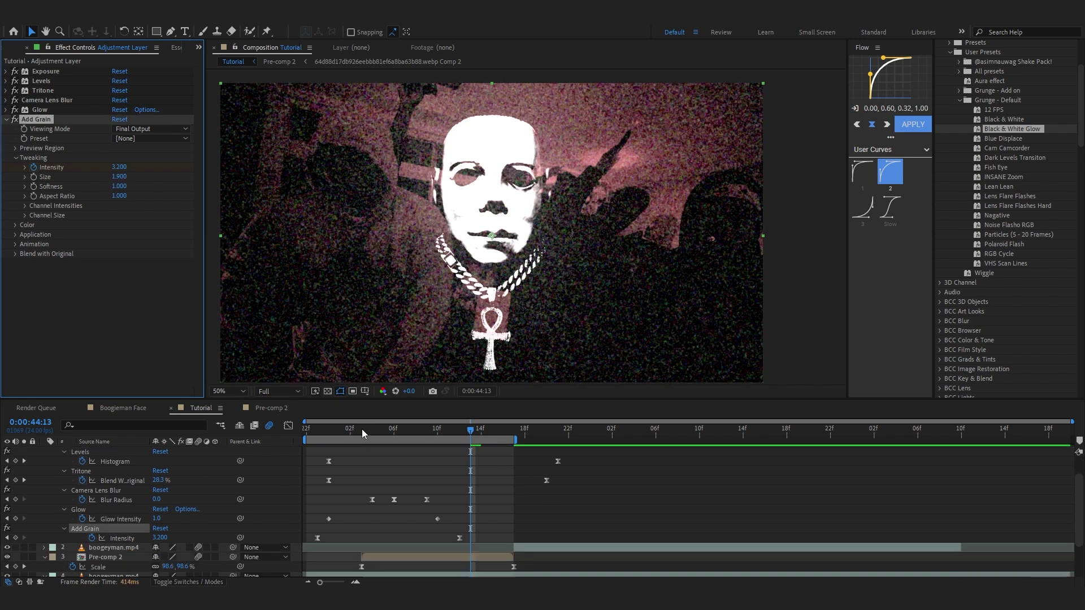
scroll(361, 428, up, 3)
scroll(361, 427, down, 3)
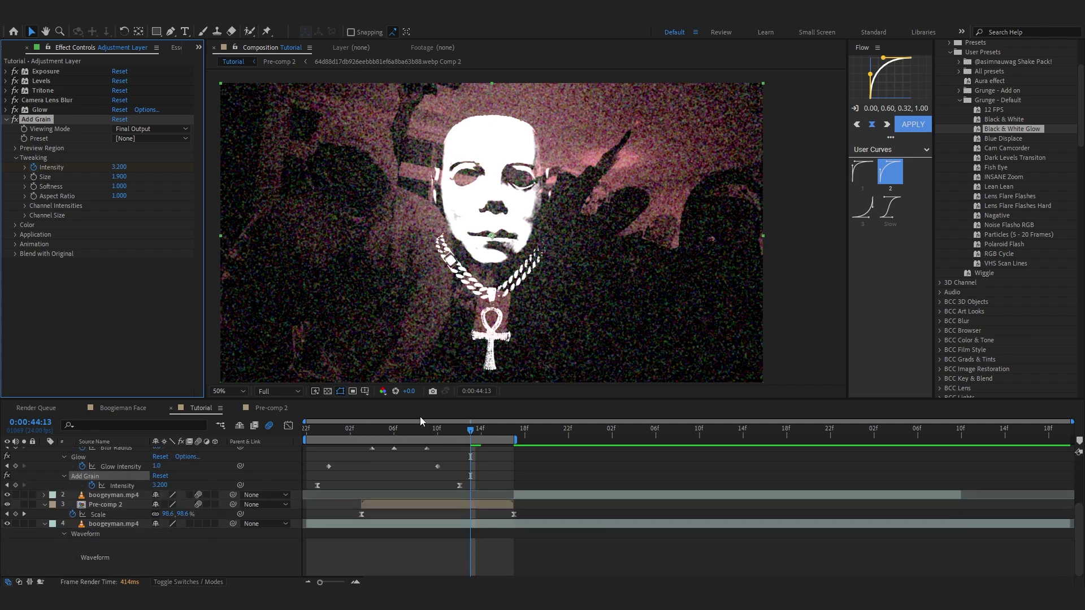
click(453, 425)
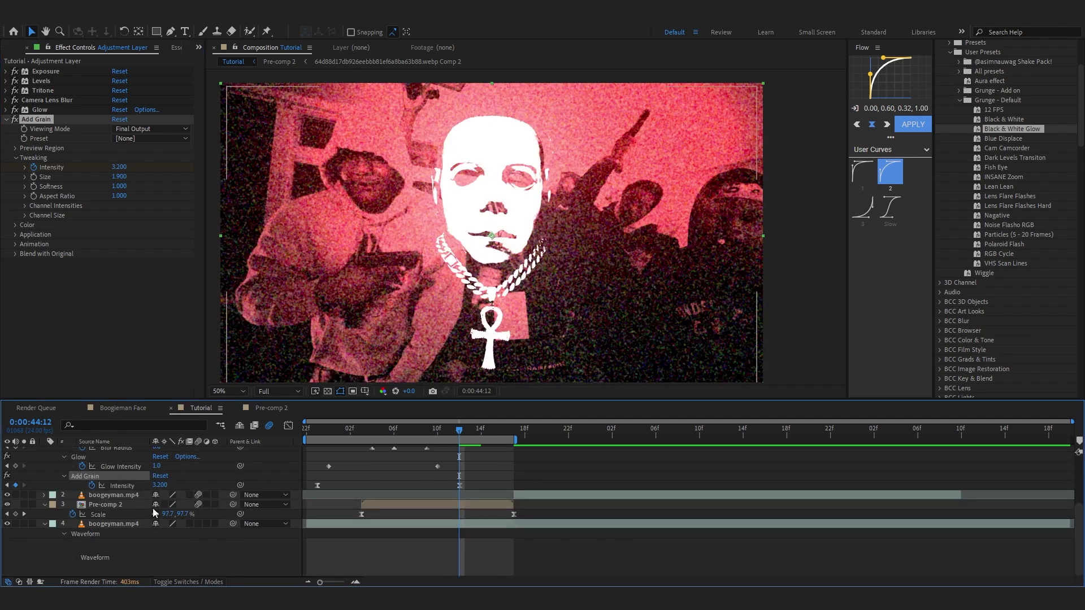
drag(160, 485, 149, 481)
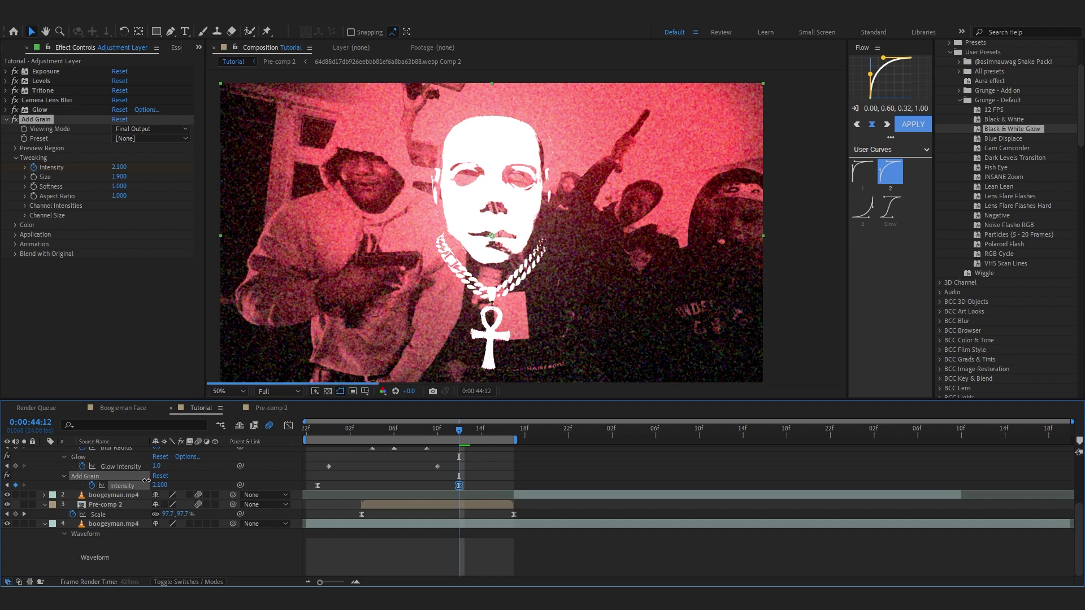
Play back the Tutorial composition from 0:00:43:22 to check the glow and grain over the mask overlay
key(Home)
scroll(589, 528, up, 3)
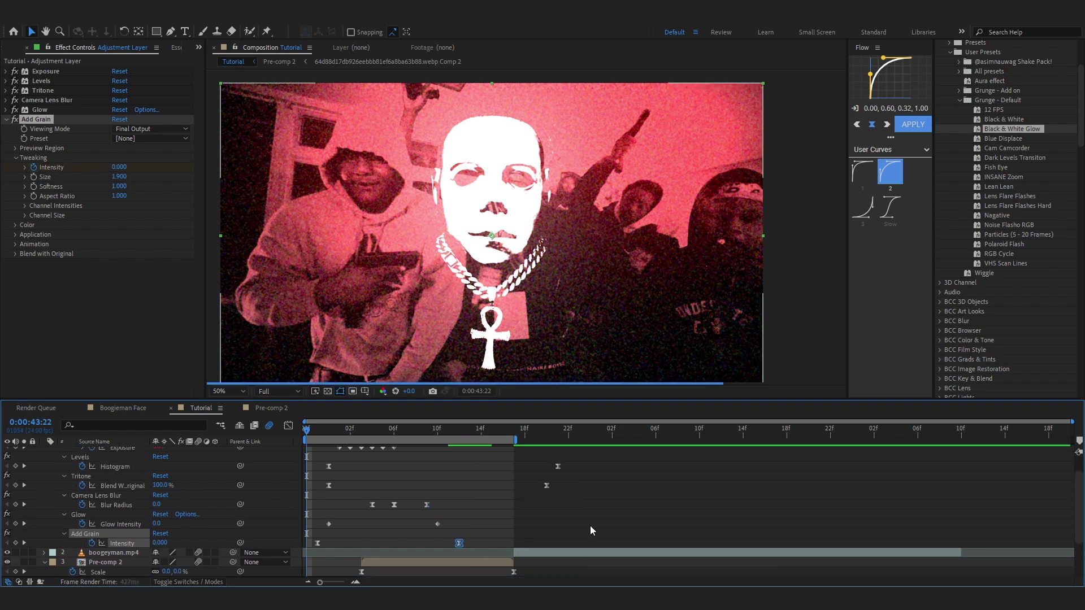
key(space)
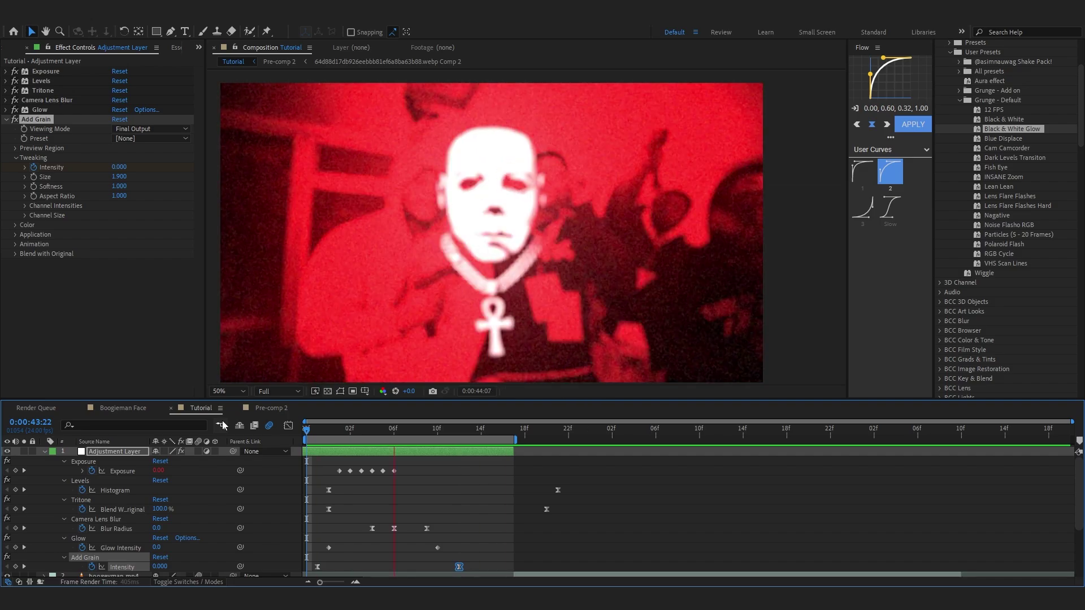
Place a copy of the Pre-comp 2 layer above the upper boogeyman.mp4 clip so it starts at 0:00:44:17
click(958, 90)
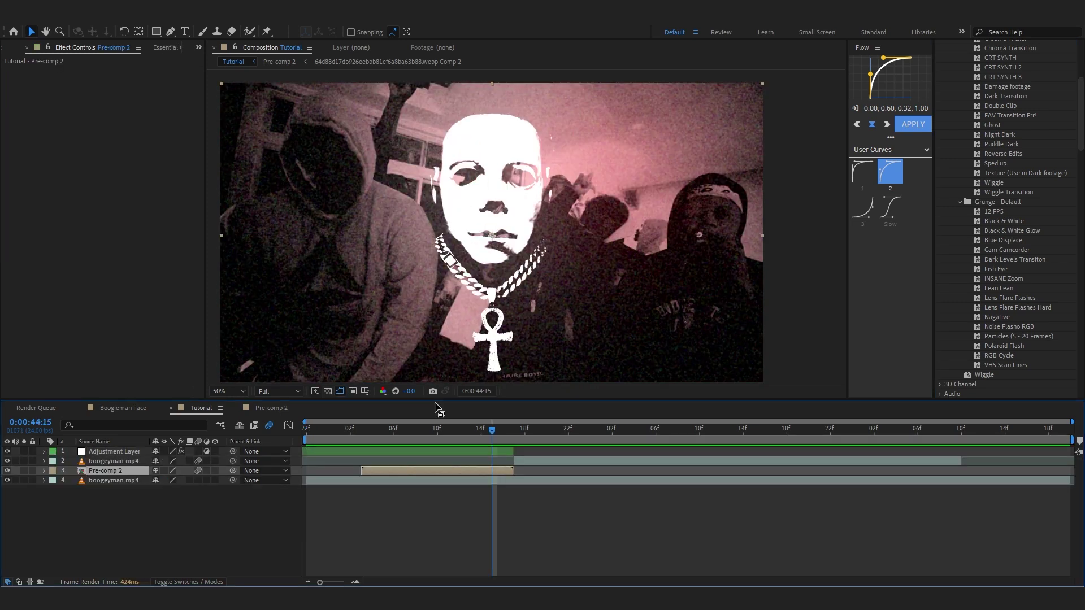
click(7, 471)
click(514, 429)
click(525, 459)
key(ctrl+v)
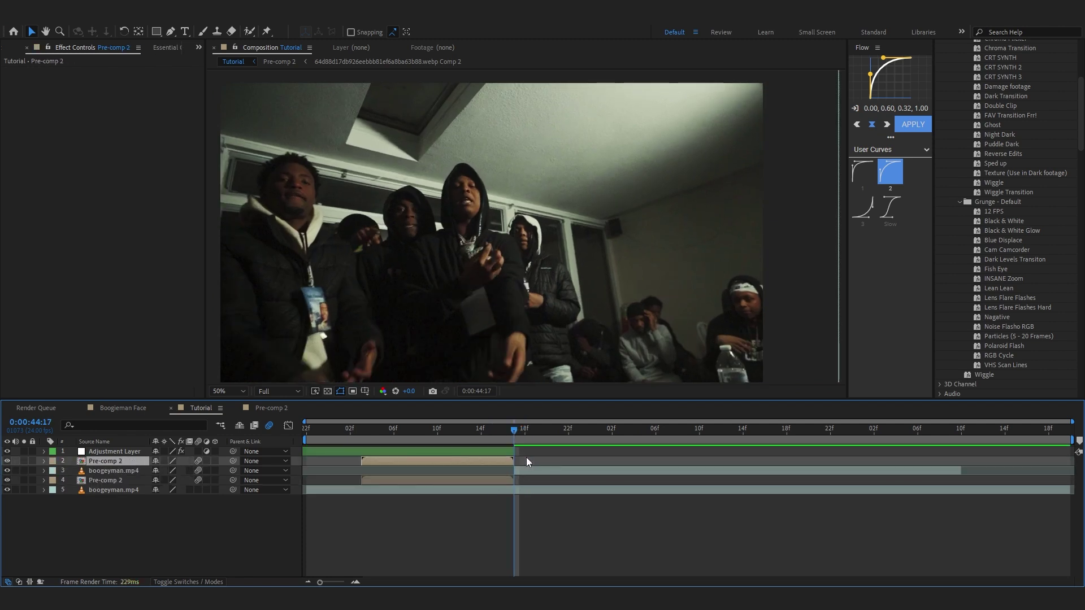
drag(470, 459, 628, 462)
Remove the Scale keyframes from the Pre-comp 2 copy and set its scale to 27.7% at 0:00:44:20
click(644, 429)
key(u)
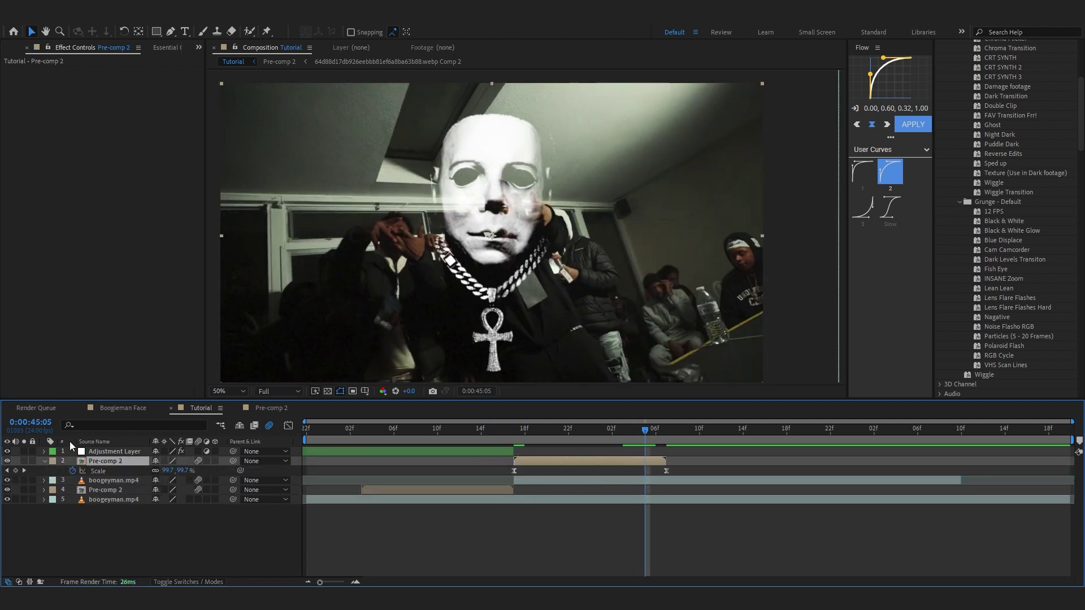
click(73, 470)
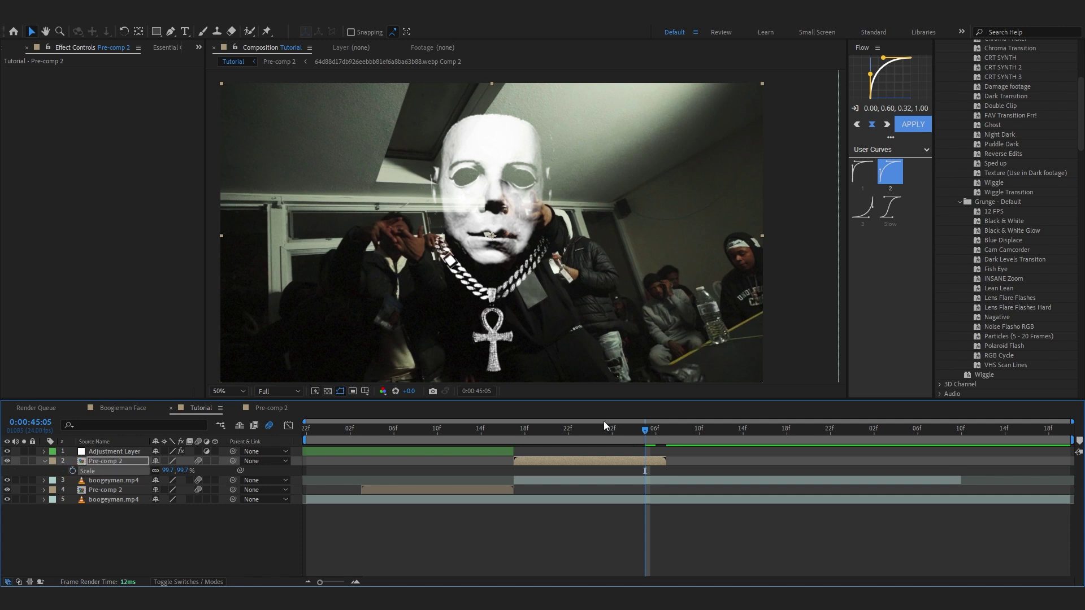
click(547, 429)
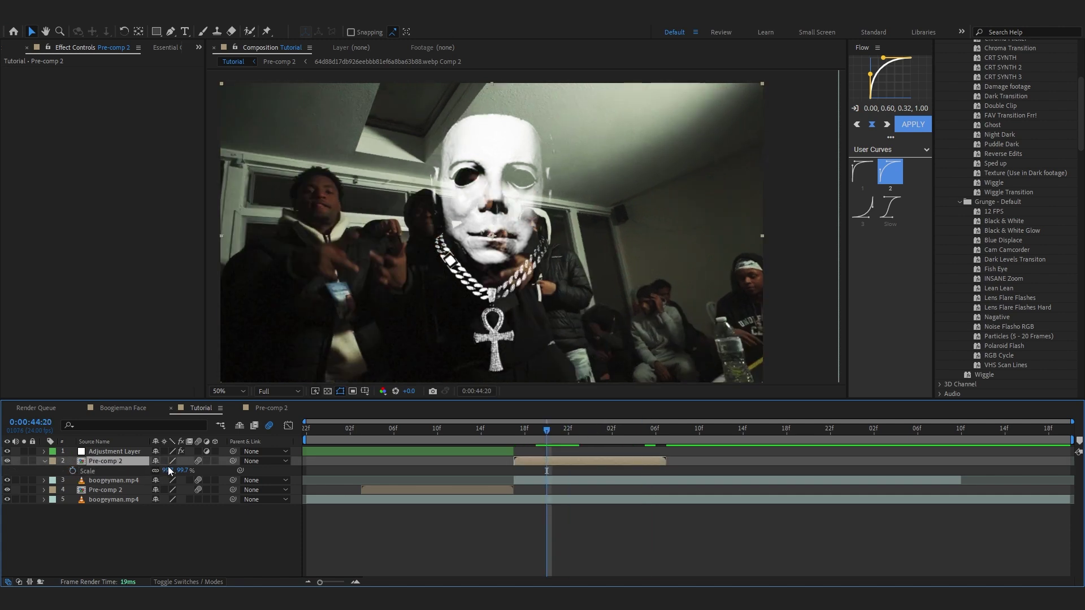
drag(169, 470, 130, 467)
Move the small mask onto the hooded man left of centre, rotate it to -6.0°, and align it at the layer's start
scroll(304, 348, up, 2)
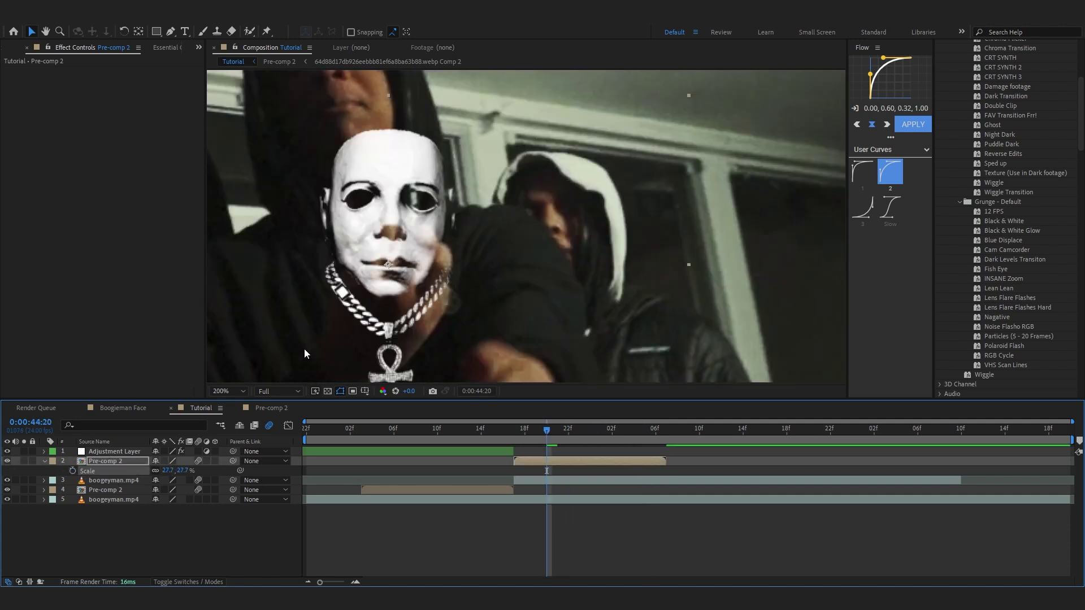
scroll(304, 348, down, 1)
drag(510, 298, 380, 294)
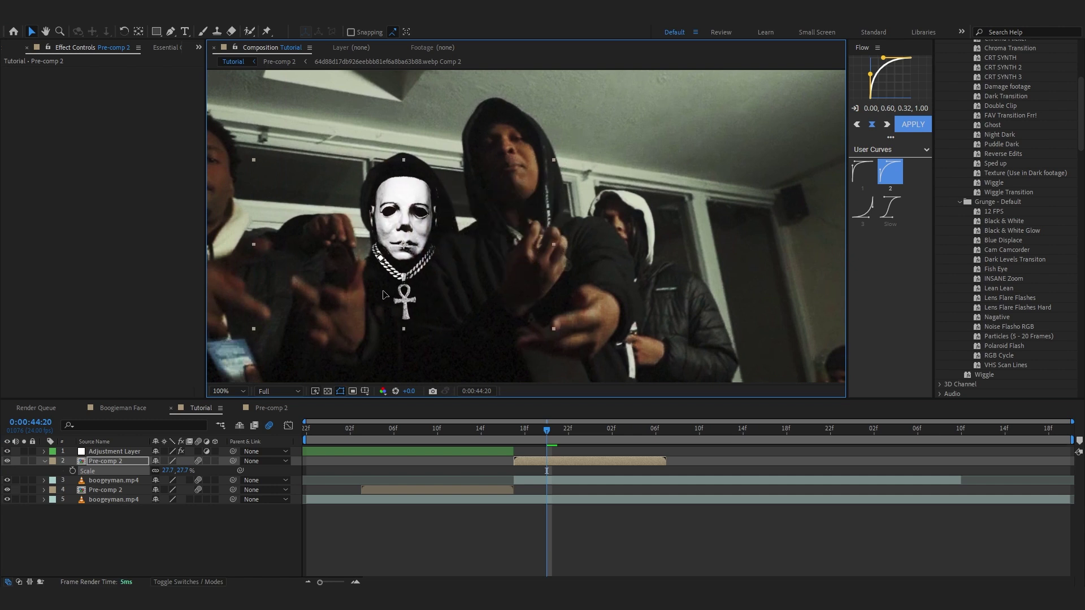
key(r)
drag(167, 470, 162, 471)
key(i)
drag(479, 296, 443, 292)
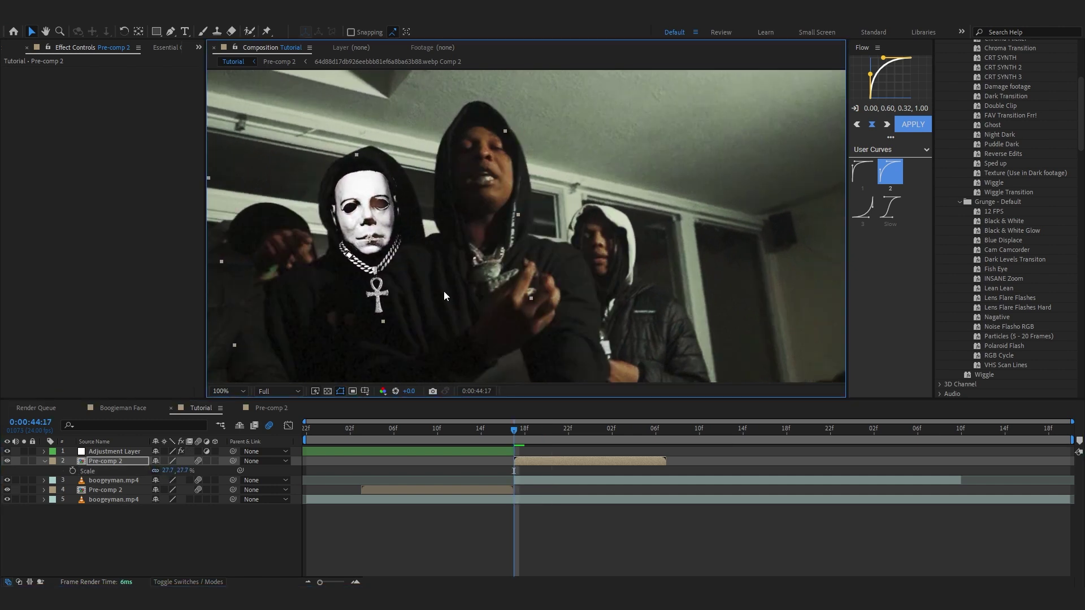
Set the mask's scale to 28.7% at 0:00:44:17 to fit the hooded man's face
drag(167, 470, 293, 275)
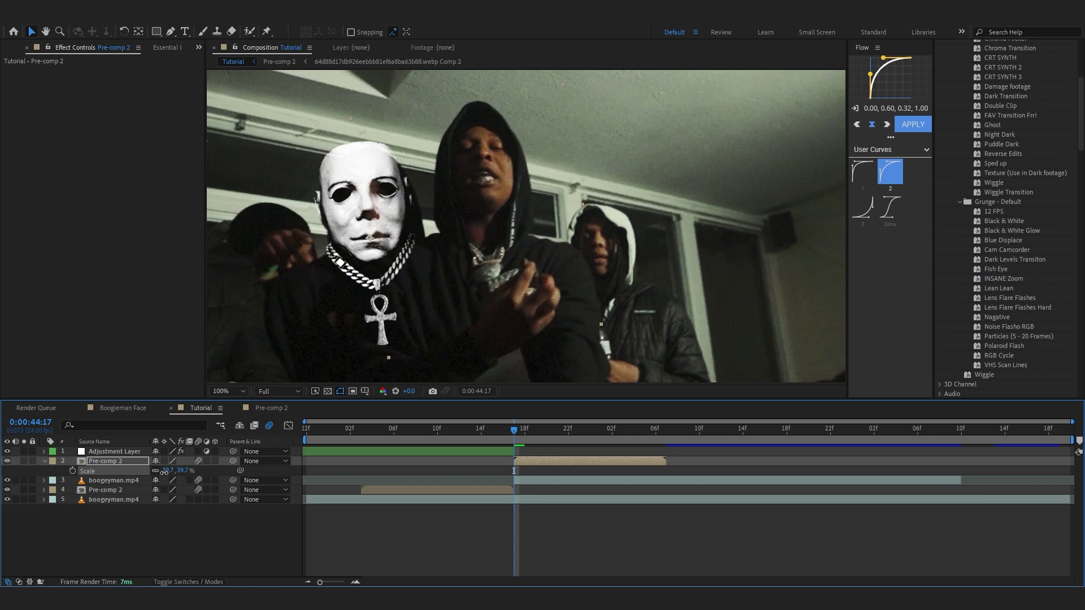
drag(163, 472, 158, 473)
scroll(315, 170, down, 1)
drag(315, 169, 332, 173)
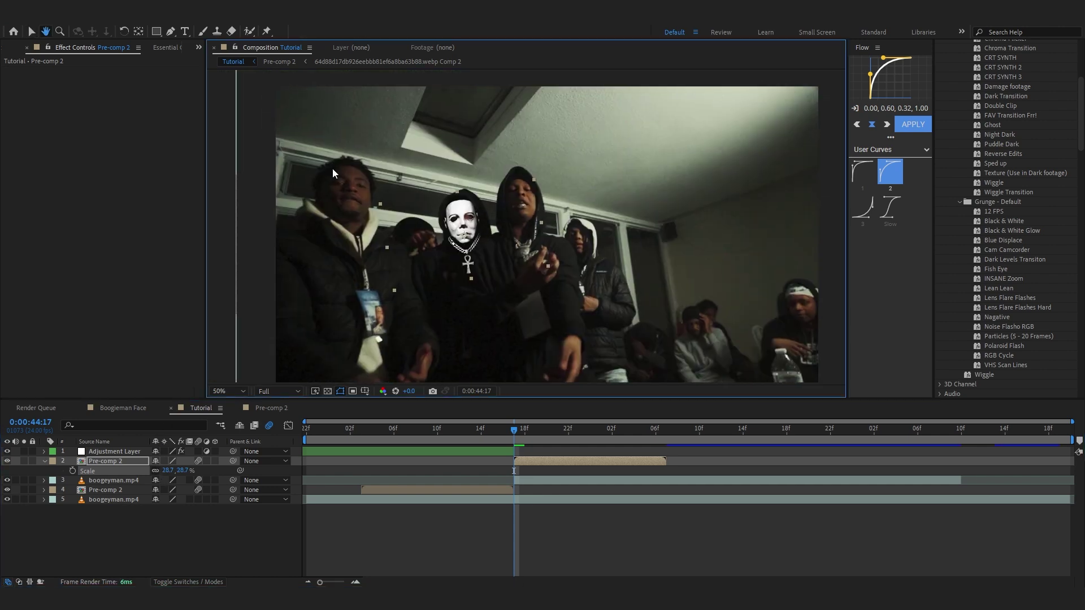
scroll(332, 168, up, 3)
key(v)
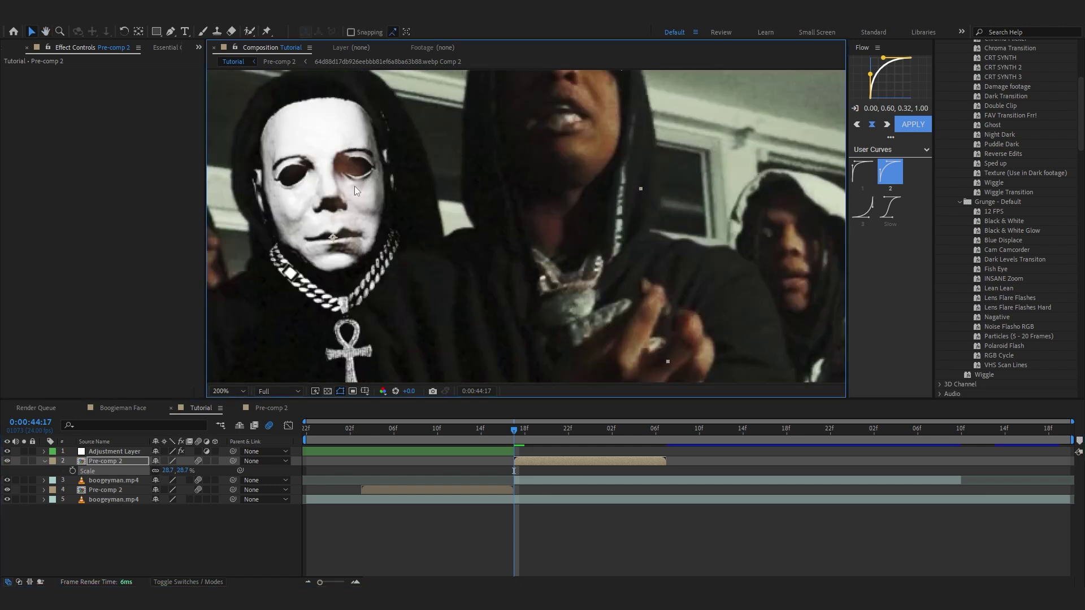
Keyframe the mask's position from 666.0, 525.0 at 0:00:44:17 to follow the hooded man's head, and add a Scale keyframe
key(r)
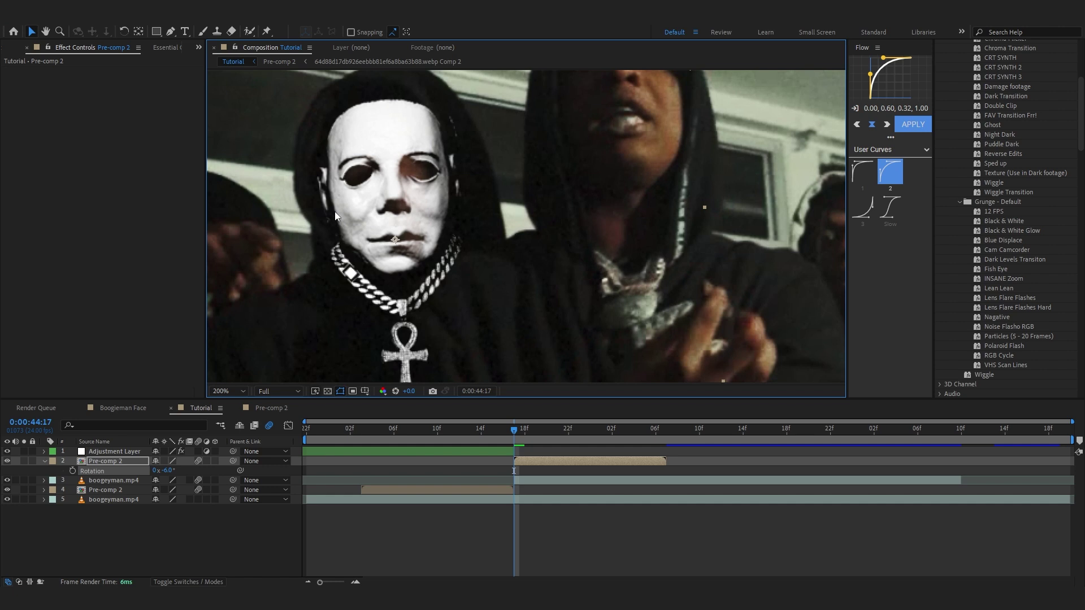
scroll(304, 229, down, 2)
scroll(304, 229, up, 2)
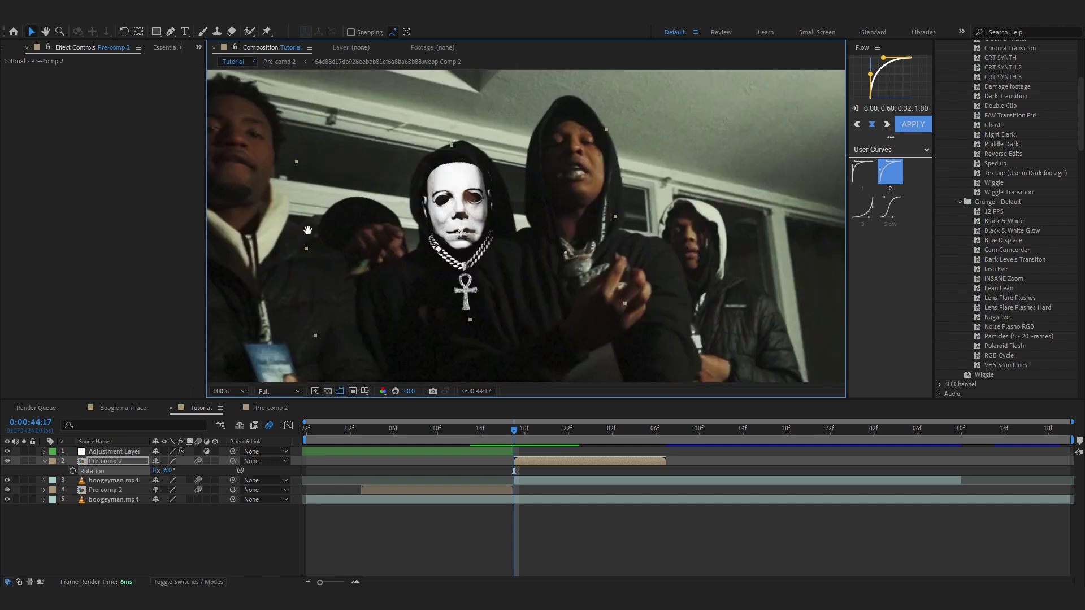
key(r)
key(p)
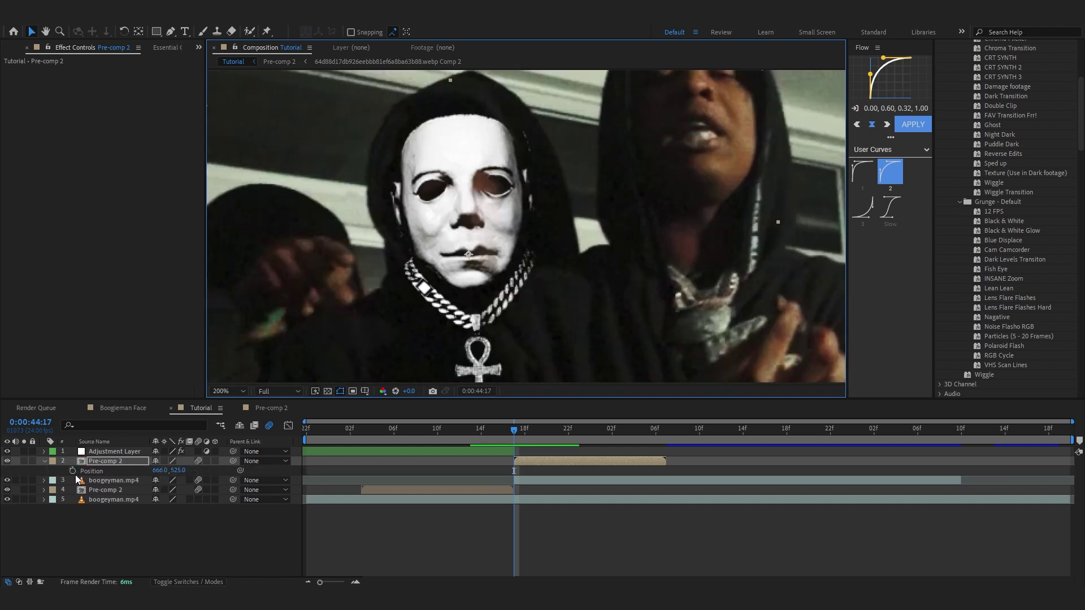
click(72, 471)
drag(521, 429, 536, 428)
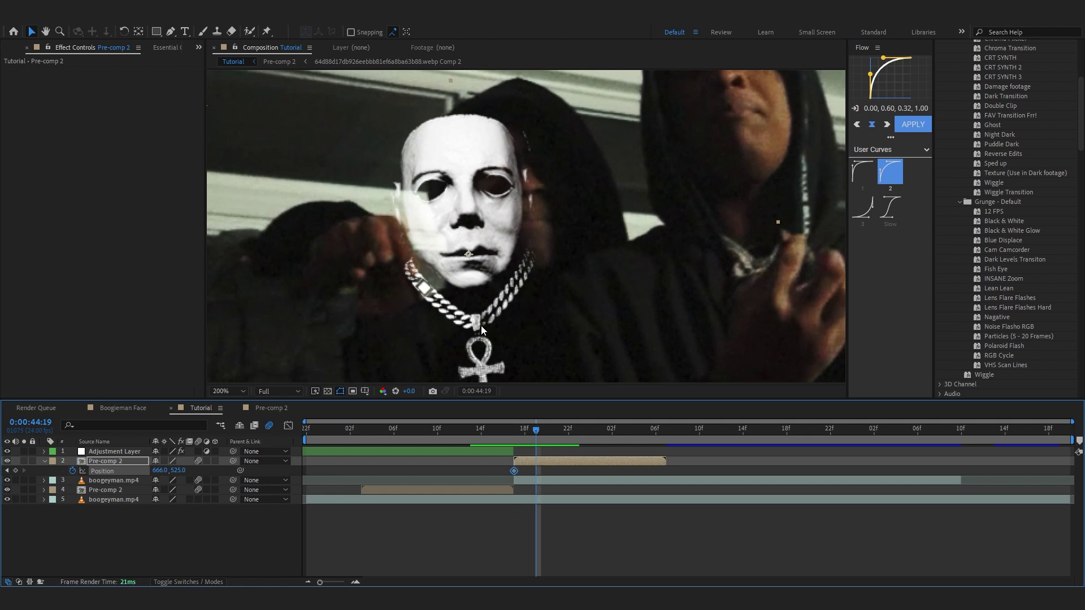
drag(470, 267, 524, 267)
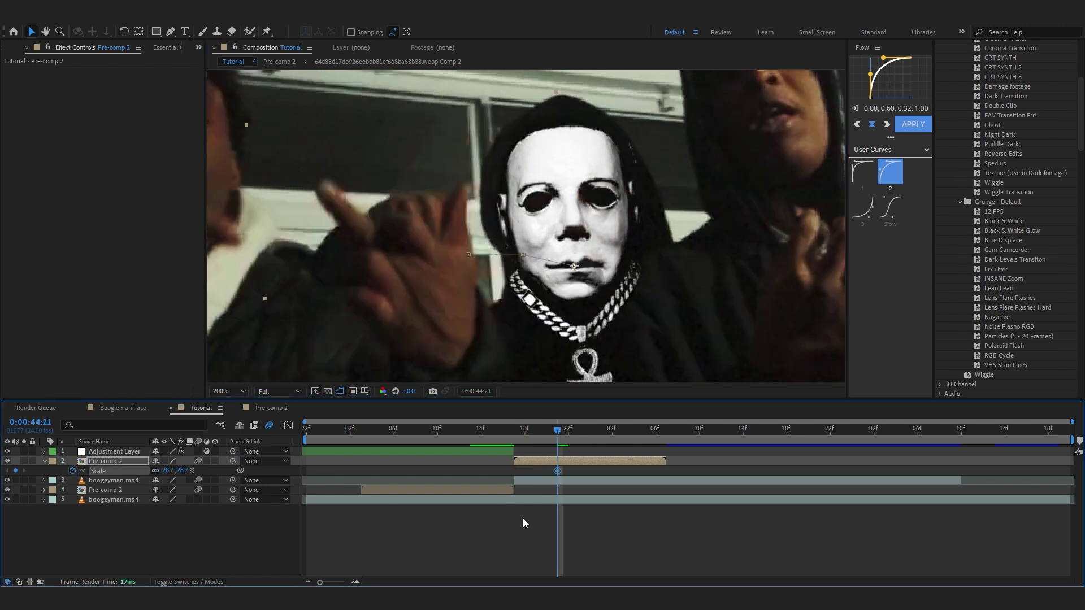
key(alt+shift+s)
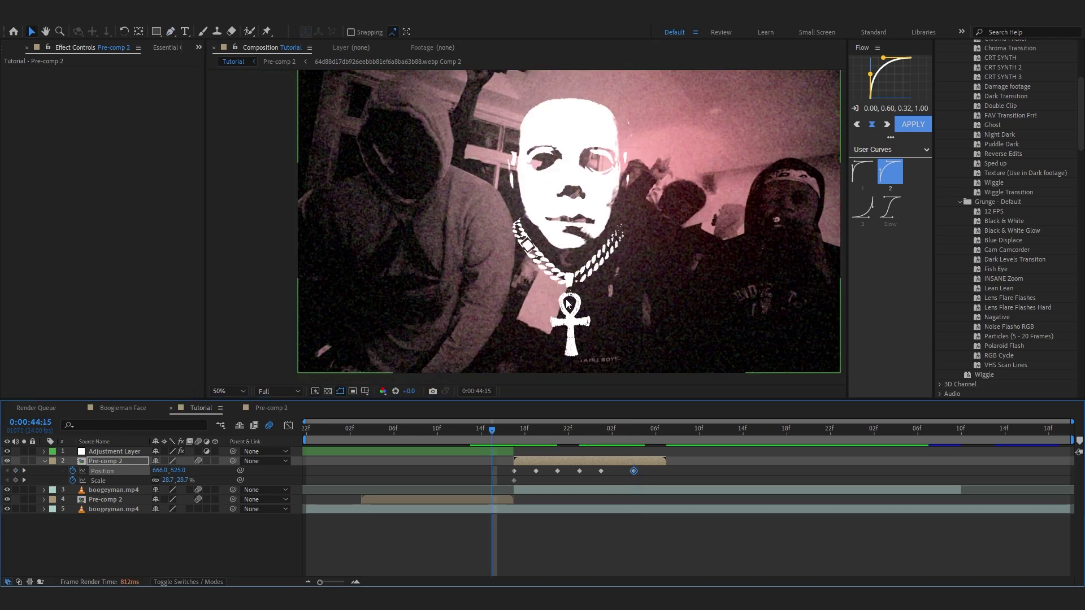
Play back the tracked mask from 0:00:44:17 to check how it follows the head
key(space)
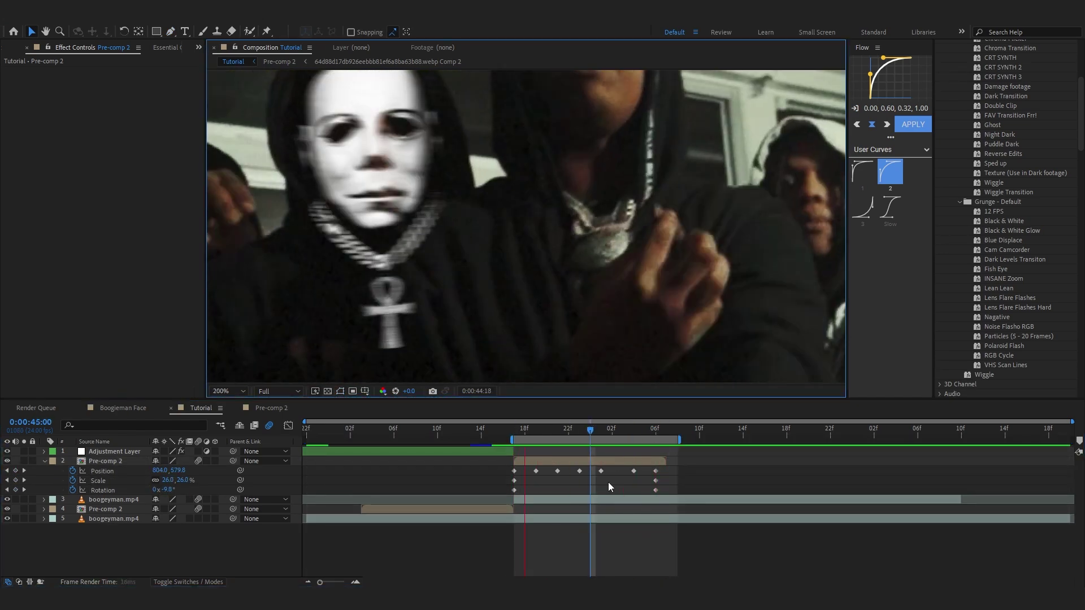
scroll(566, 321, down, 1)
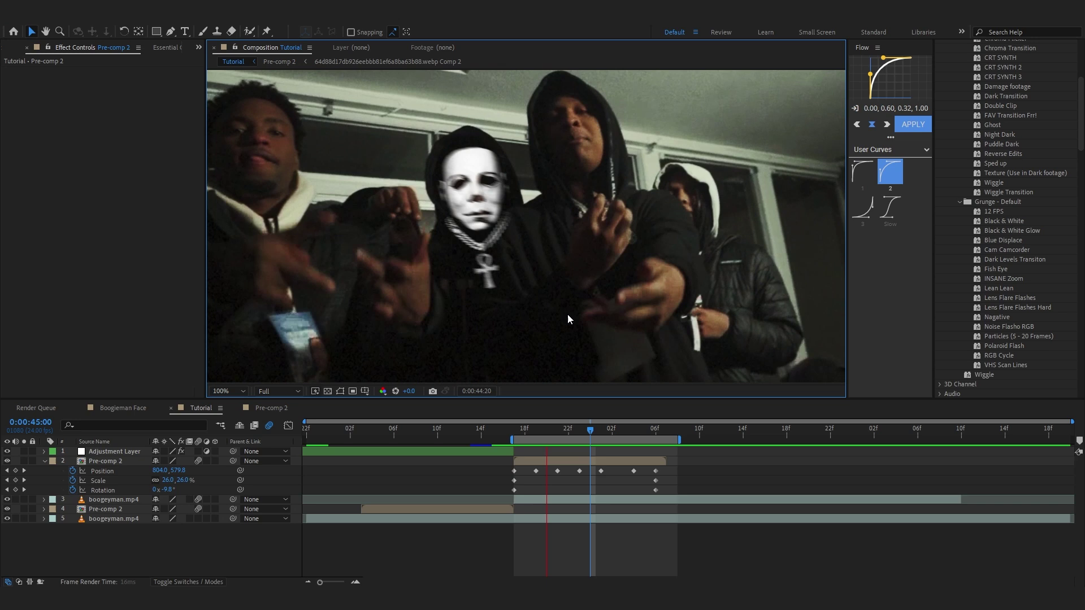
drag(593, 427, 514, 436)
scroll(459, 314, down, 1)
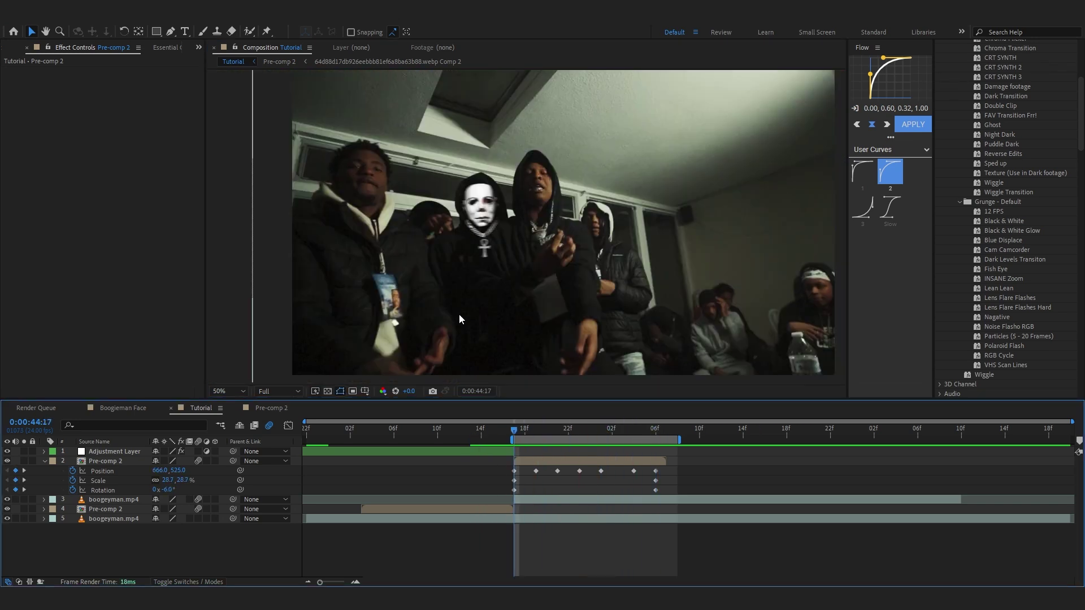
Apply a Luma Key effect to the Pre-comp 2 copy with Key Type set to Key Out Brighter
click(579, 429)
click(606, 462)
scroll(514, 230, up, 1)
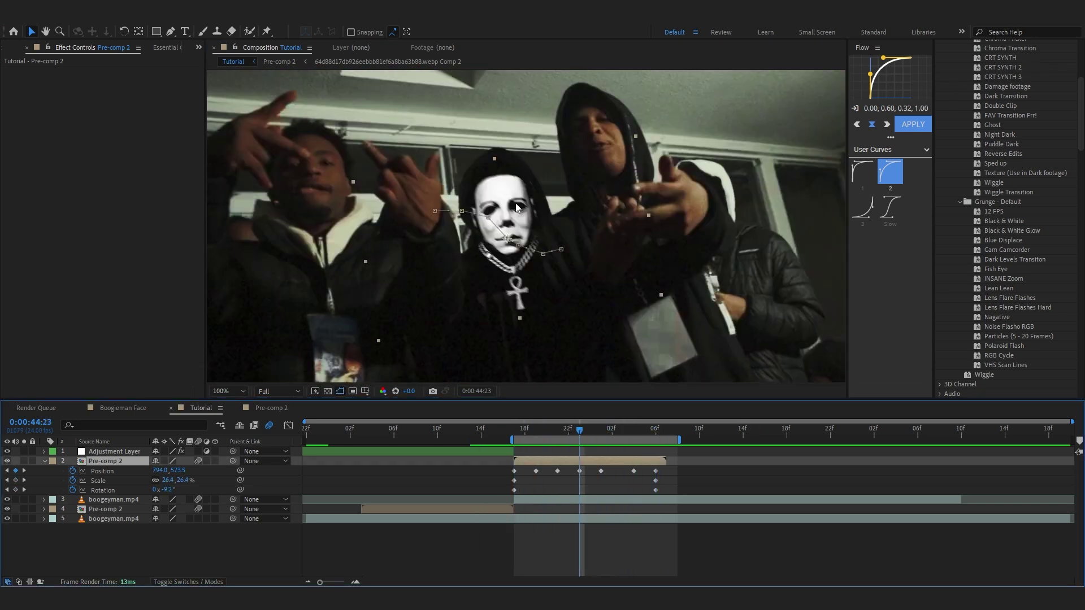
key(ctrl+space)
text(luma)
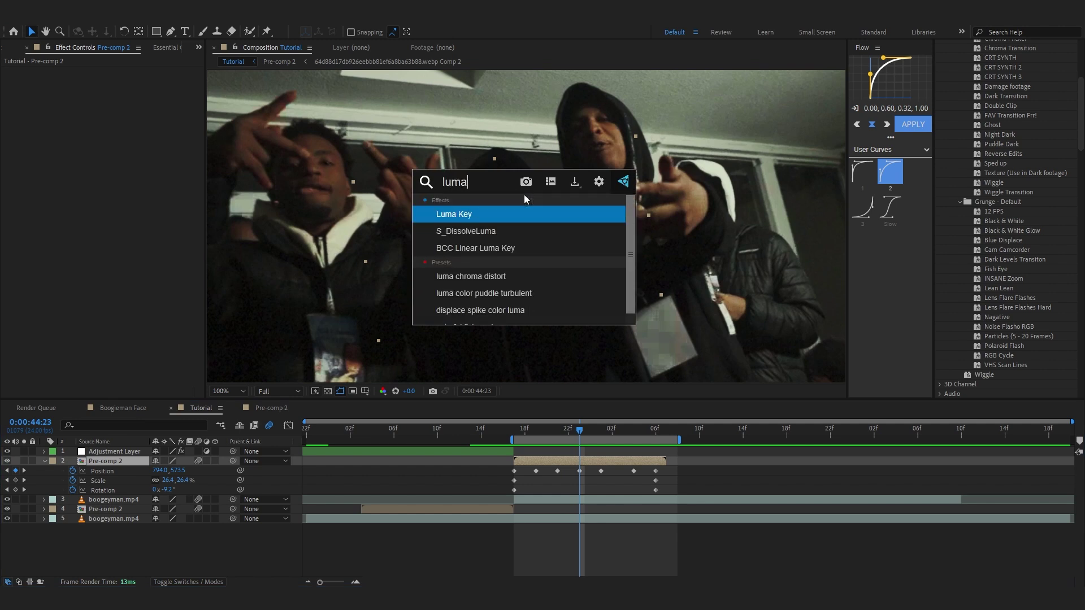
key(Return)
click(135, 82)
click(115, 90)
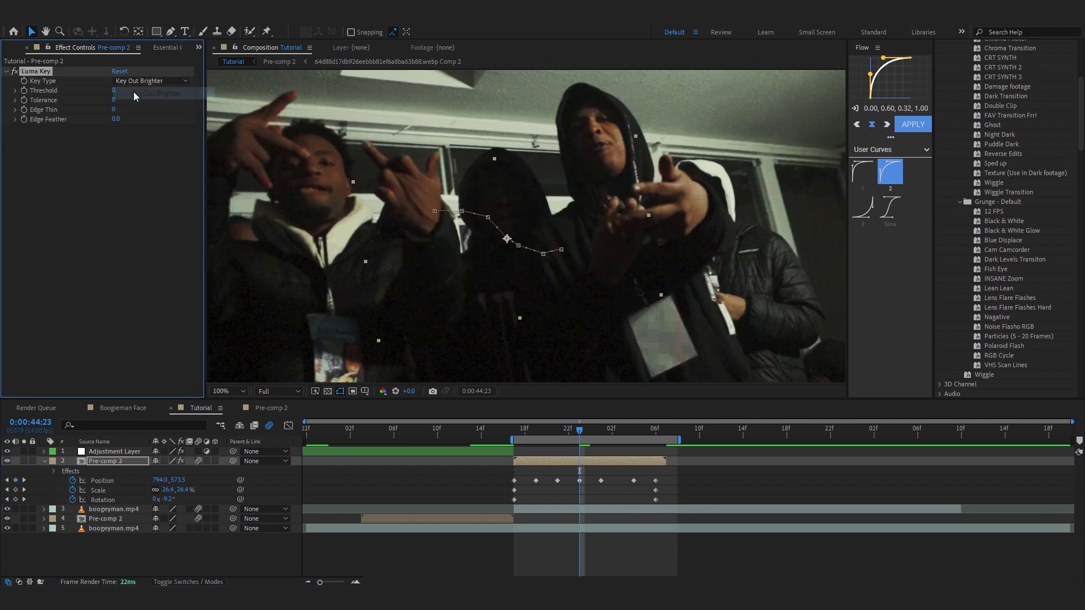
Keyframe the Luma Key Threshold from 255 at 0:00:44:23 down to 0 at 0:00:45:07
drag(131, 89, 550, 118)
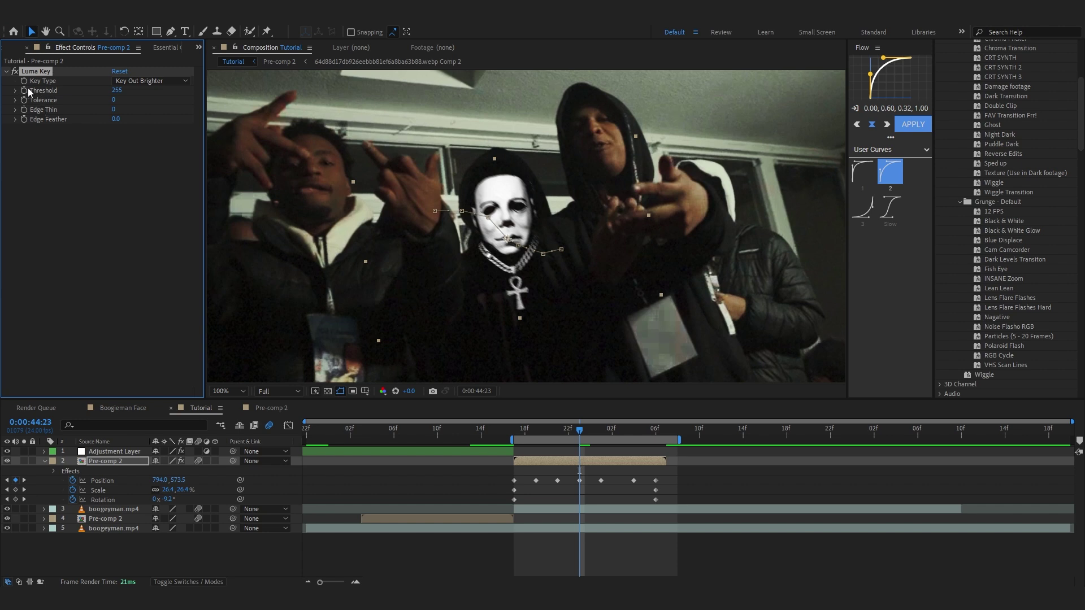
drag(622, 435, 664, 444)
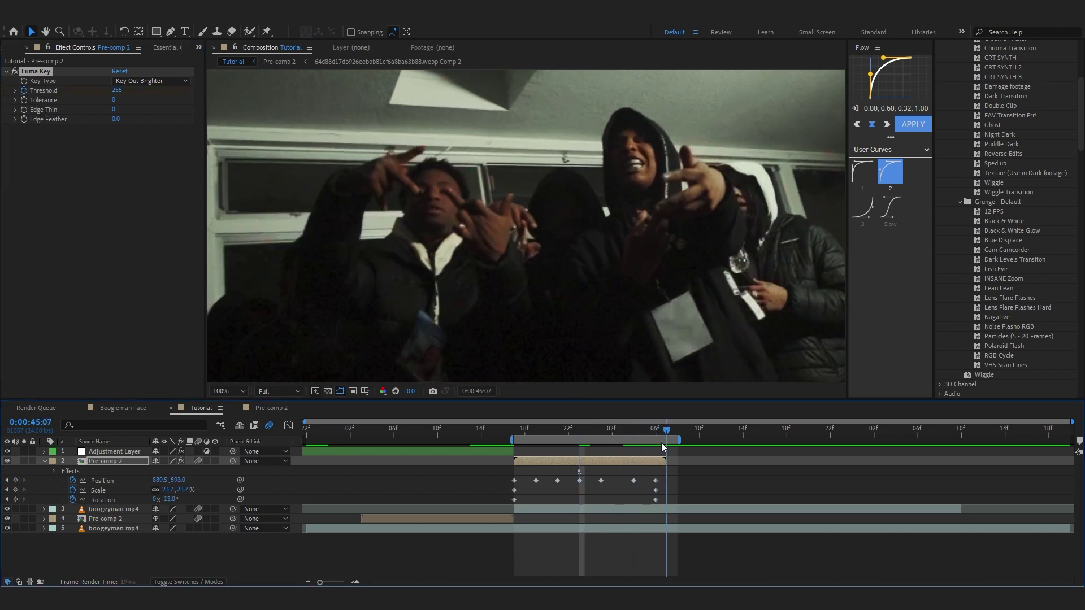
drag(117, 90, 3, 124)
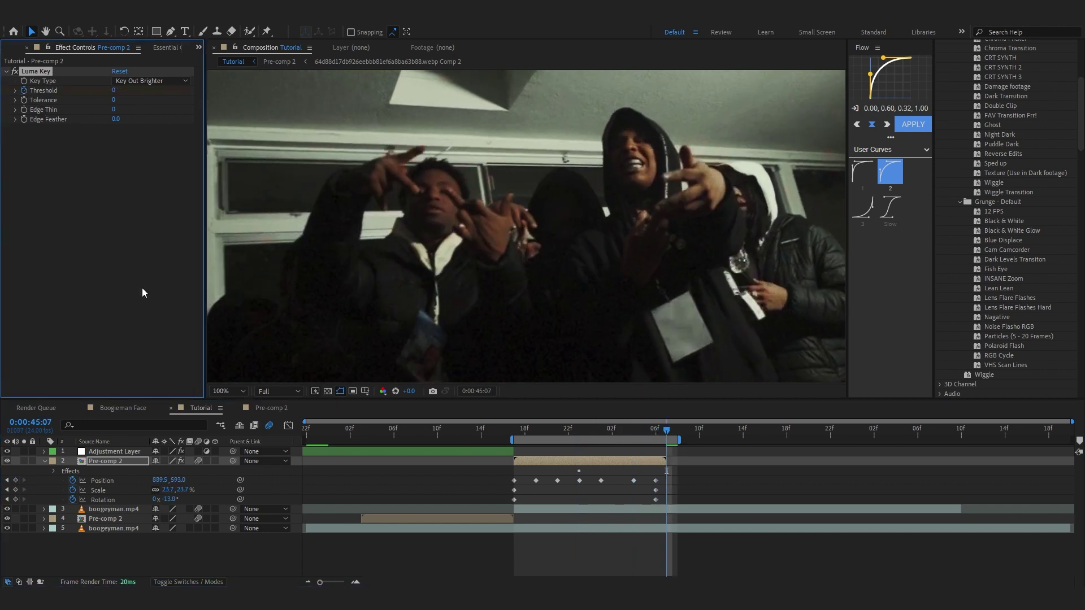
Preview the mask's fade-out and shift both Luma Key Threshold keyframes two frames later
click(525, 433)
key(space)
key(space)
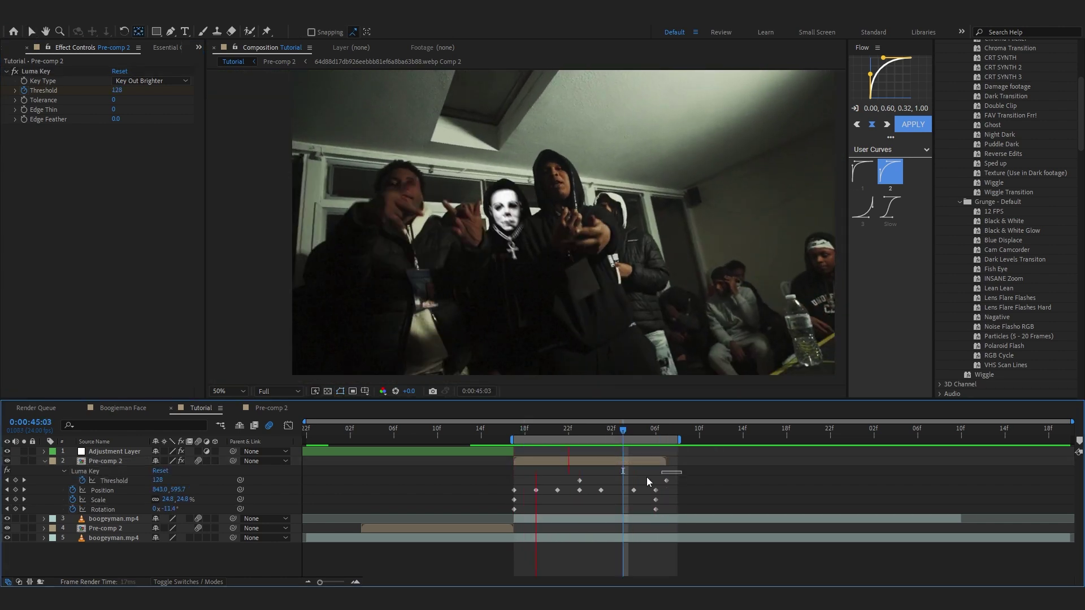
drag(647, 478, 599, 480)
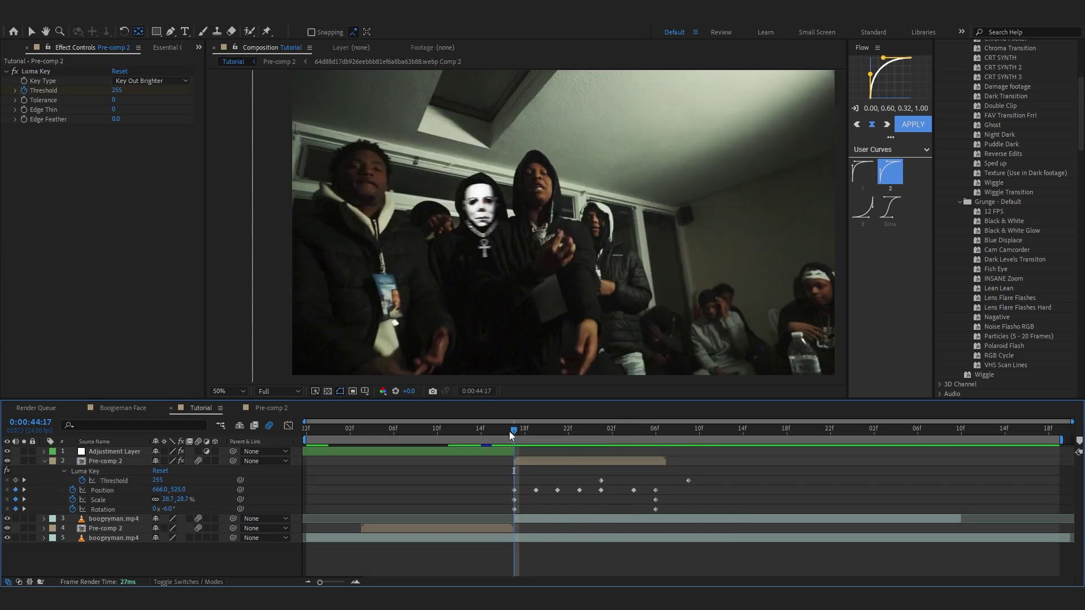
Add a new adjustment layer to the Tutorial composition
right_click(750, 474)
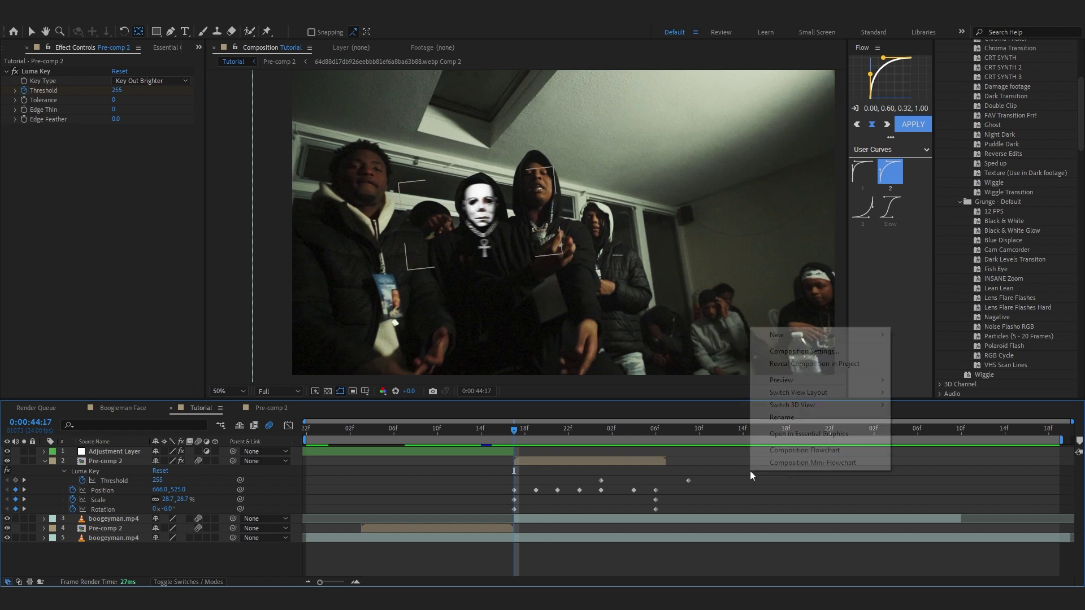
mouse_move(796, 337)
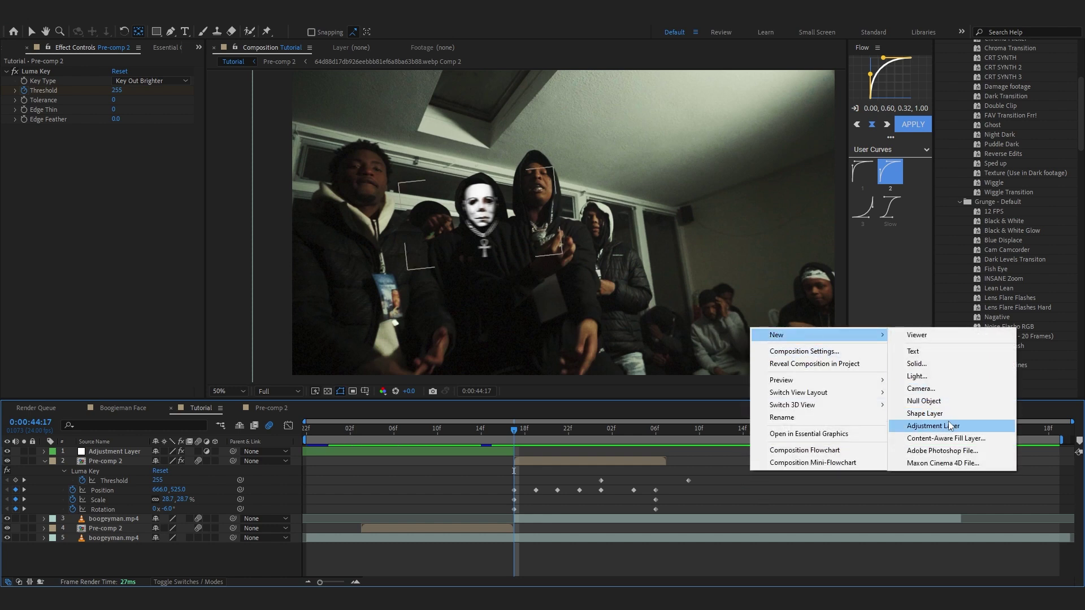
click(933, 426)
Try the CC Vignette effect on the new adjustment layer and adjust its Angle of View
key(ctrl+space)
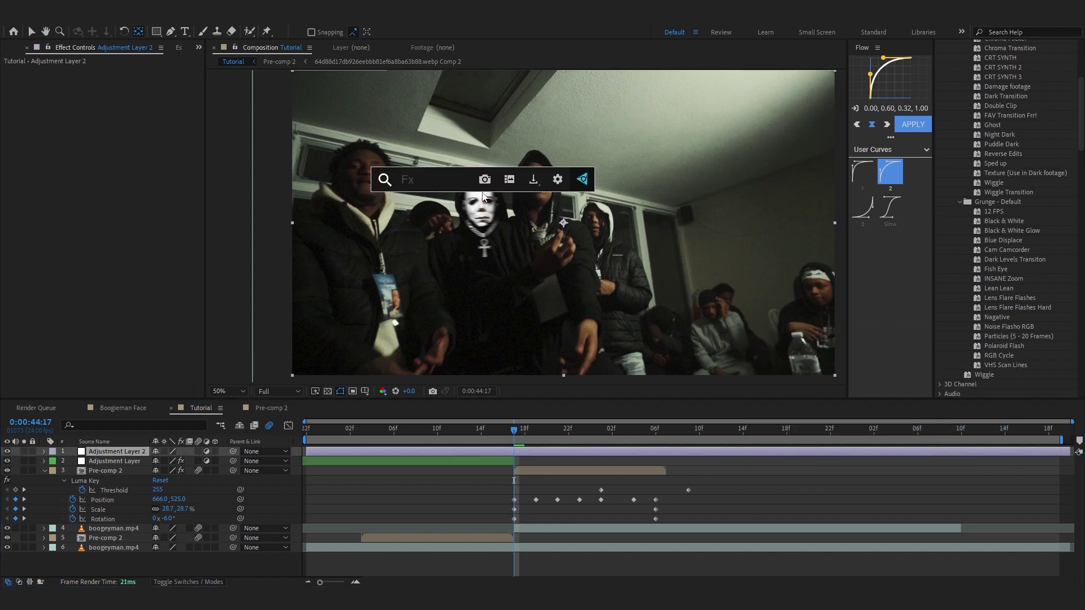
text(cc v)
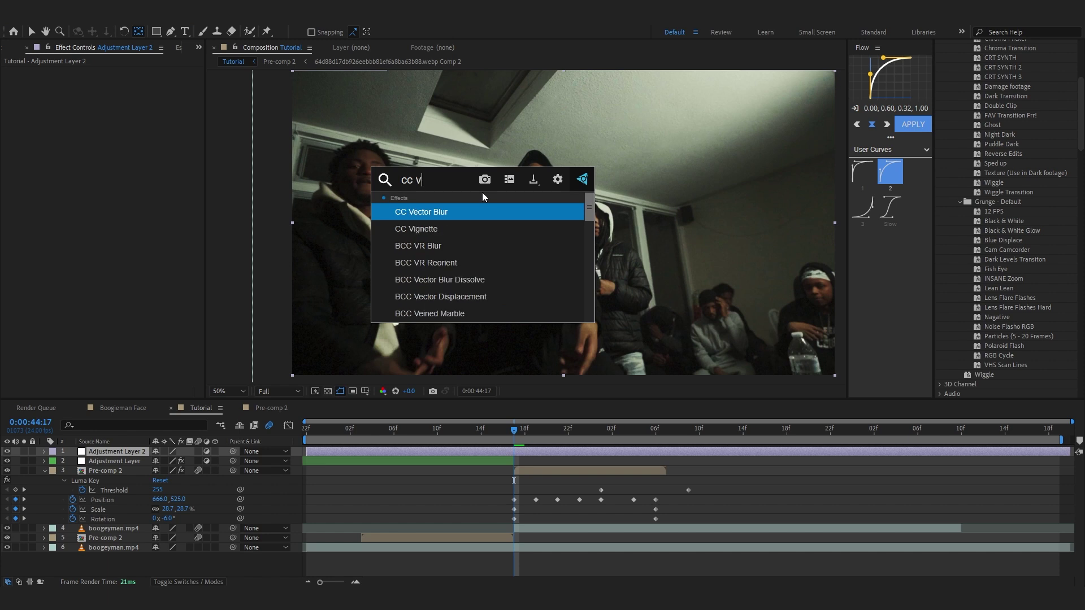
click(554, 230)
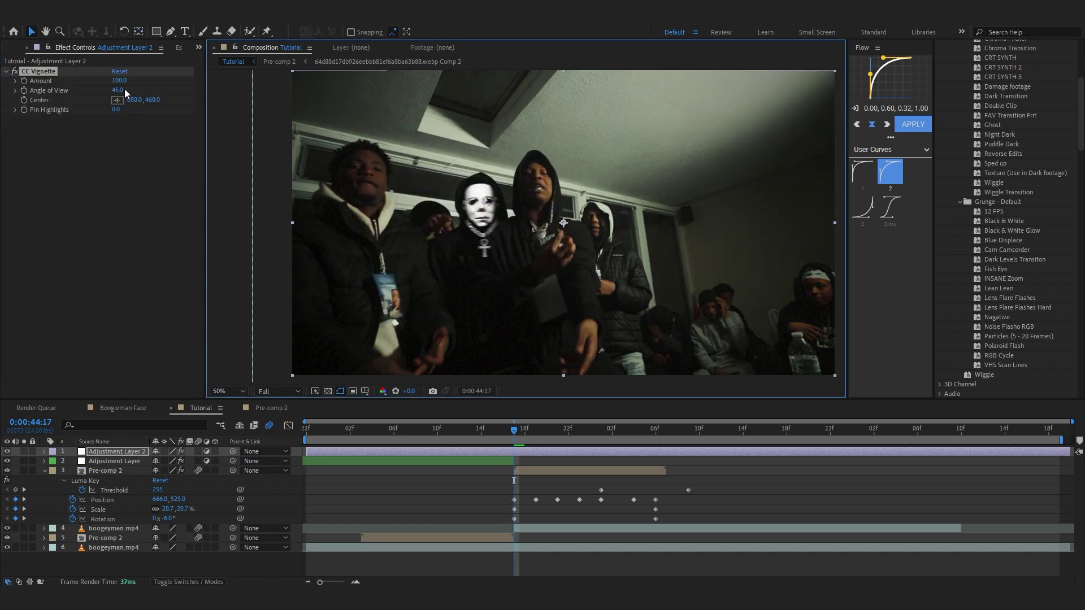
drag(125, 93, 36, 111)
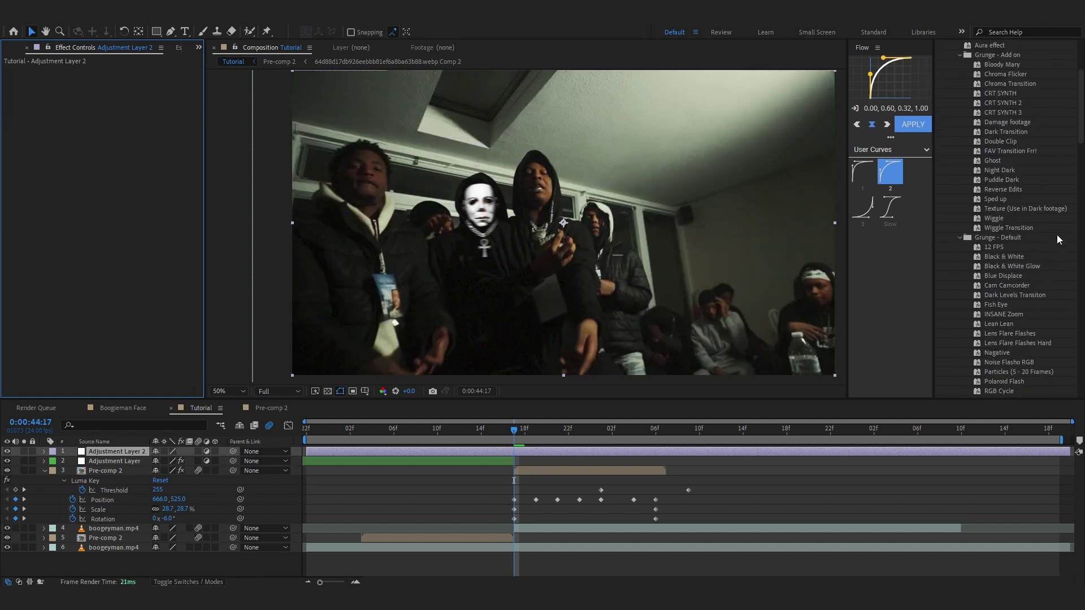
Apply the FAV Transition Frr! preset to Adjustment Layer 2 at 0:00:44:17 and shift all its keyframes five frames earlier
scroll(1056, 239, down, 2)
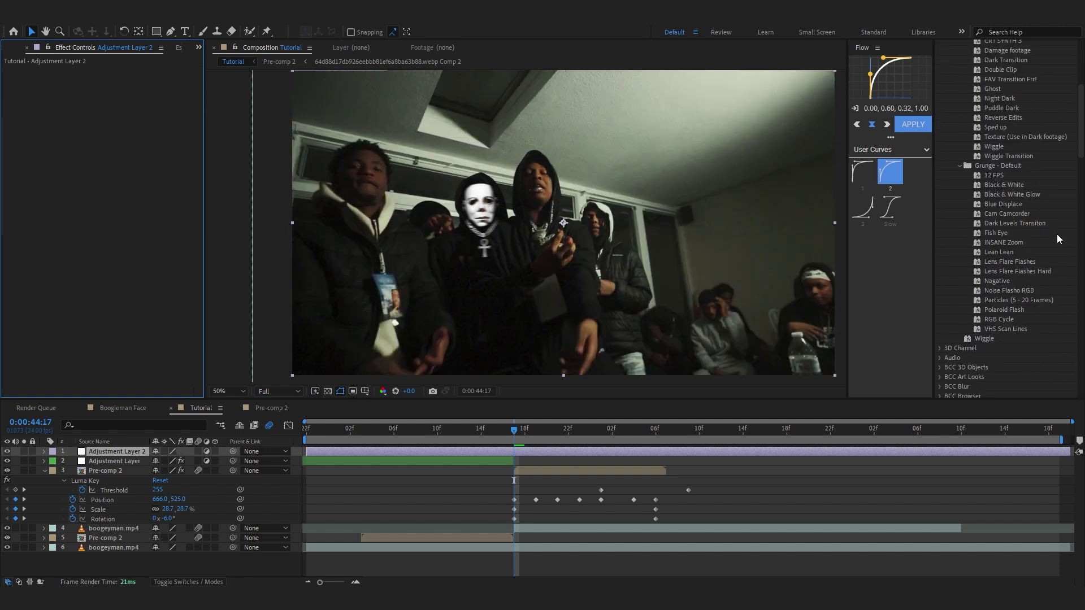
scroll(1057, 238, up, 4)
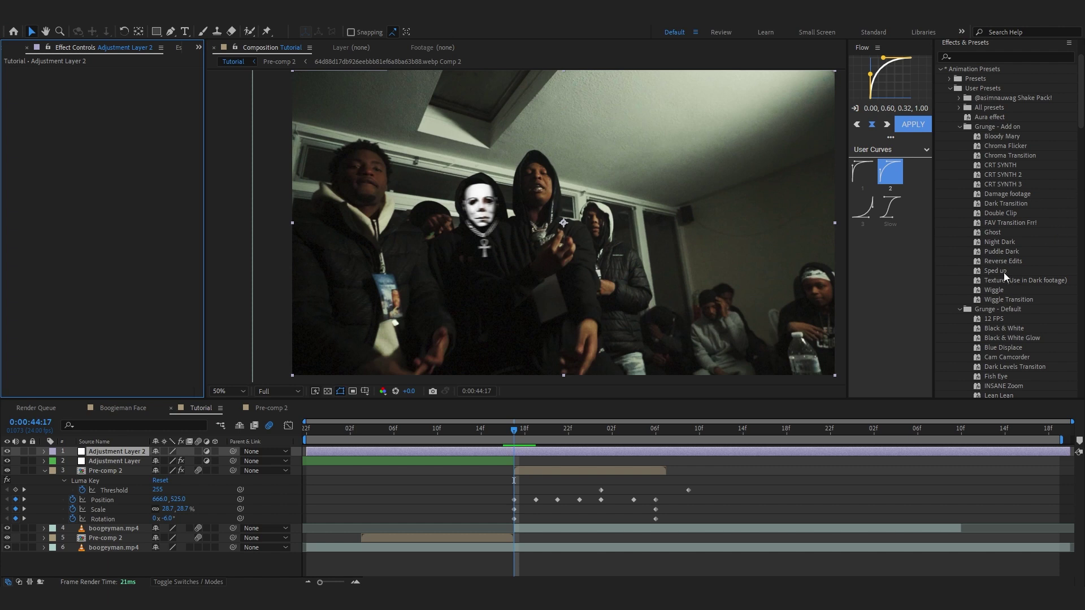
drag(1001, 225, 531, 456)
drag(465, 468, 1017, 538)
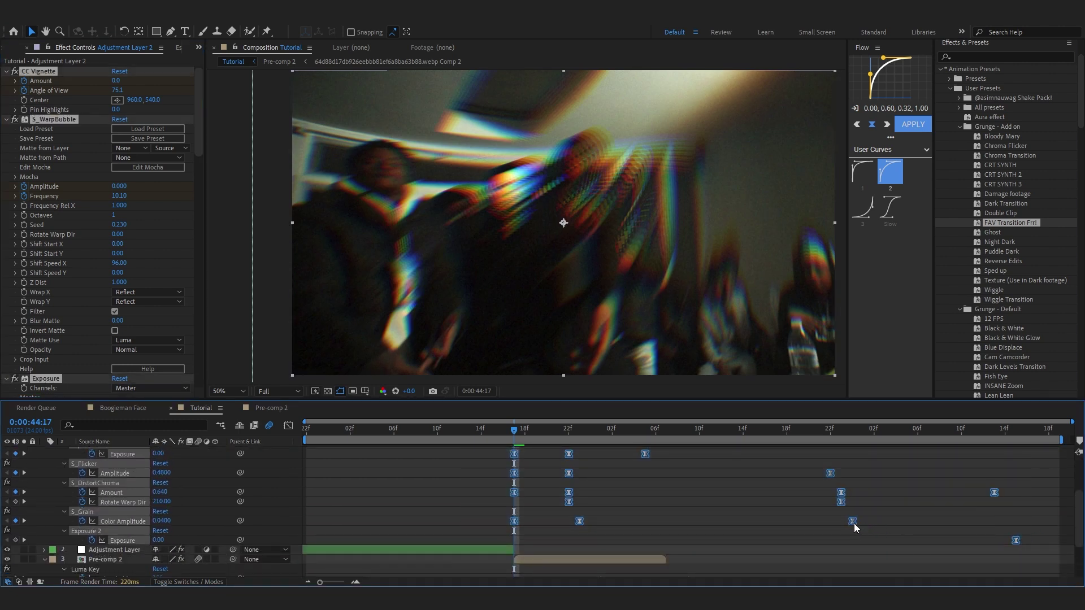
drag(853, 523, 798, 526)
scroll(554, 464, up, 5)
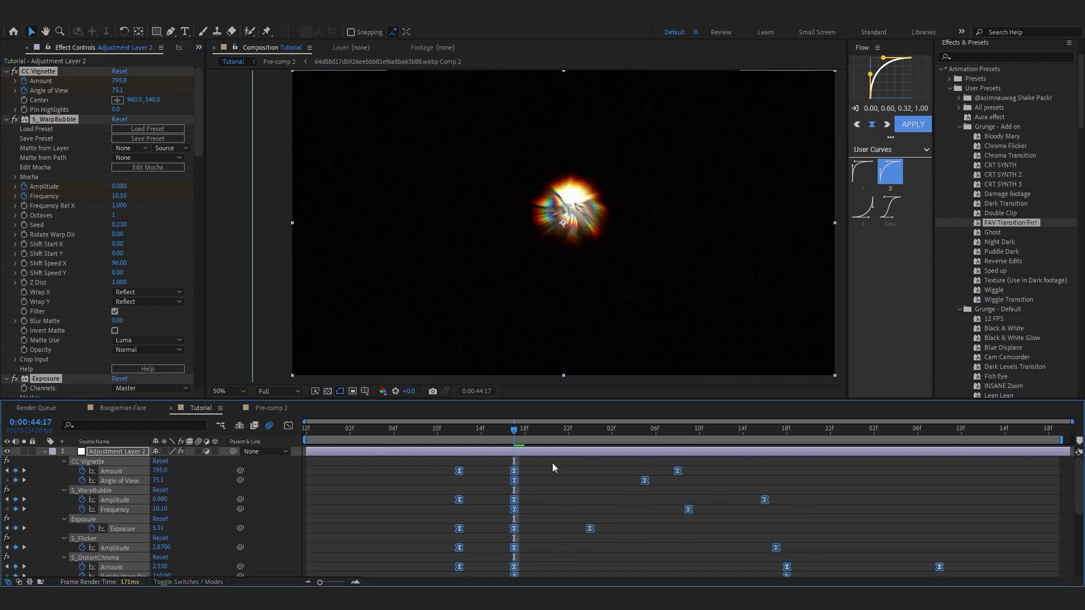
Trim Adjustment Layer 2 to run from 0:00:44:17 to 0:00:45:17
click(551, 463)
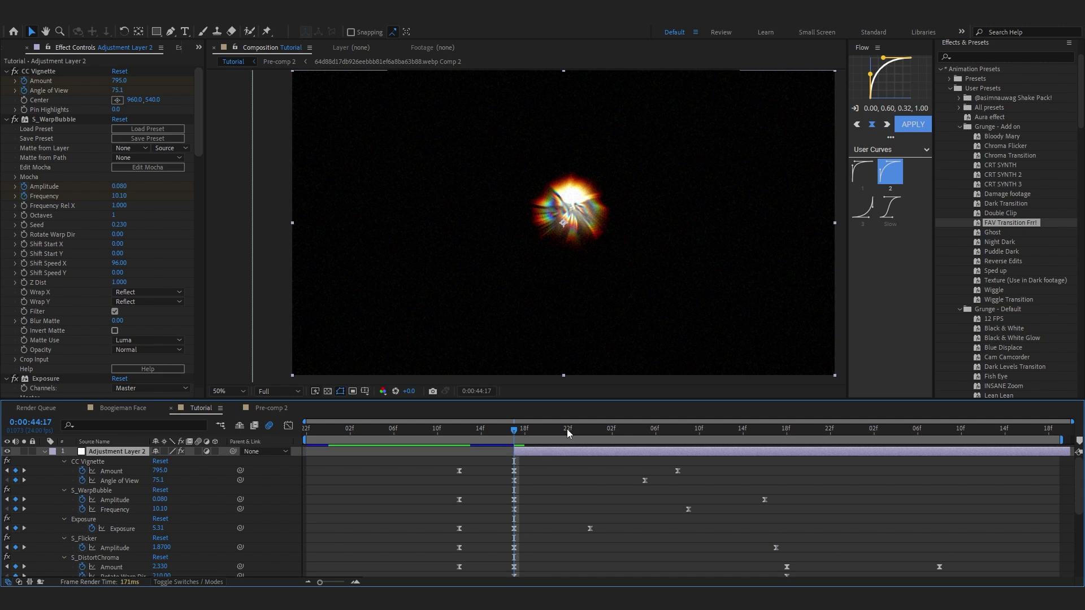
drag(567, 429, 777, 452)
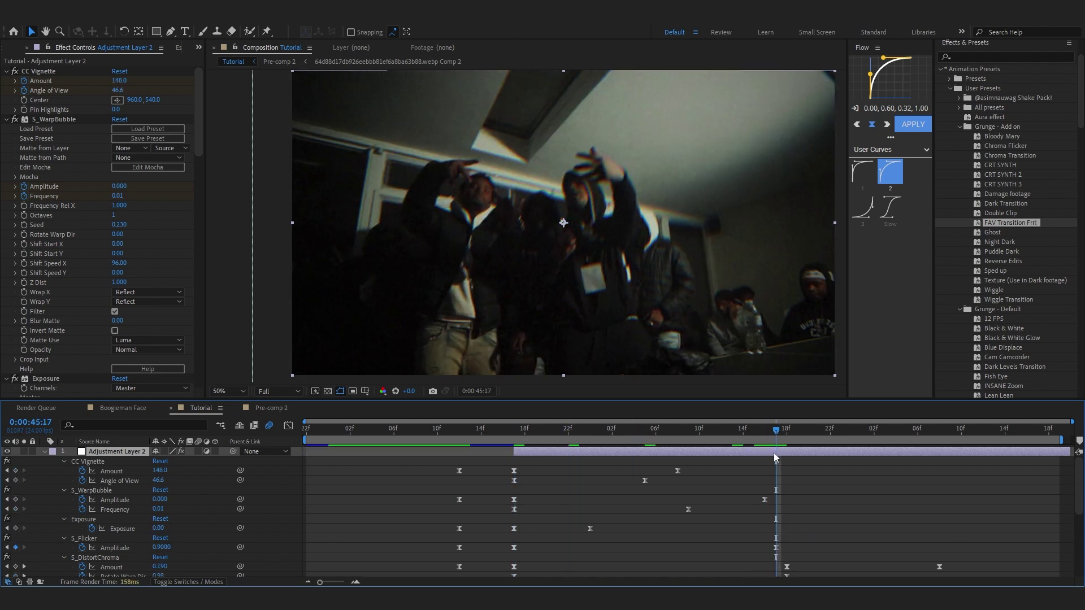
key(alt+bracketright)
key(i)
Remove the Rotate Warp Dir keyframes from S_DistortChroma and set its Amount to 0.2 at 0:00:44:17
scroll(19, 184, down, 10)
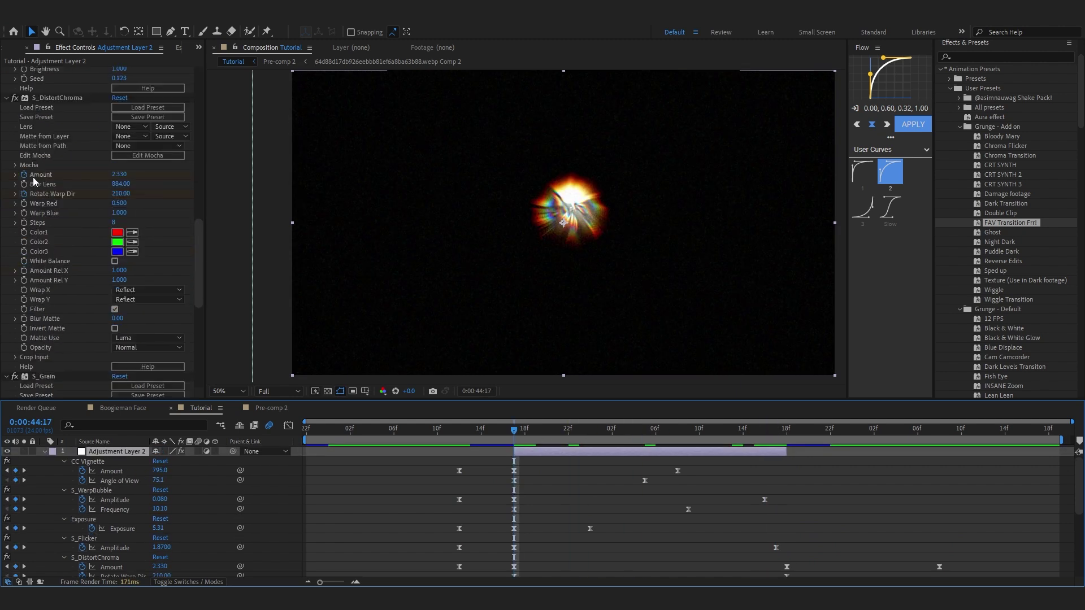
scroll(44, 180, down, 2)
click(23, 170)
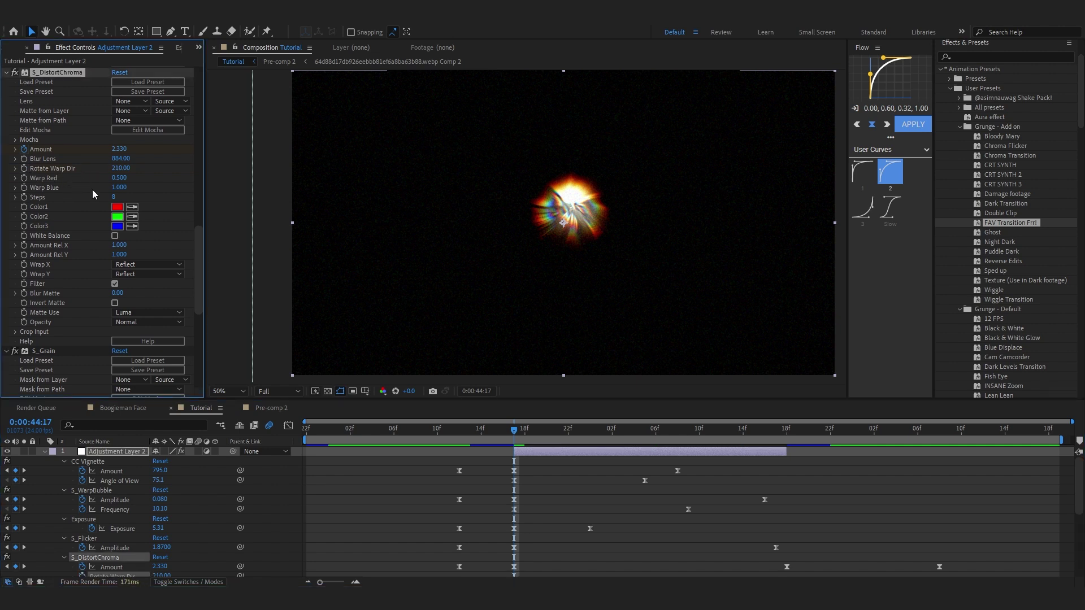
drag(120, 148, 31, 195)
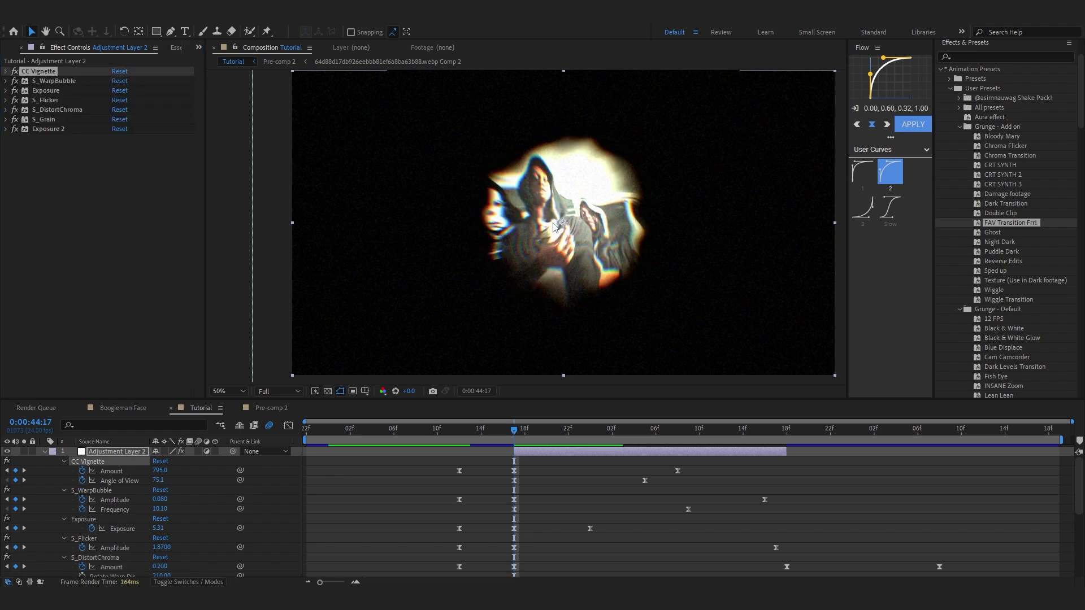
Preview the transition and set the S_DistortChroma Amount to 0 at 0:00:45:17
key(space)
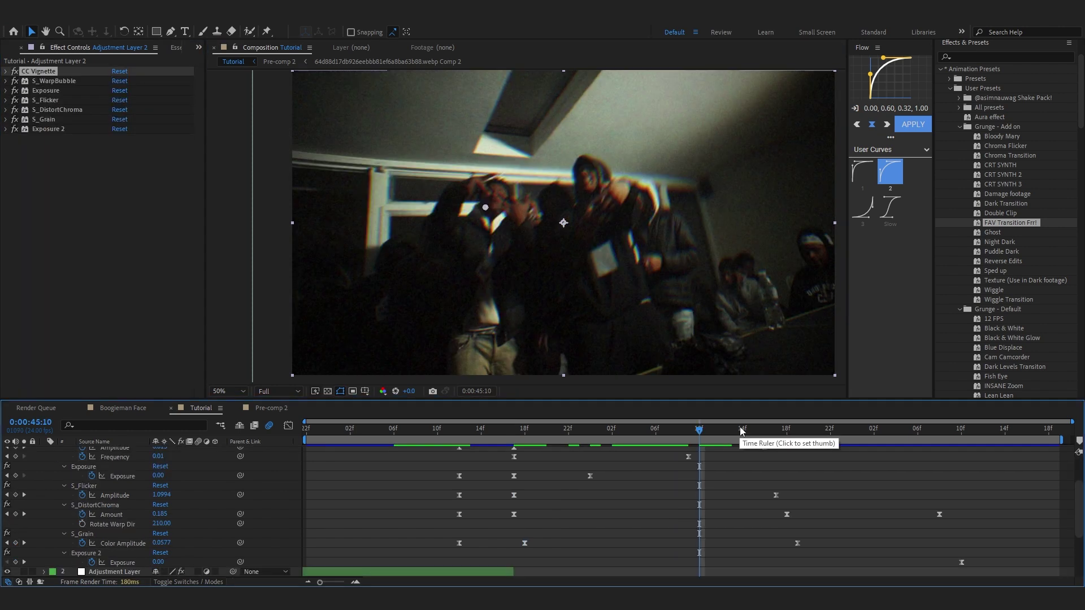
drag(741, 431, 778, 439)
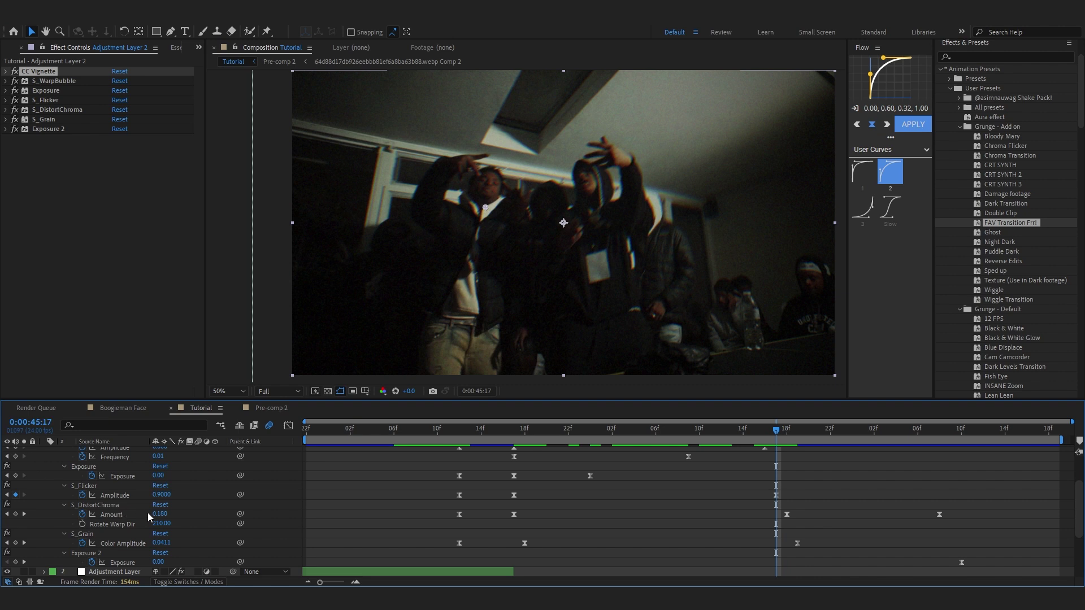
text(0)
key(Return)
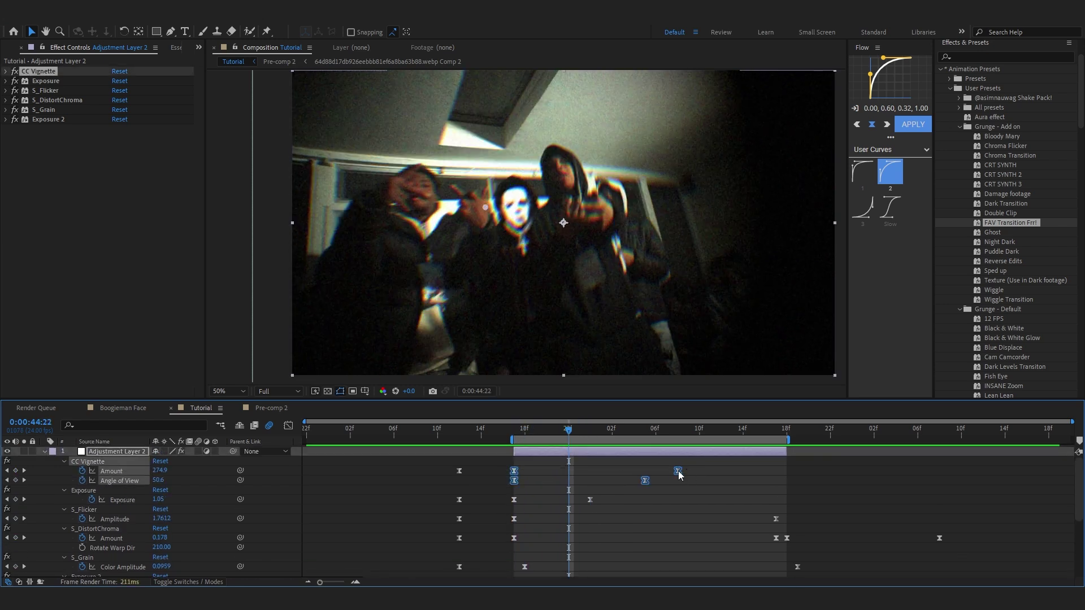
Stretch the CC Vignette keyframes so Amount ends at about 0:00:45:13 and Angle of View at about 0:00:45:09, and preview
drag(678, 470, 734, 471)
drag(546, 432, 524, 436)
key(space)
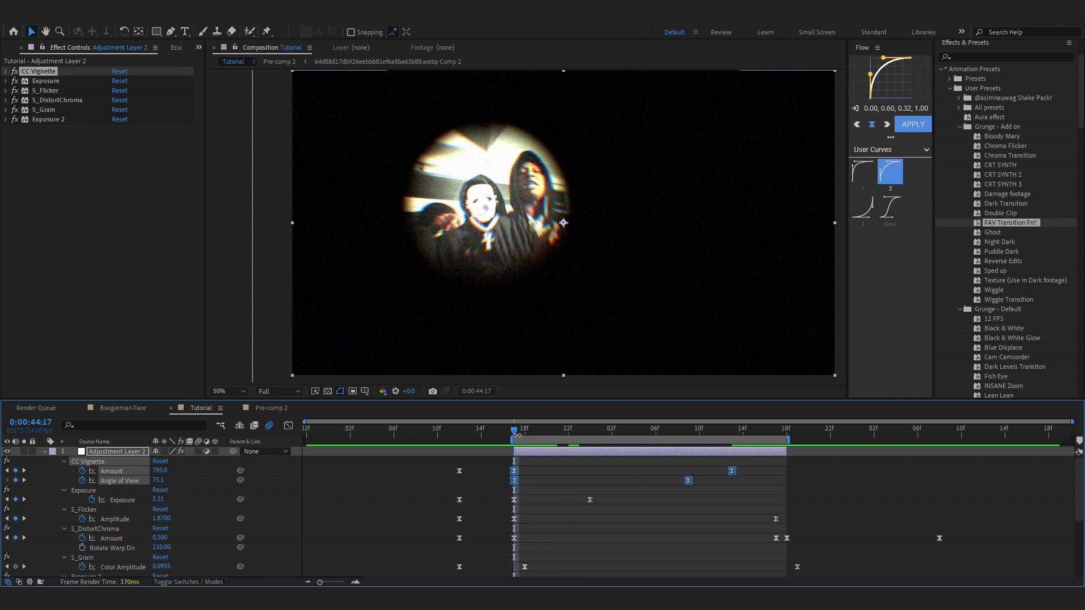
key(space)
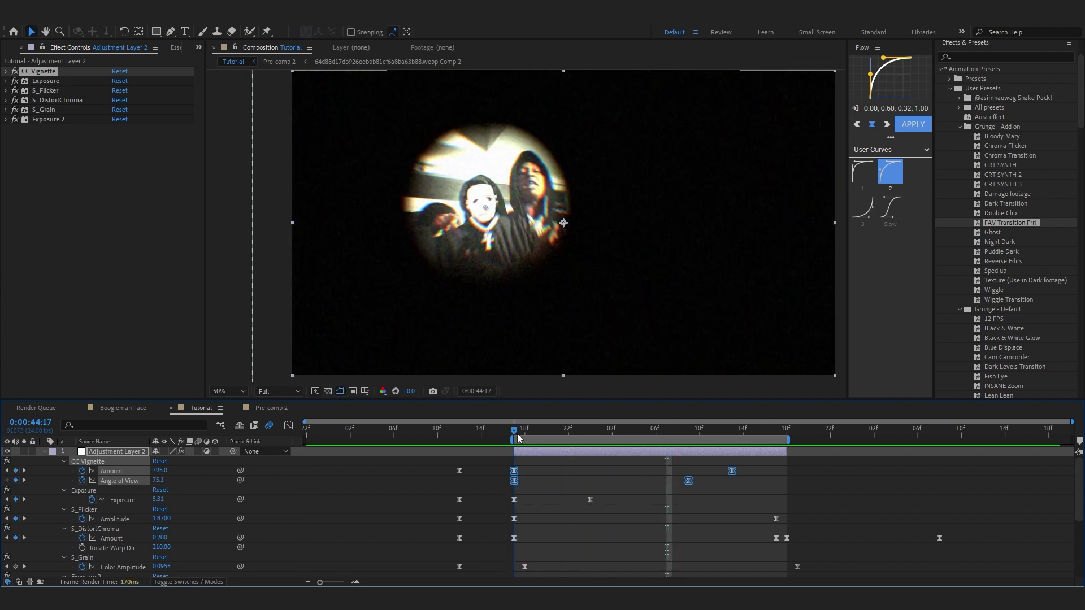
Set the CC Vignette Angle of View at 0:00:44:17 to about 112 and preview the transition from the red clip
click(537, 478)
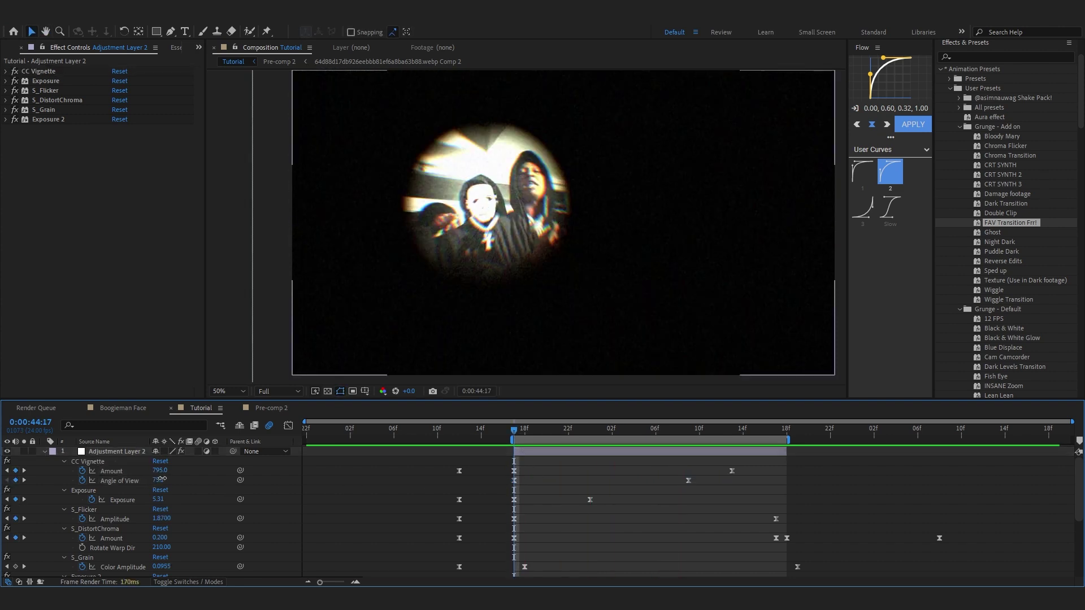
drag(161, 479, 378, 476)
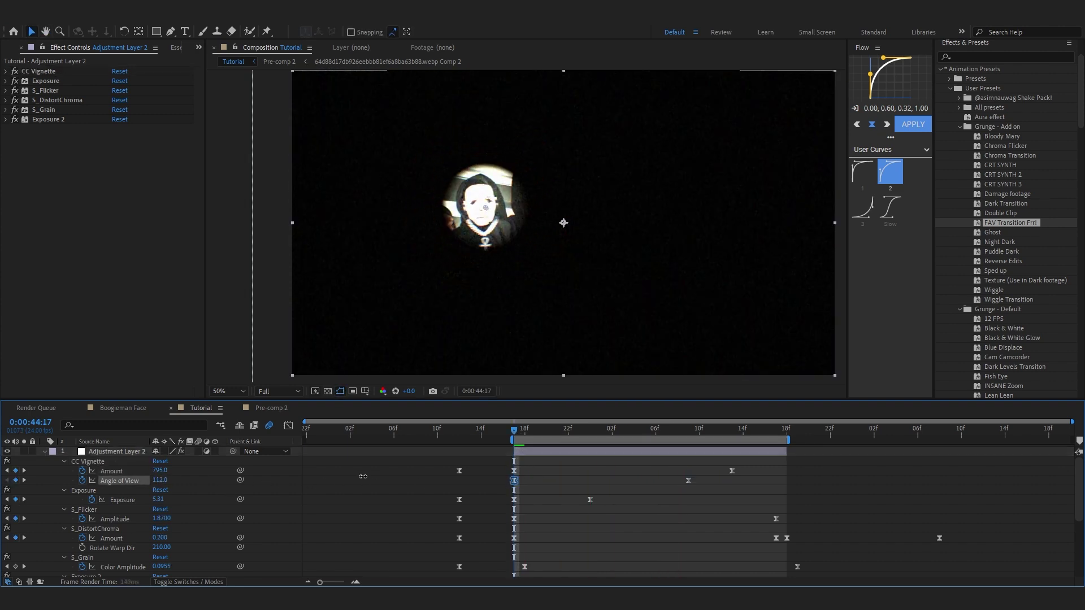
drag(488, 460, 782, 486)
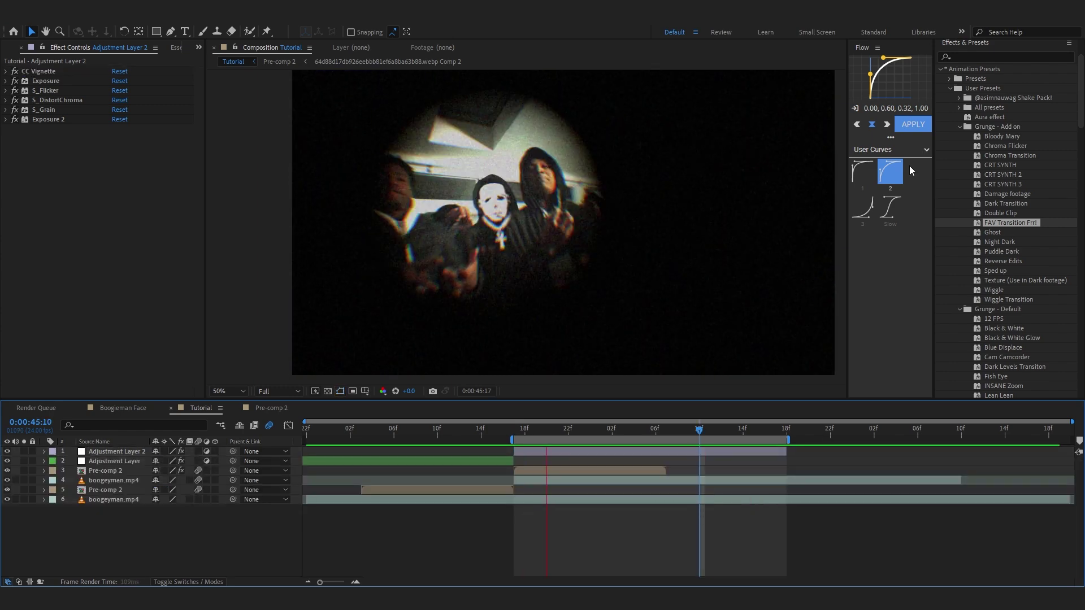
click(426, 427)
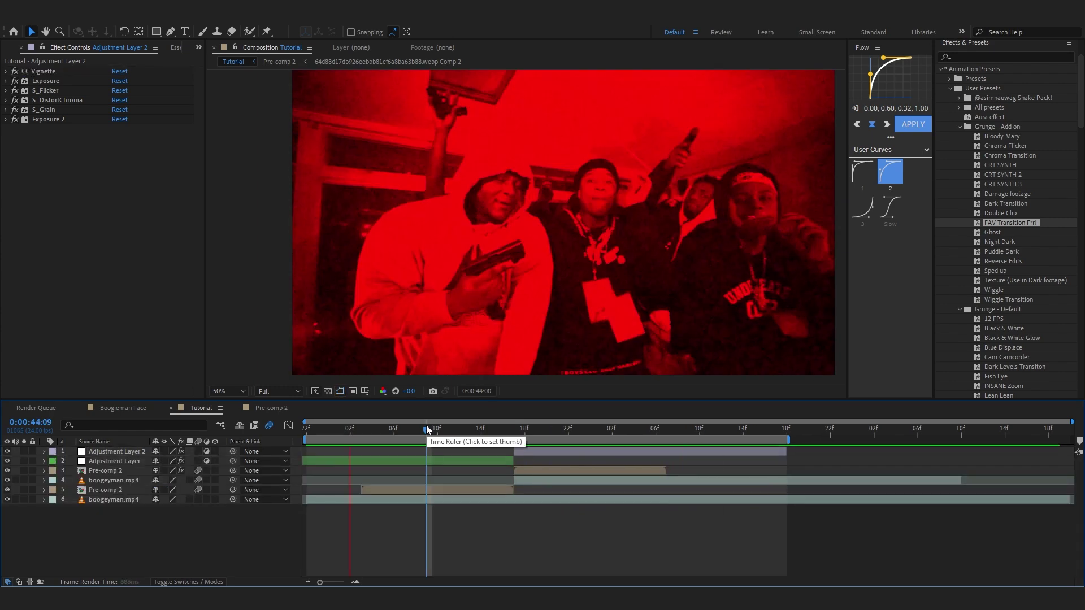
key(space)
key(space)
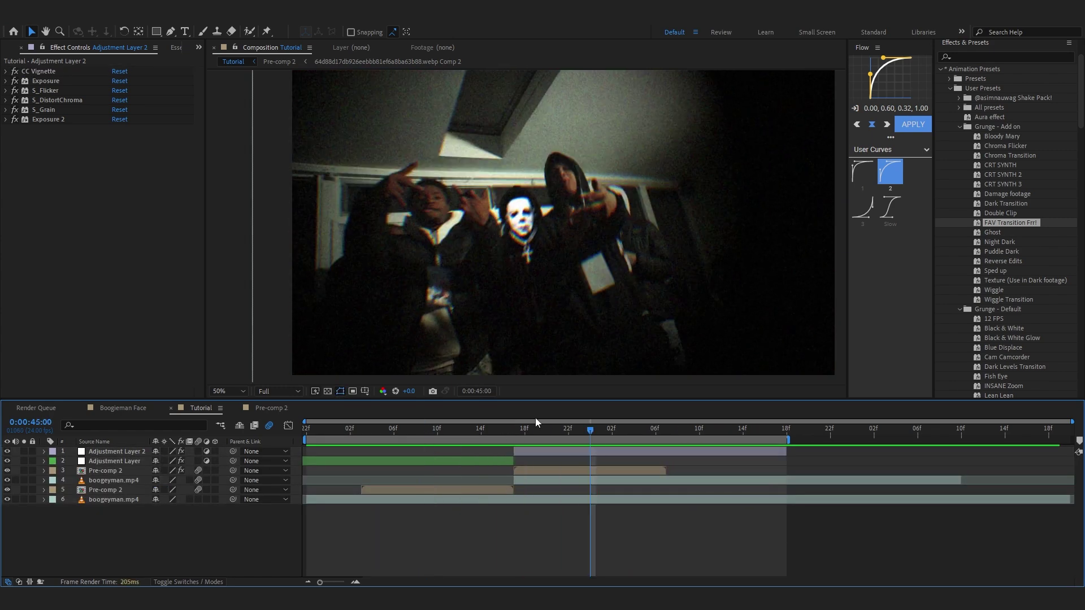
Add a null object starting at 0:00:44:17 and parent the second clip's Pre-comp 2 and boogeyman.mp4 layers to it
click(699, 429)
click(636, 468)
right_click(617, 531)
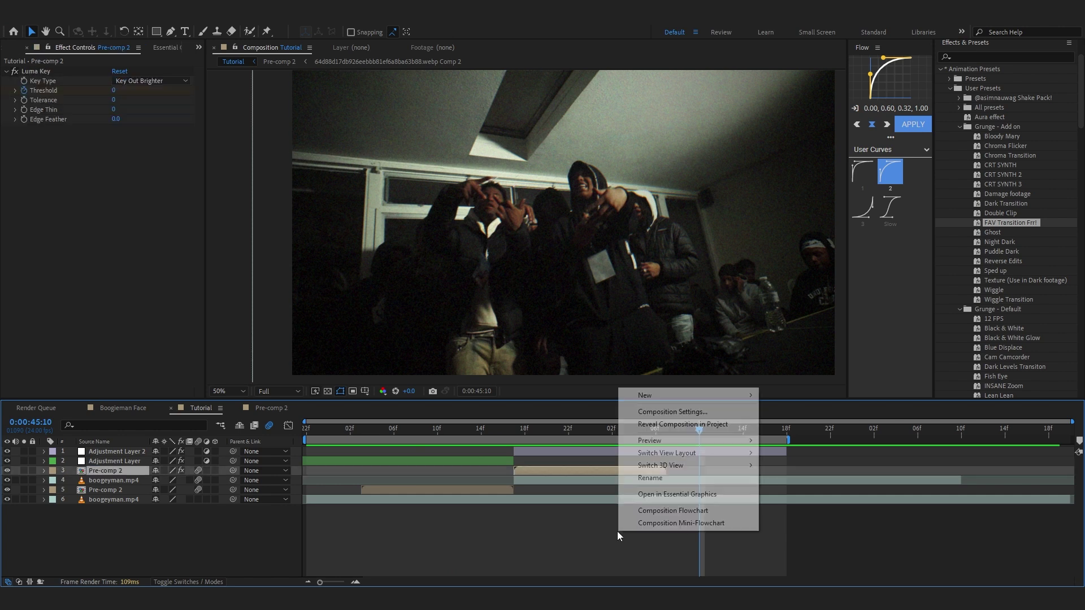
mouse_move(666, 395)
click(798, 460)
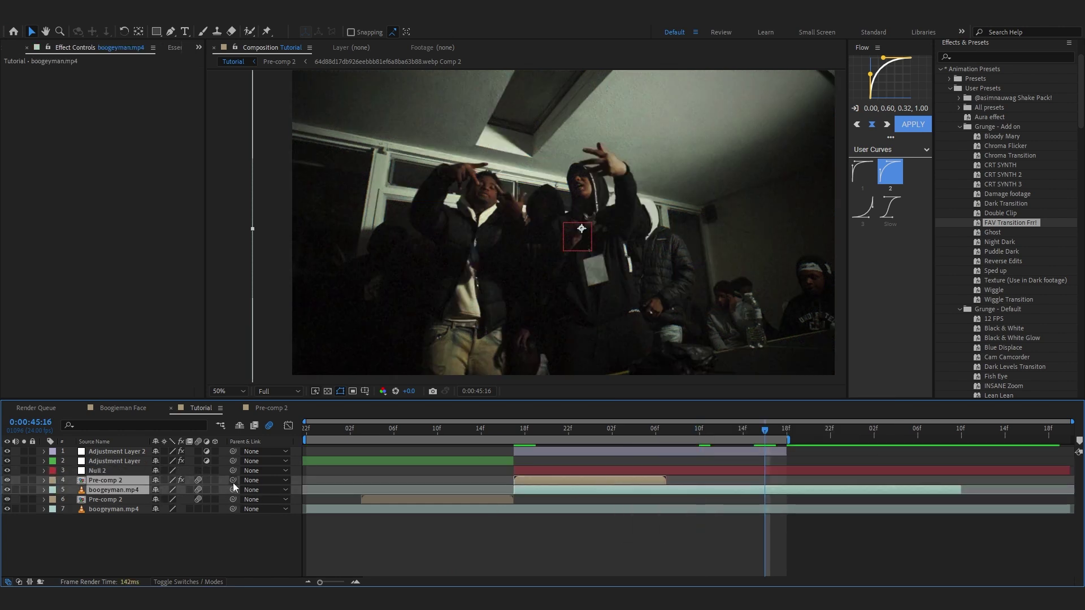
drag(233, 482, 128, 471)
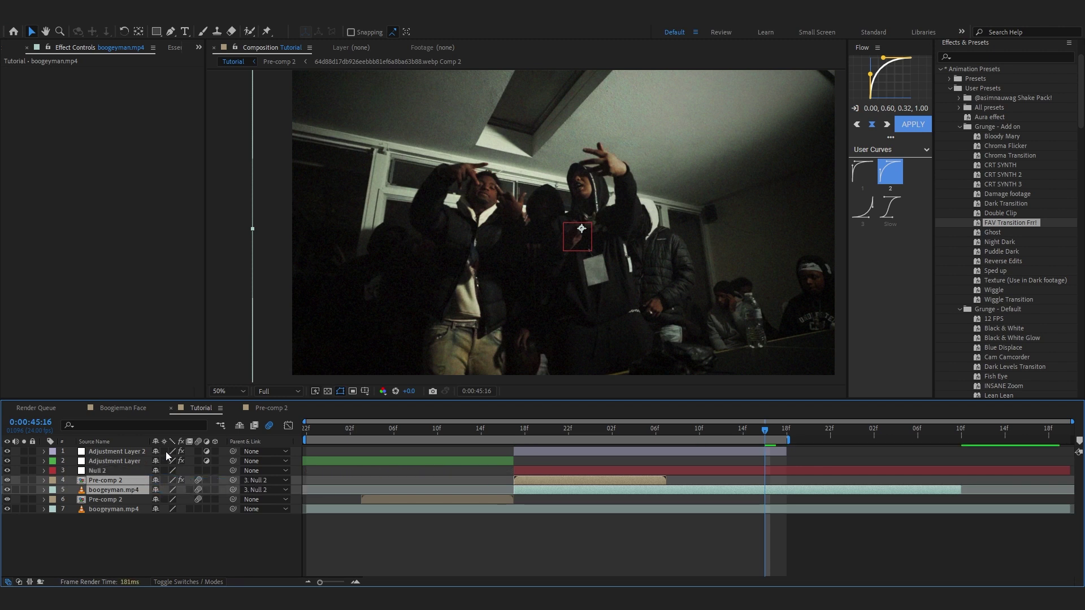
click(713, 480)
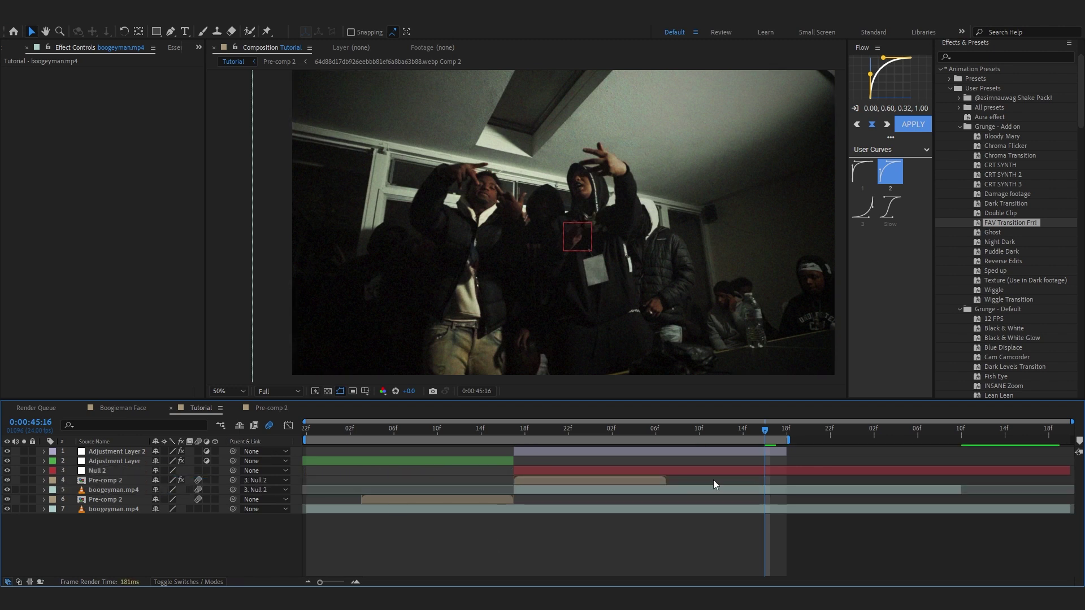
Hide Adjustment Layer 2 and move the null's anchor point onto the centre of the mask at 0:00:44:17
click(750, 471)
key(i)
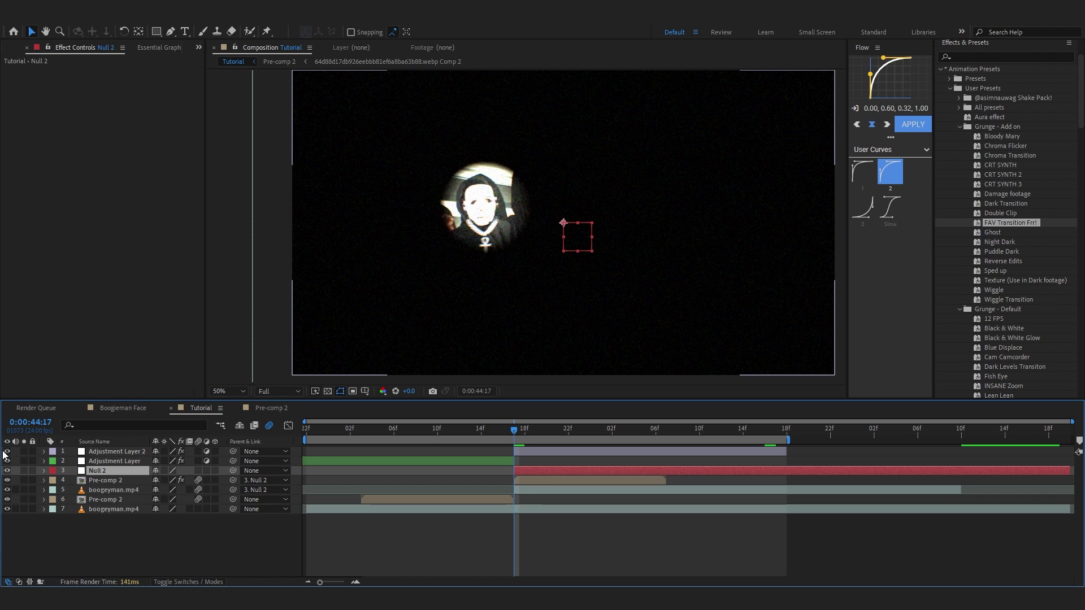
click(6, 451)
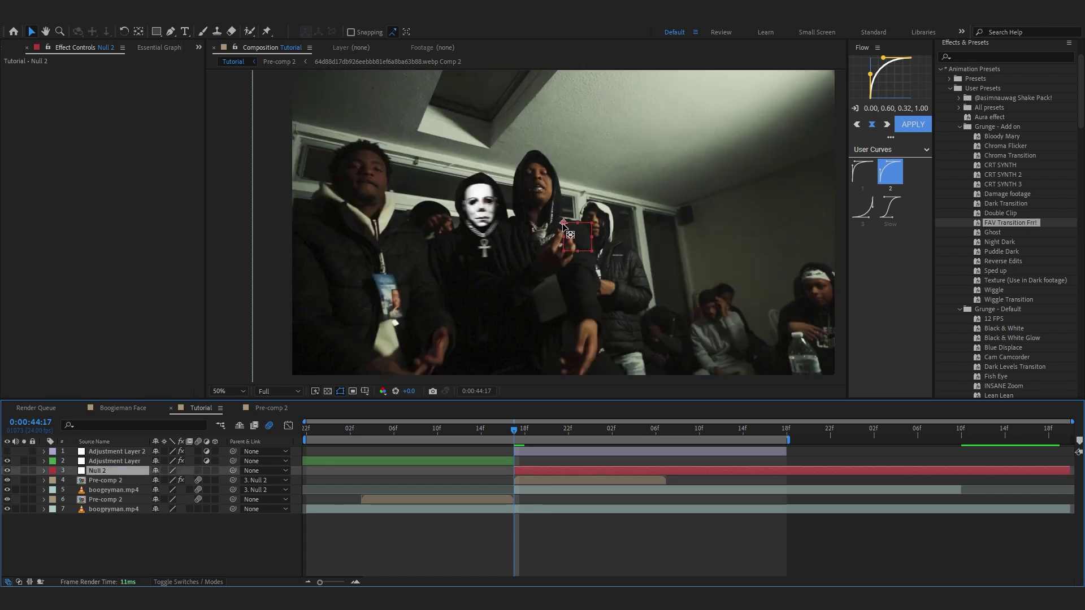
key(y)
drag(563, 223, 481, 202)
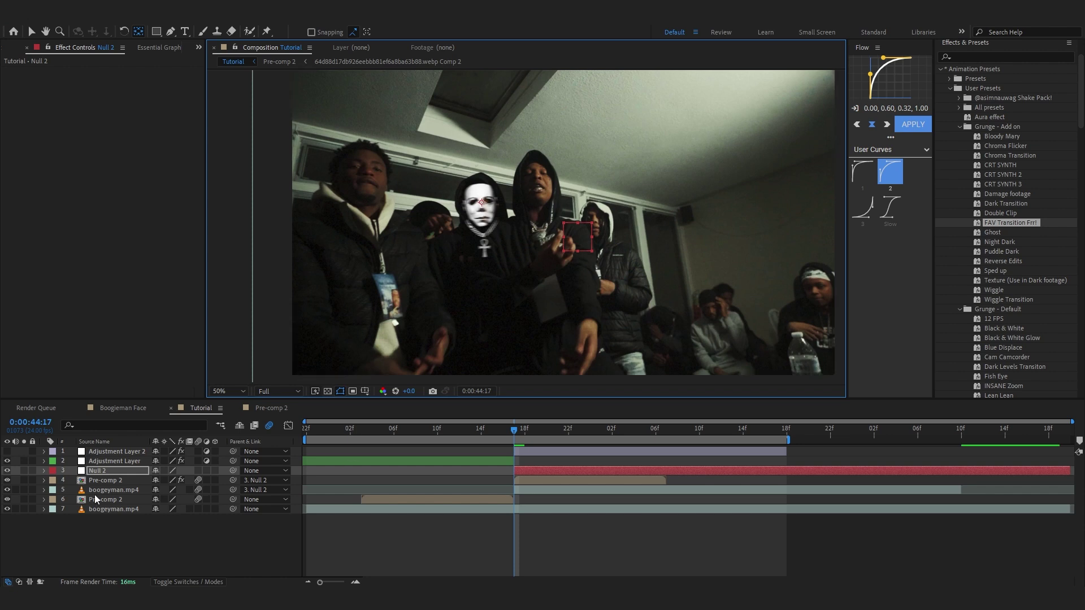
Keyframe the null's Scale from 380% at 0:00:44:17 down to original size at 0:00:45:18, easing with the 0.00, 0.60, 0.32, 1.00 Flow curve
key(s)
click(72, 480)
drag(514, 479, 786, 479)
drag(169, 479, 329, 479)
drag(824, 494, 456, 470)
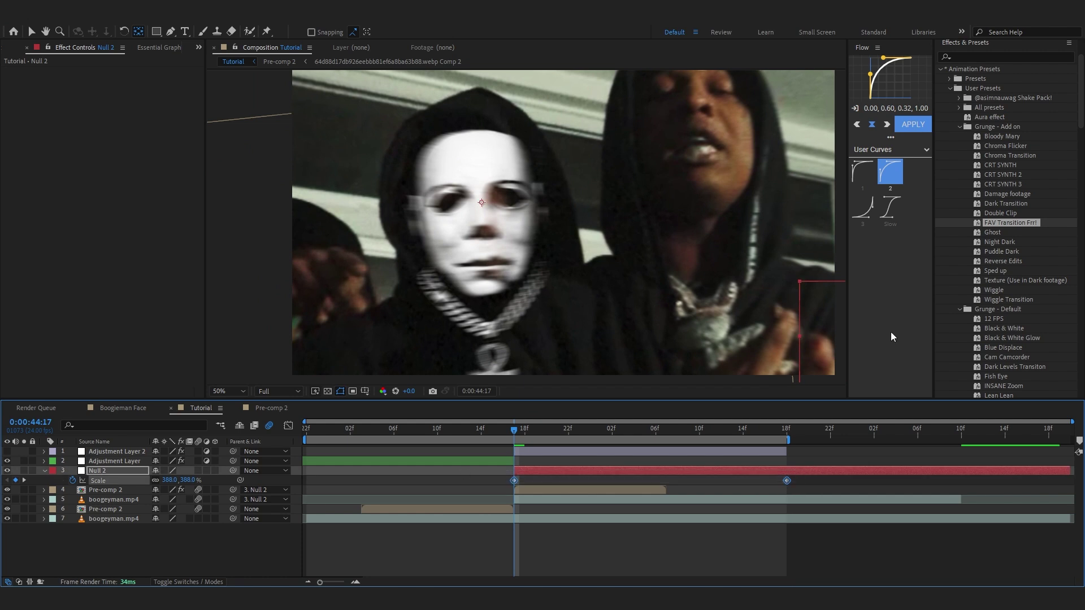
click(912, 124)
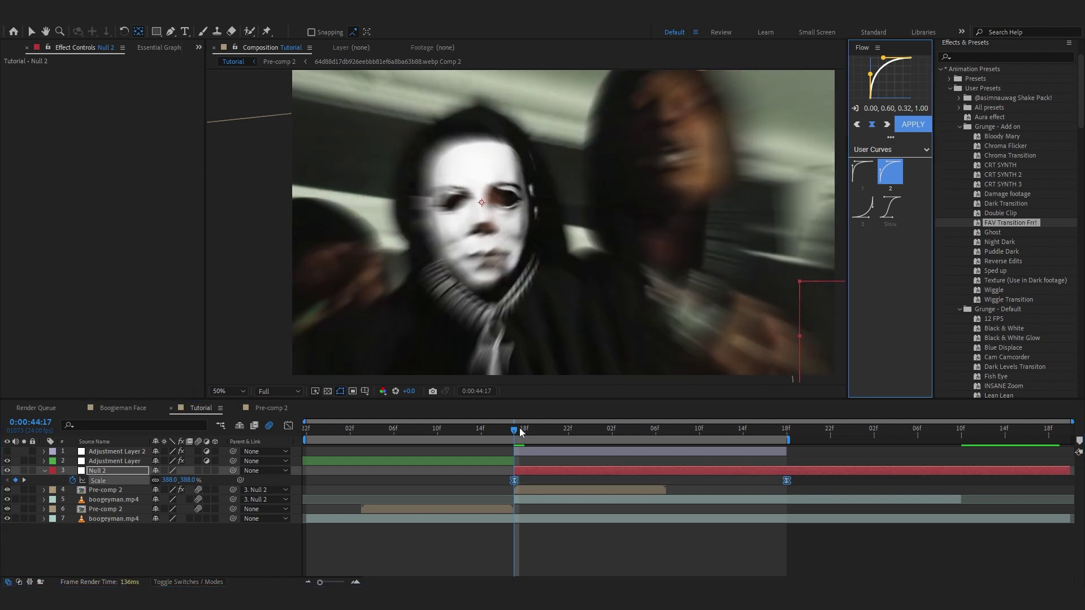
Show Adjustment Layer 2 again and preview the zoom-out at Half resolution
click(7, 451)
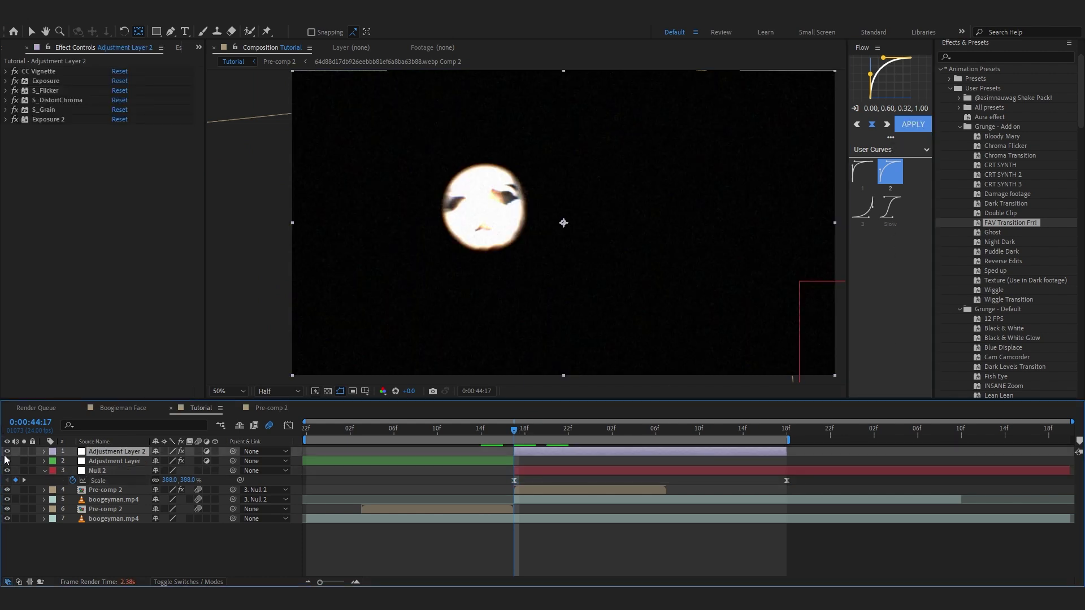
click(7, 452)
click(6, 452)
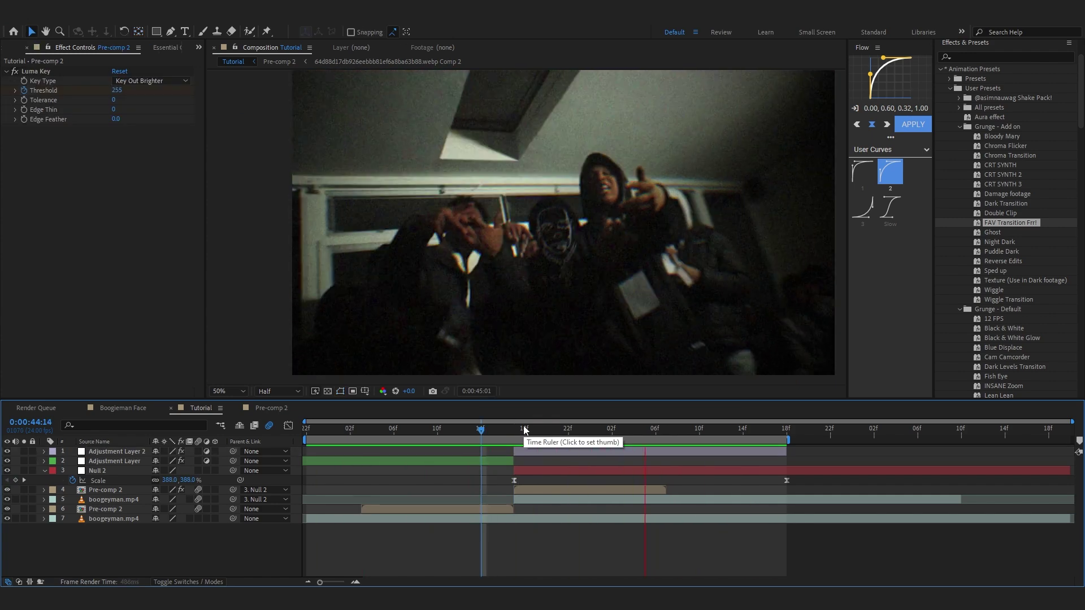
Add another adjustment layer above all layers in the Tutorial composition
right_click(491, 537)
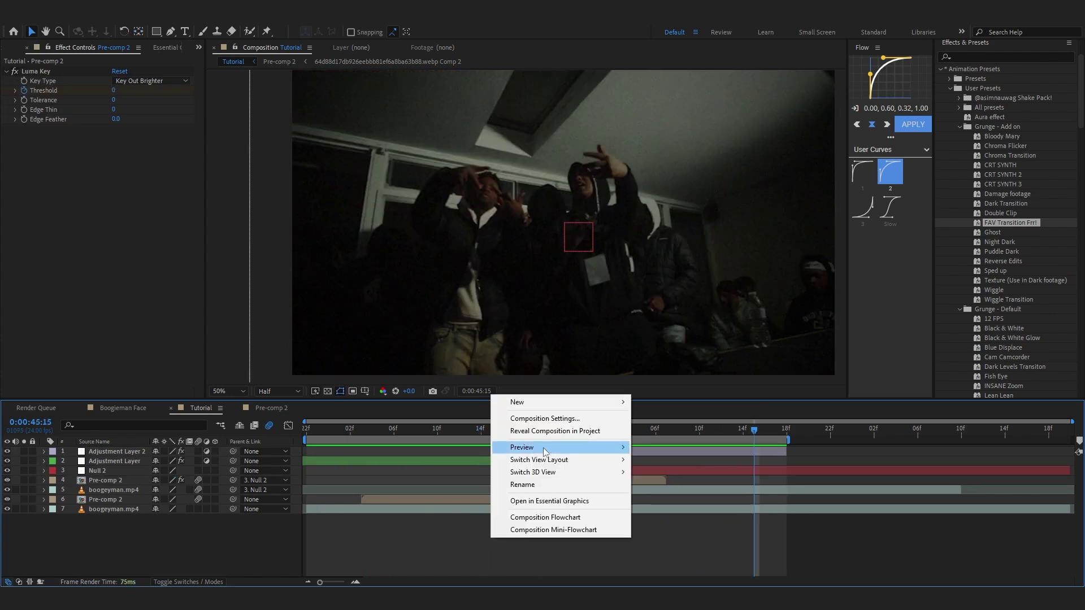
mouse_move(542, 402)
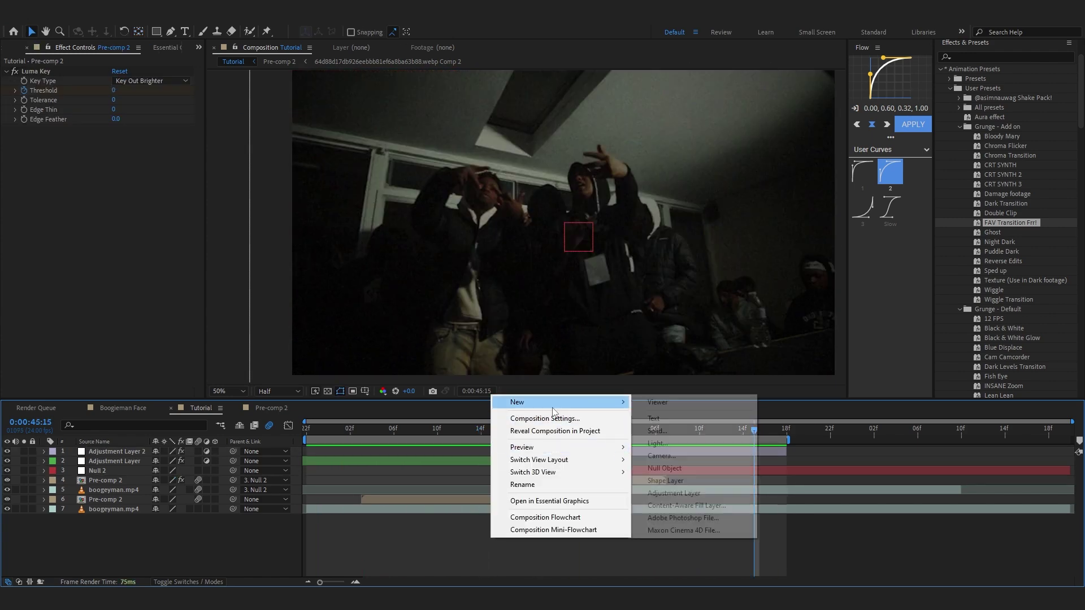
click(670, 493)
Collapse the Grunge preset folders and open the HD (1920x1080) folder of the shake pack presets
drag(494, 424, 449, 428)
click(961, 126)
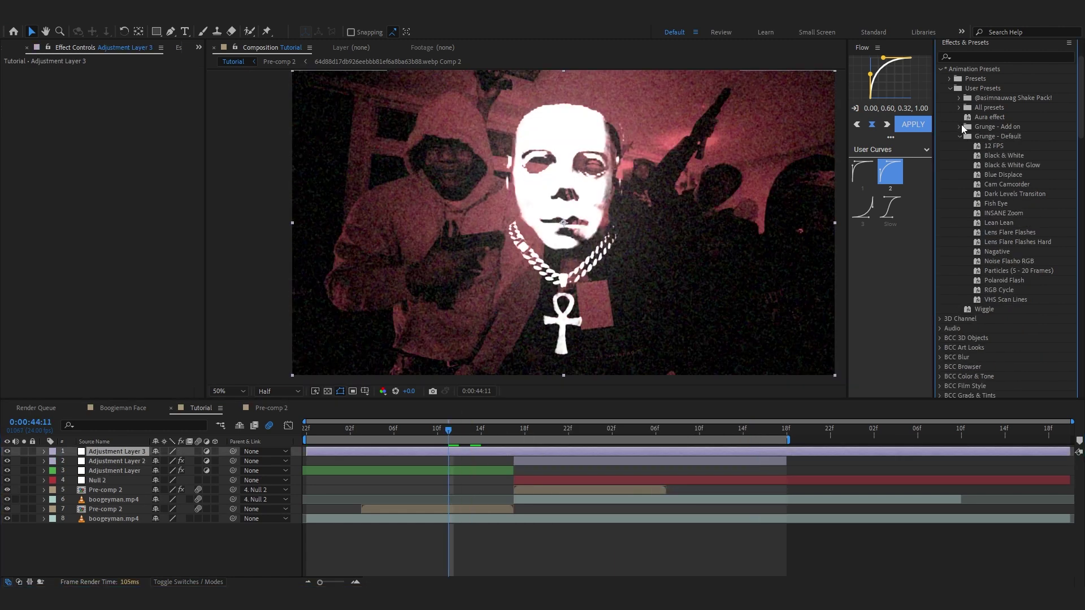
click(959, 136)
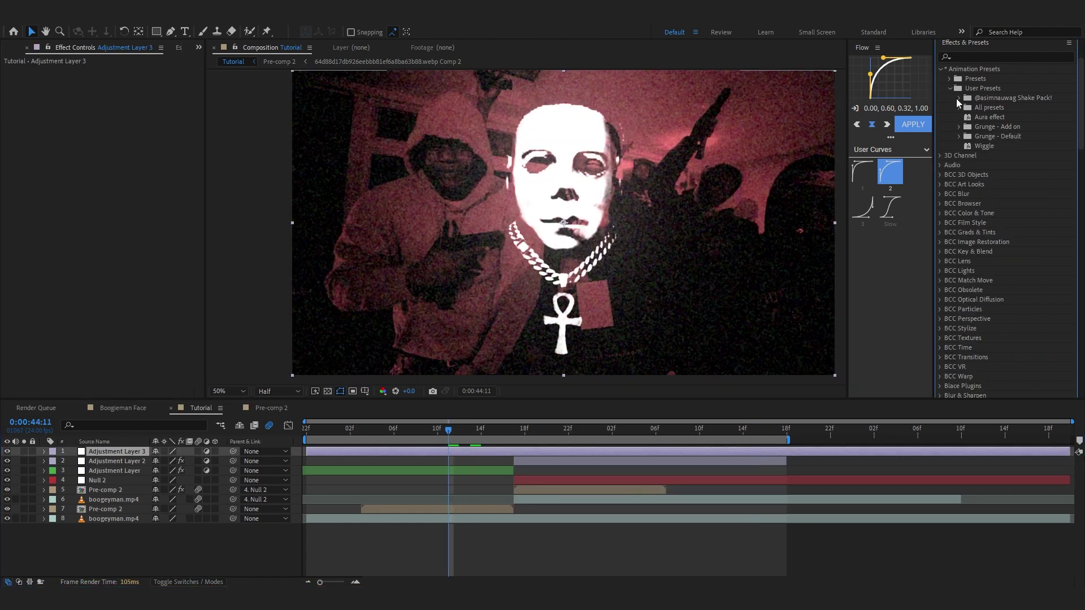
click(958, 98)
click(968, 118)
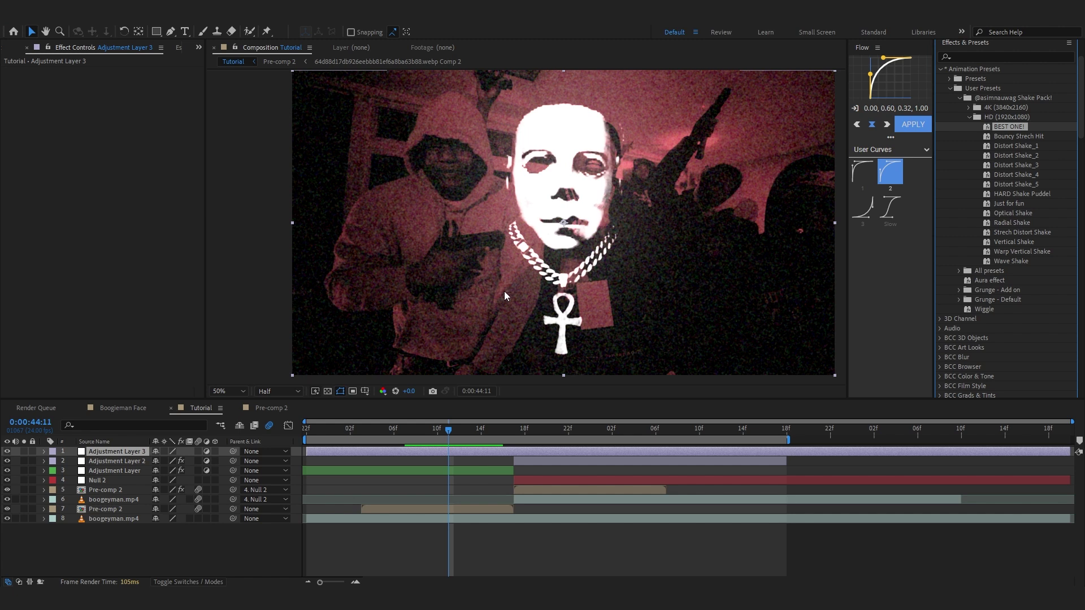
key(ctrl+space)
text(sgaj)
key(BackSpace)
key(BackSpace)
key(BackSpace)
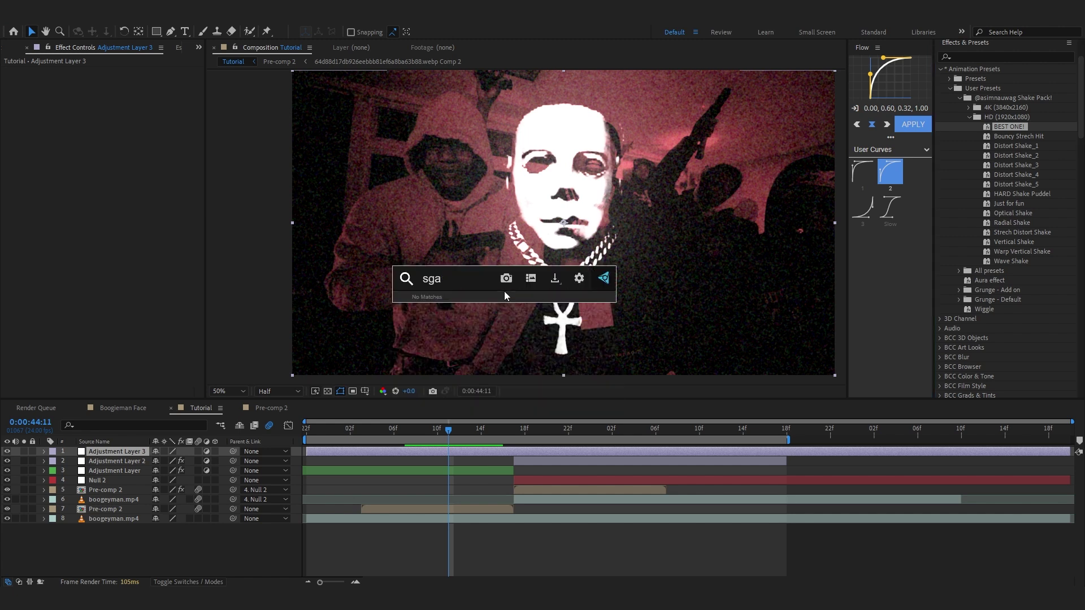
text(hak)
key(Return)
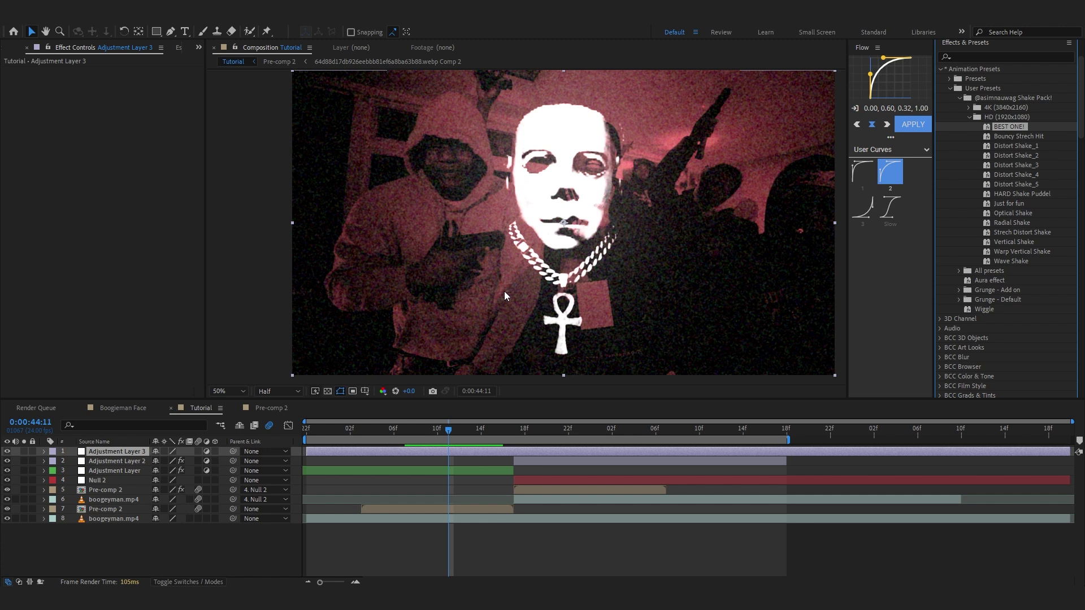
Apply the BEST ONE! HD shake preset to Adjustment Layer 3 and make the layer start at 0:00:44:16
drag(449, 435, 496, 437)
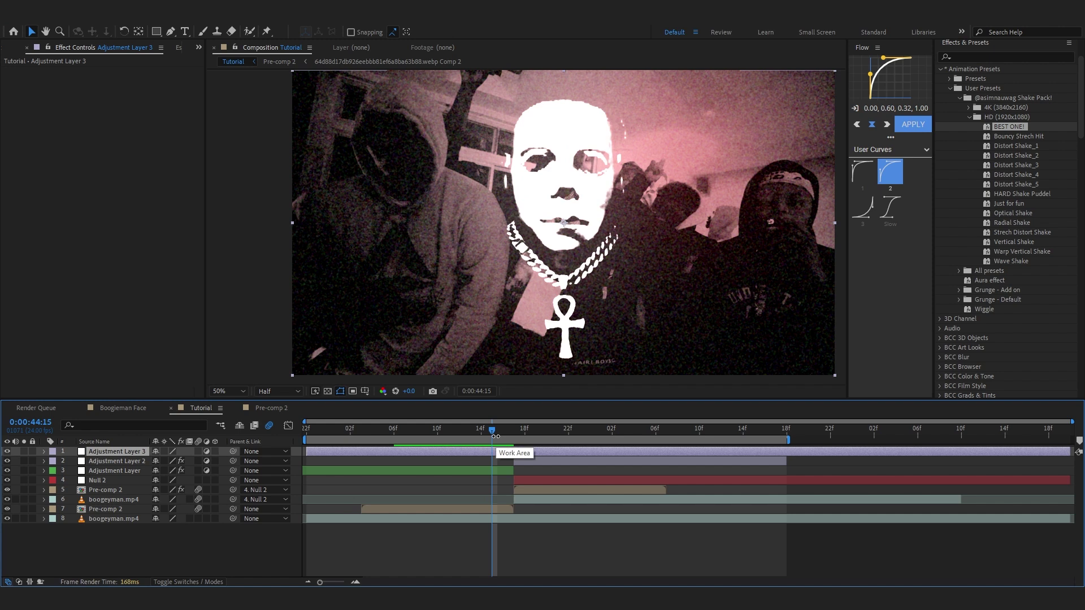
click(547, 431)
scroll(459, 162, down, 3)
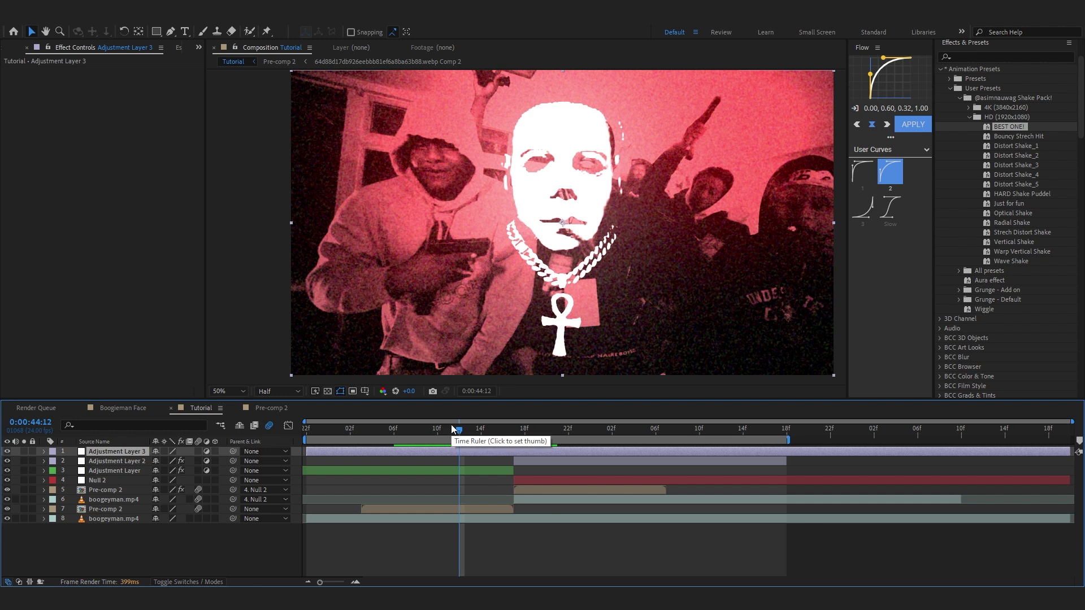
drag(1018, 129, 533, 451)
click(502, 435)
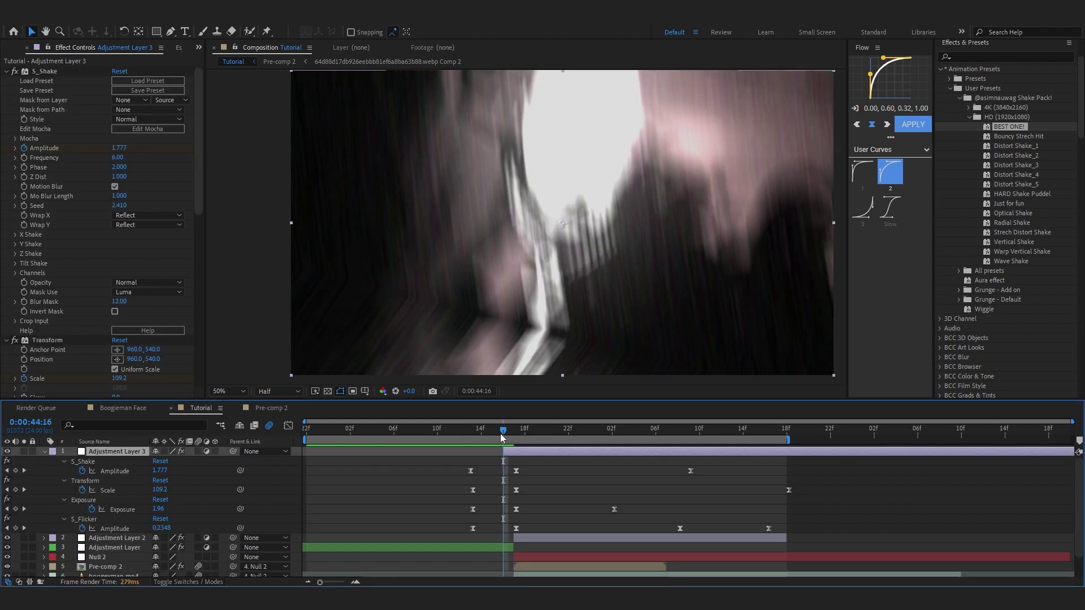